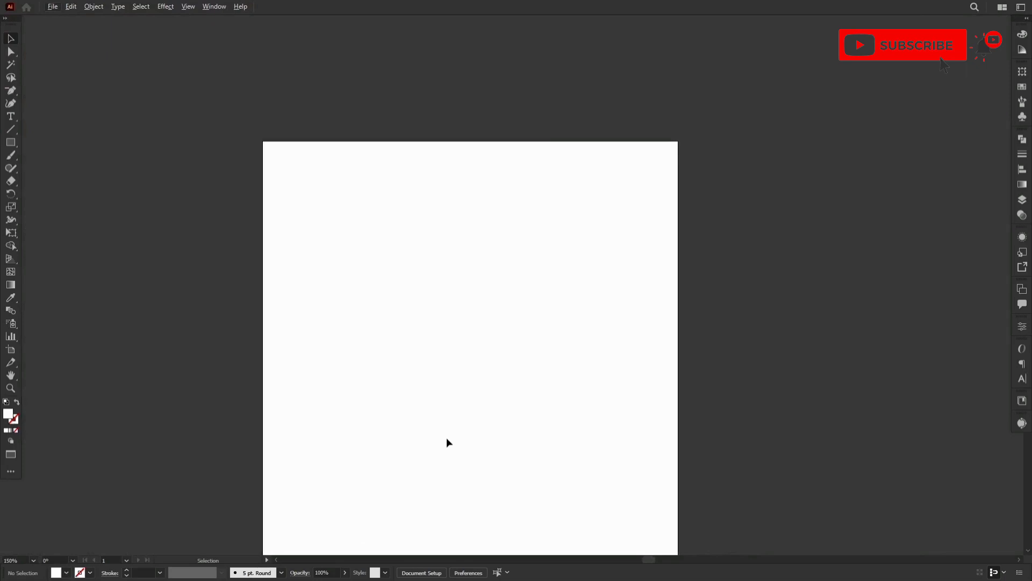
{"action": "scroll", "coordinate": [447, 438], "scroll_direction": "up", "scroll_amount": 2}
{"action": "key", "text": "space"}
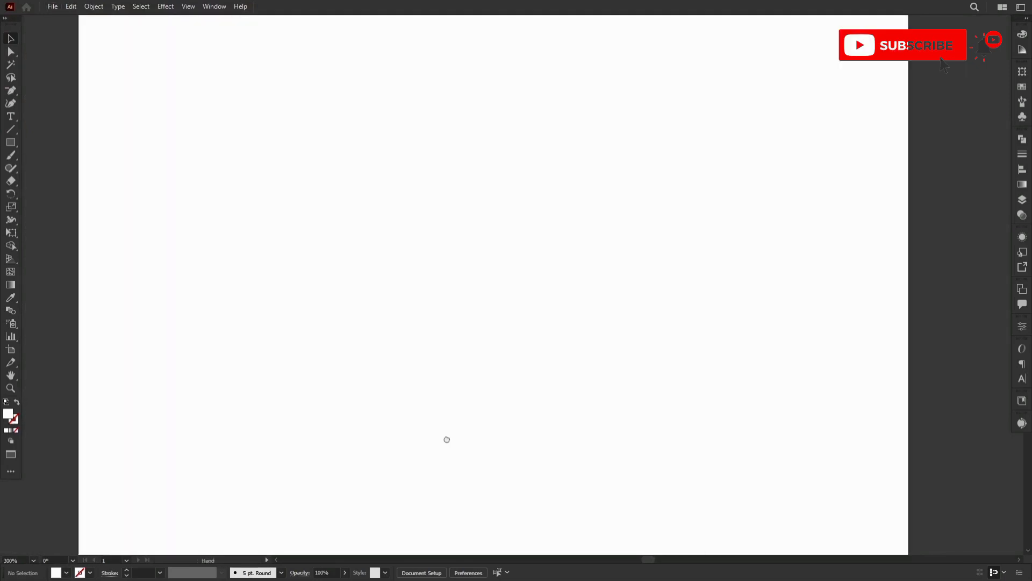
{"action": "left_click_drag", "start_coordinate": [447, 437], "coordinate": [453, 390]}
{"action": "scroll", "coordinate": [453, 389], "scroll_direction": "down", "scroll_amount": 2}
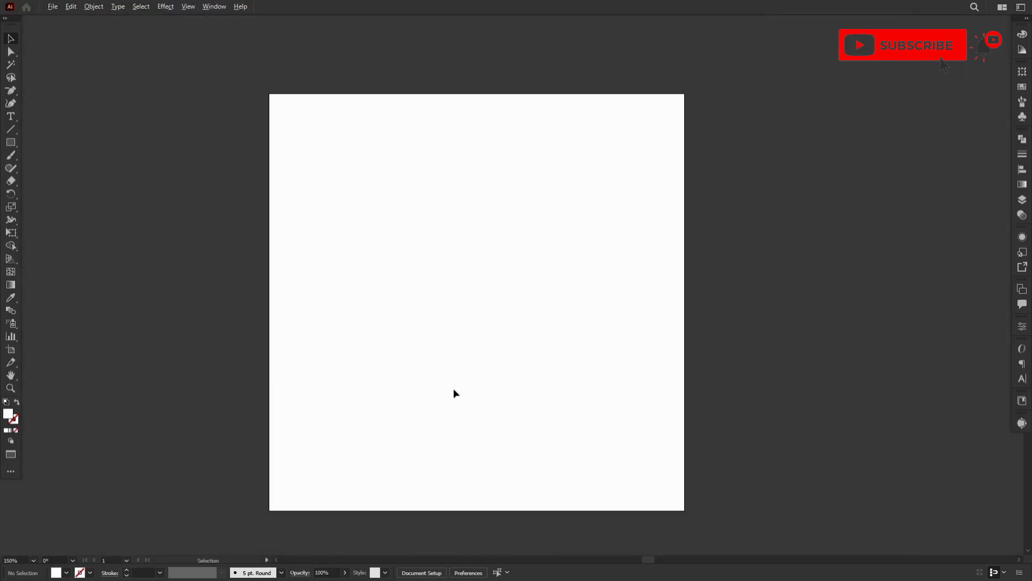
{"action": "scroll", "coordinate": [454, 390], "scroll_direction": "up", "scroll_amount": 2}
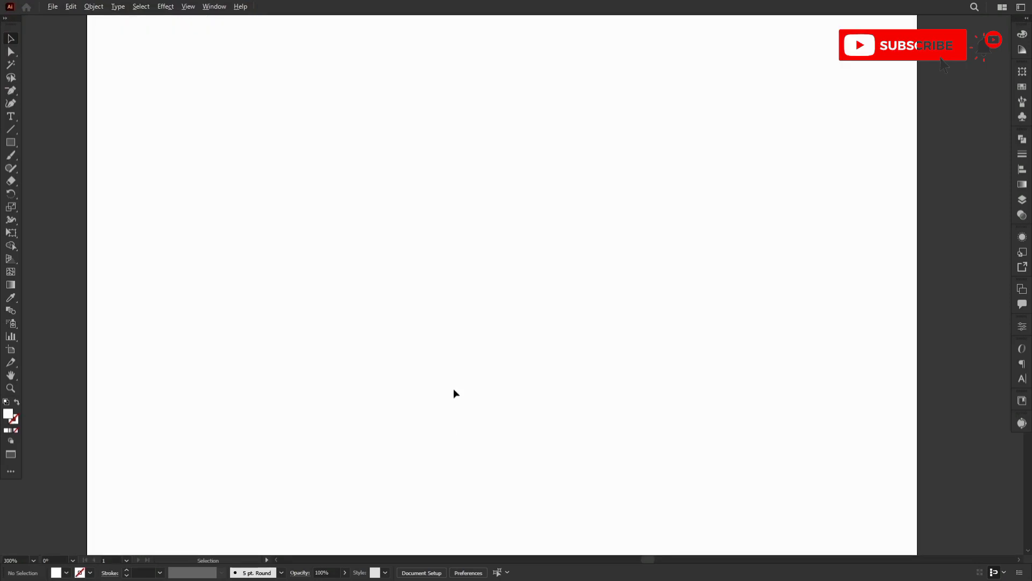
{"action": "scroll", "coordinate": [453, 390], "scroll_direction": "up", "scroll_amount": 1}
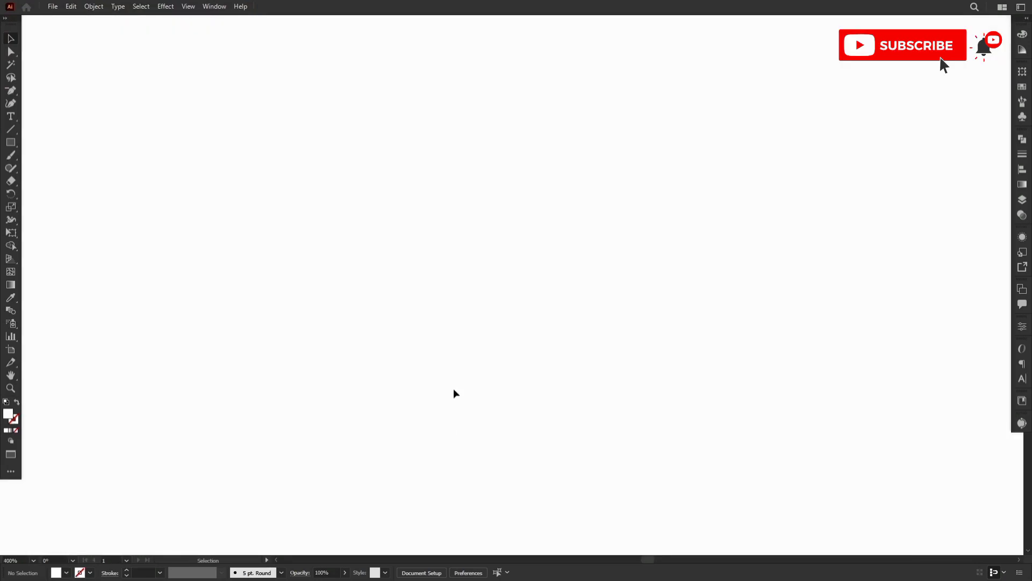
{"action": "scroll", "coordinate": [453, 393], "scroll_direction": "down", "scroll_amount": 1}
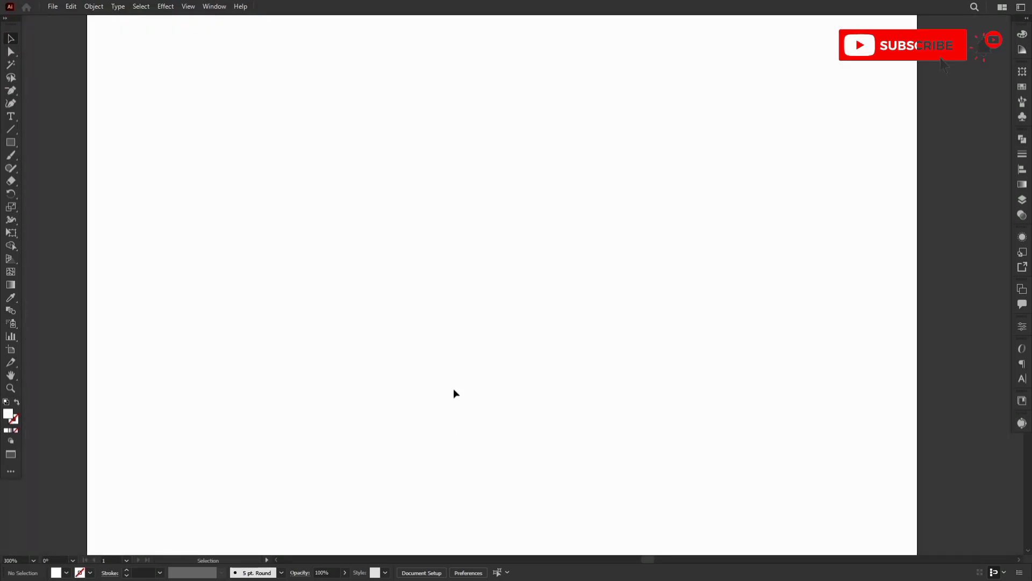
{"action": "scroll", "coordinate": [453, 393], "scroll_direction": "up", "scroll_amount": 1}
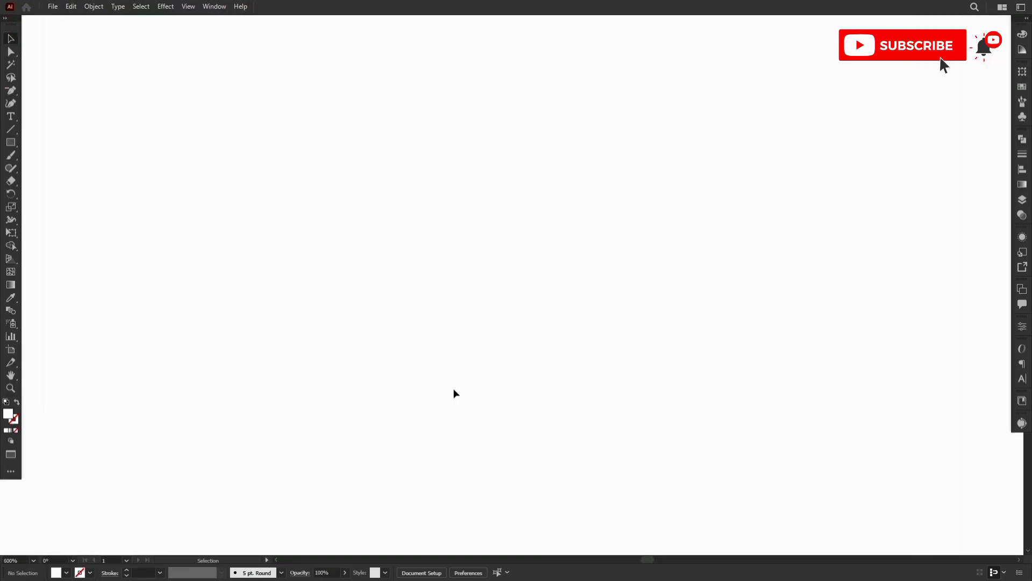
{"action": "scroll", "coordinate": [455, 393], "scroll_direction": "down", "scroll_amount": 2}
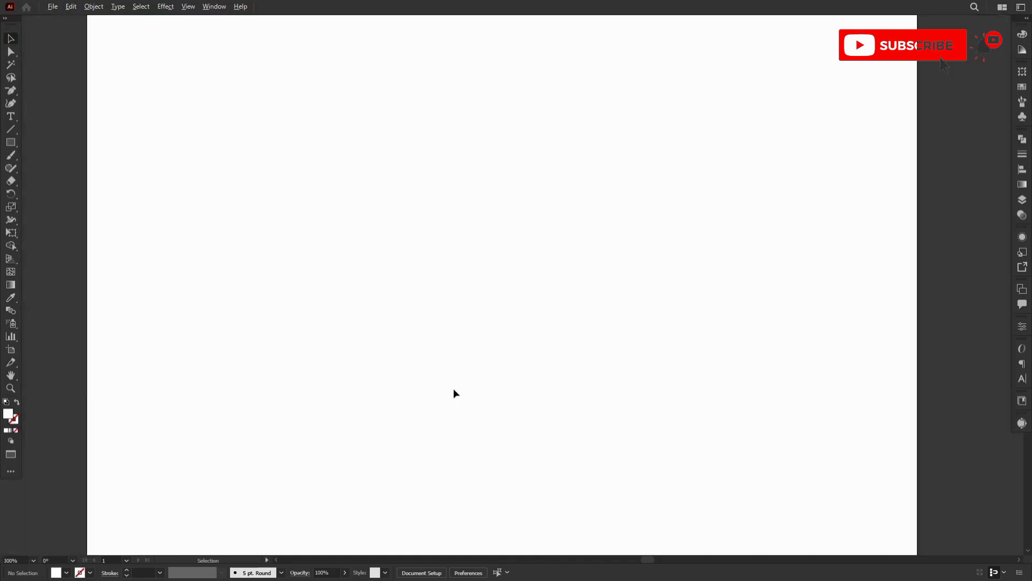
{"action": "scroll", "coordinate": [454, 393], "scroll_direction": "up", "scroll_amount": 1}
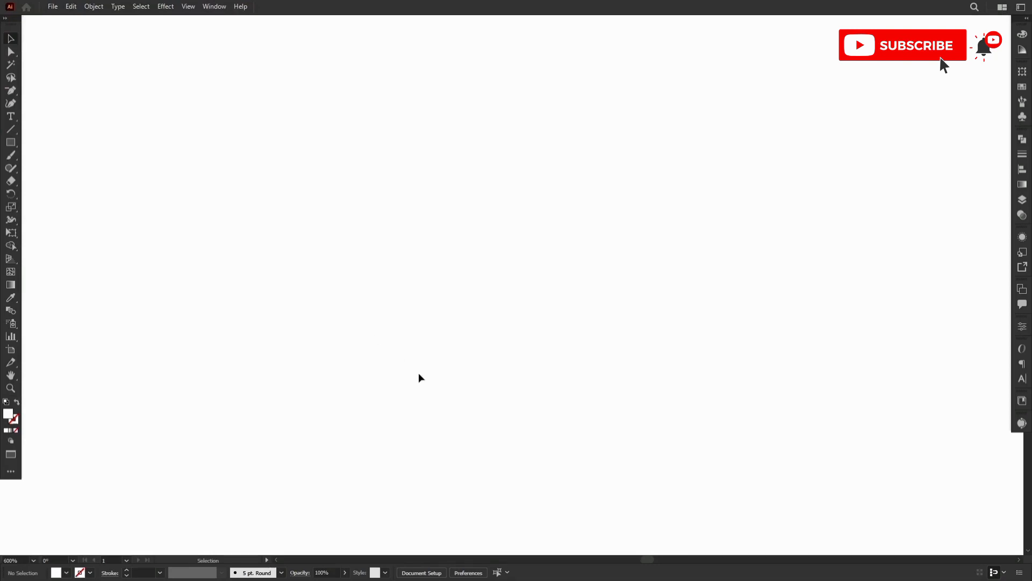
Add the text "SK" to the artboard and scale it proportionally to about 56 pt
{"action": "left_click", "coordinate": [11, 116]}
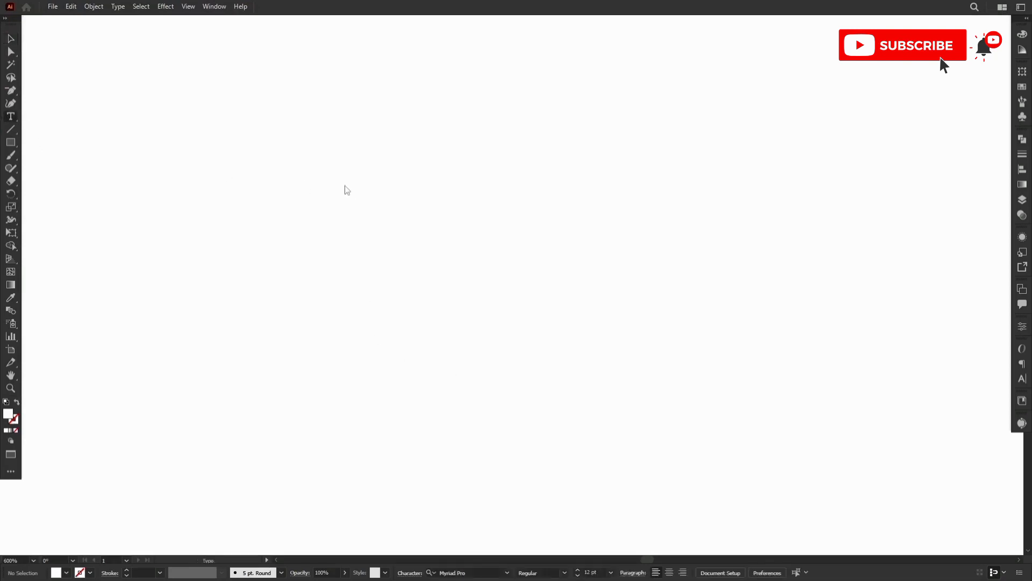
{"action": "left_click", "coordinate": [347, 186]}
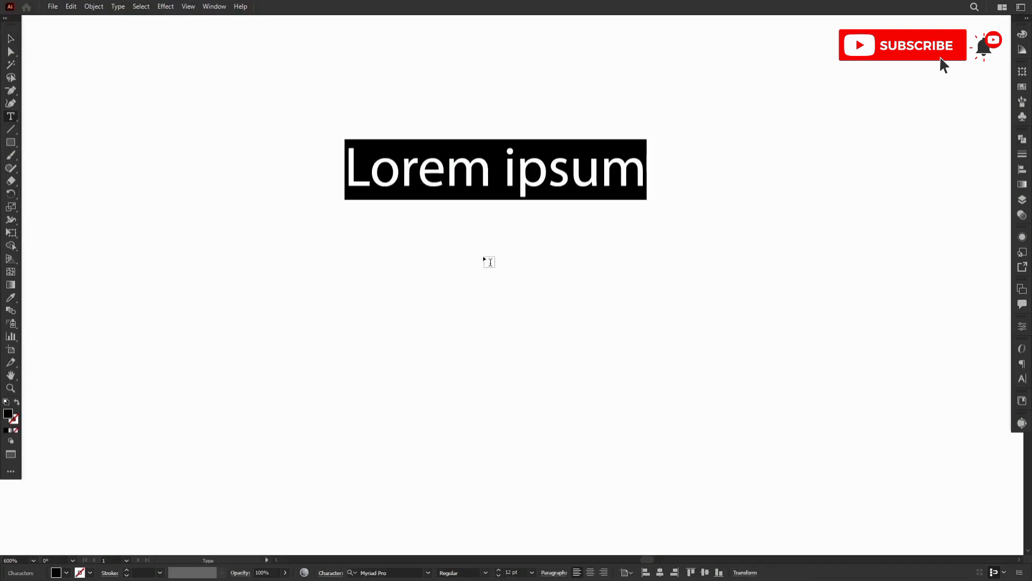
{"action": "type", "text": "S"}
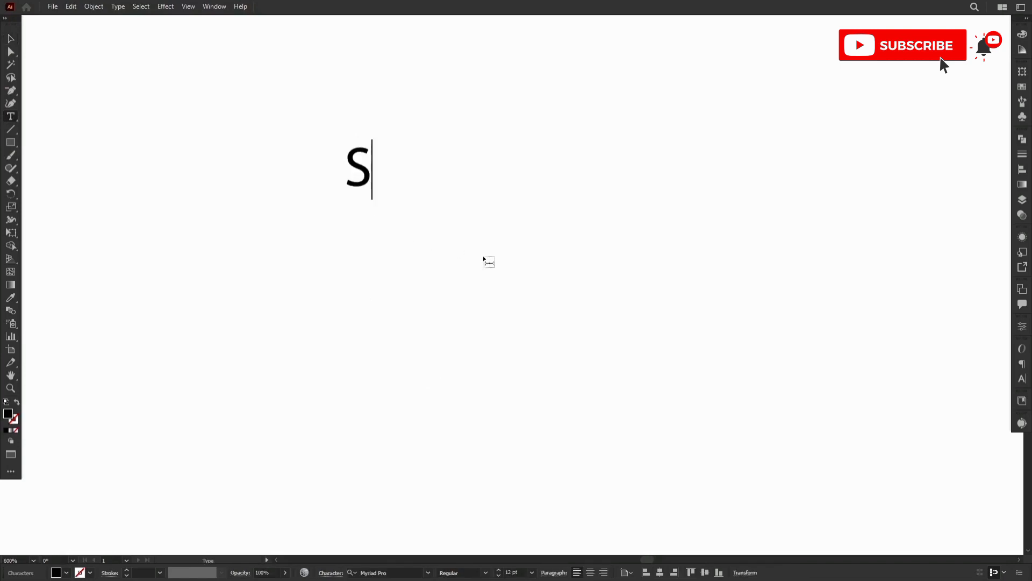
{"action": "type", "text": "K"}
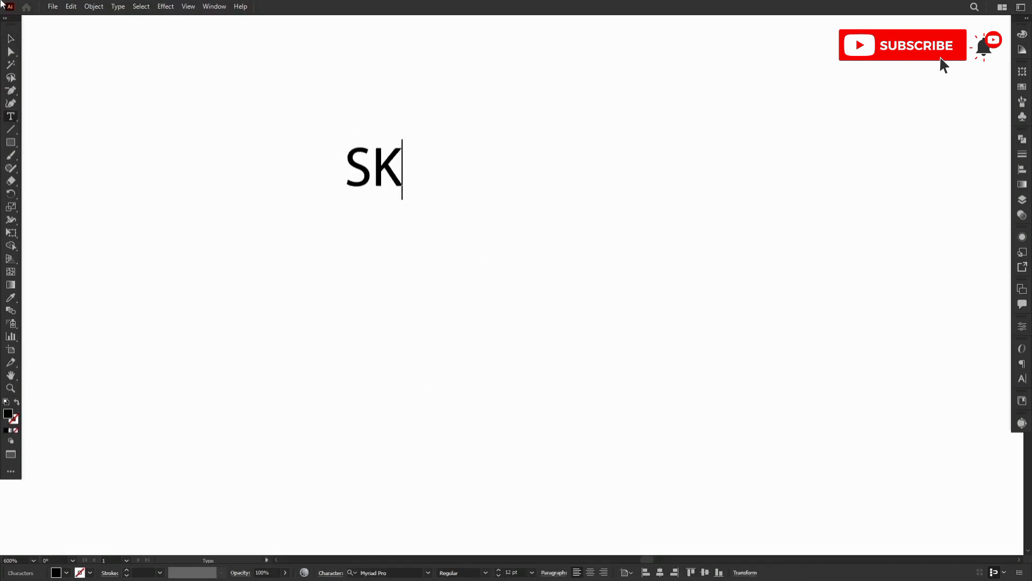
{"action": "left_click", "coordinate": [11, 38]}
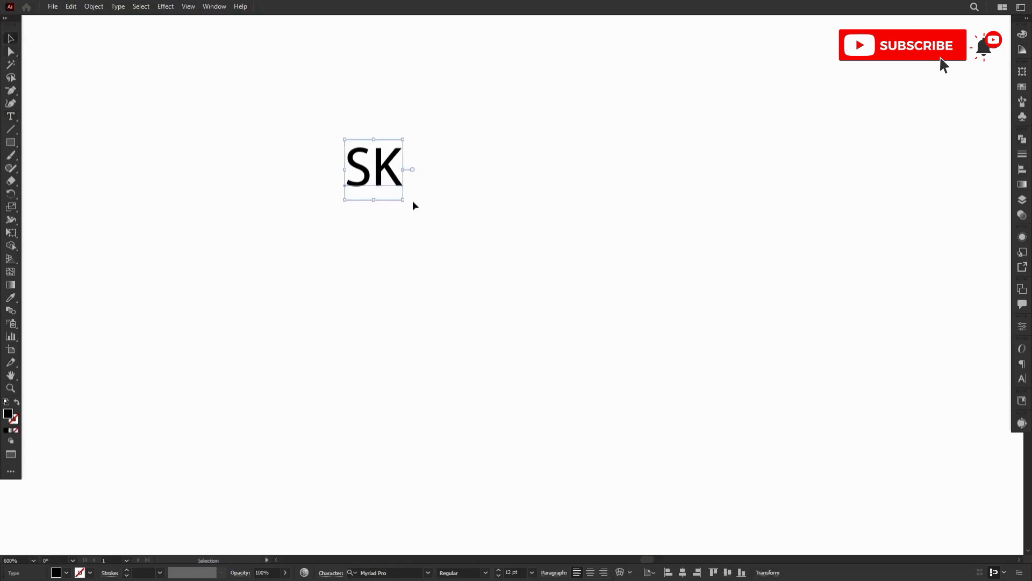
{"action": "left_click_drag", "start_coordinate": [402, 199], "coordinate": [876, 417]}
{"action": "left_click_drag", "start_coordinate": [506, 262], "coordinate": [483, 263]}
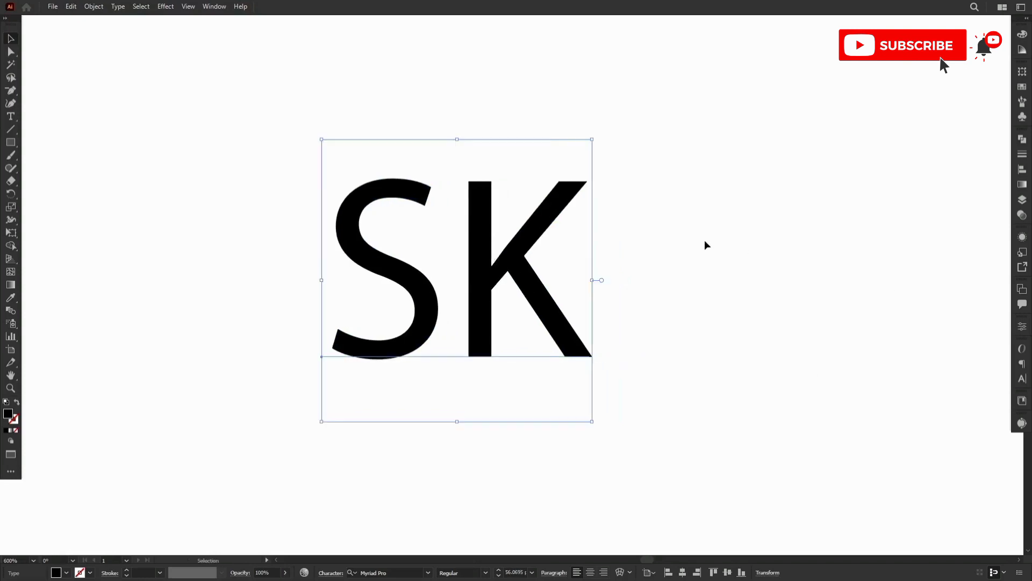
Set the SK text's font to Arial Bold
{"action": "key", "text": "ctrl+t"}
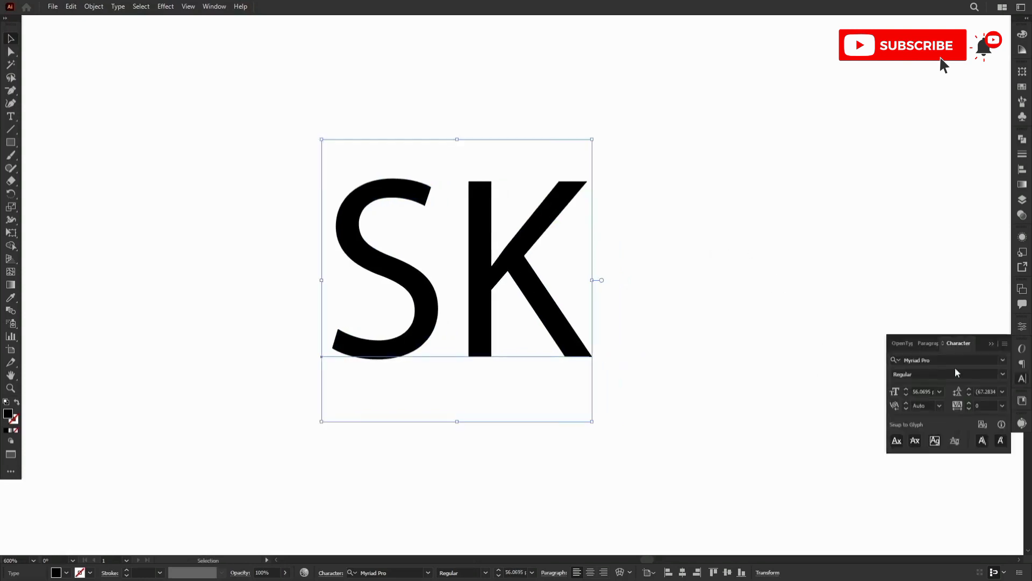
{"action": "left_click", "coordinate": [1004, 361]}
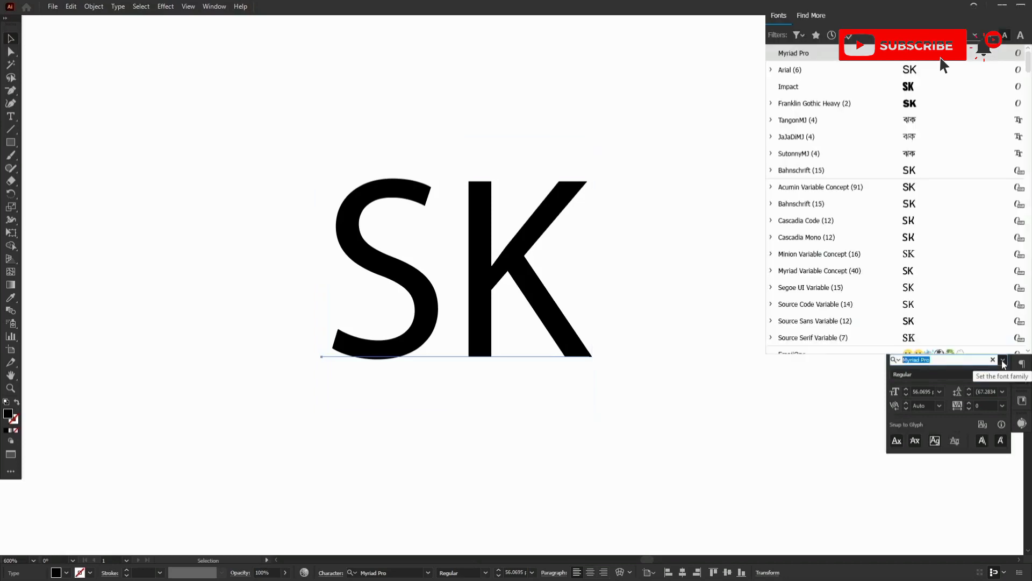
{"action": "left_click", "coordinate": [904, 71]}
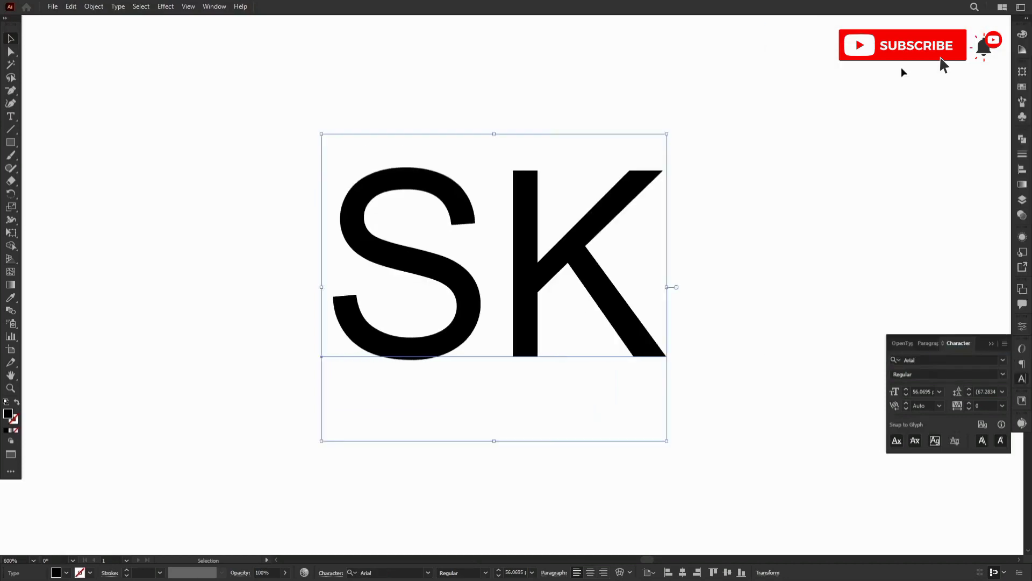
{"action": "left_click", "coordinate": [1003, 375]}
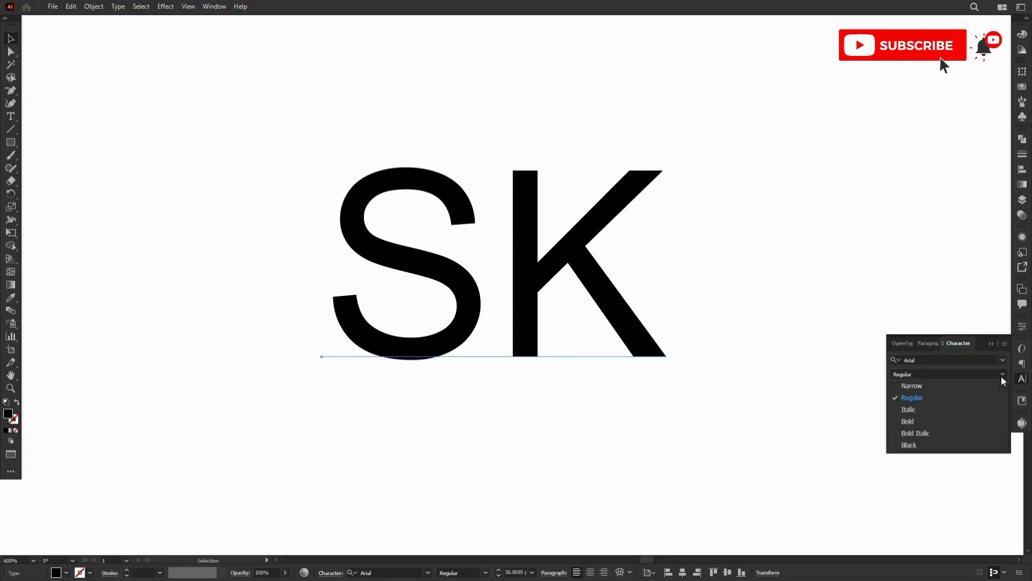
{"action": "left_click", "coordinate": [943, 420]}
{"action": "left_click", "coordinate": [797, 241]}
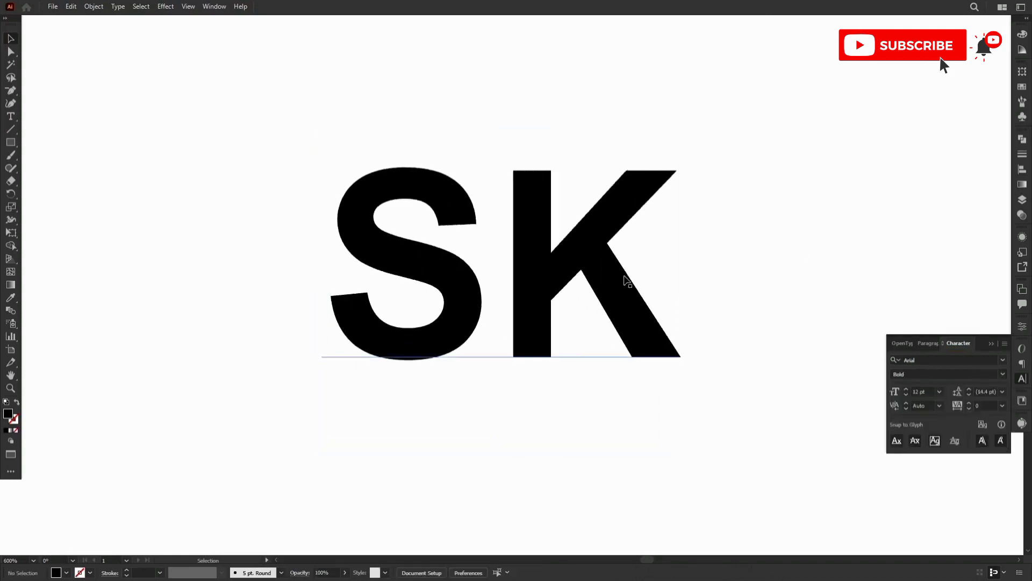
{"action": "left_click", "coordinate": [990, 344]}
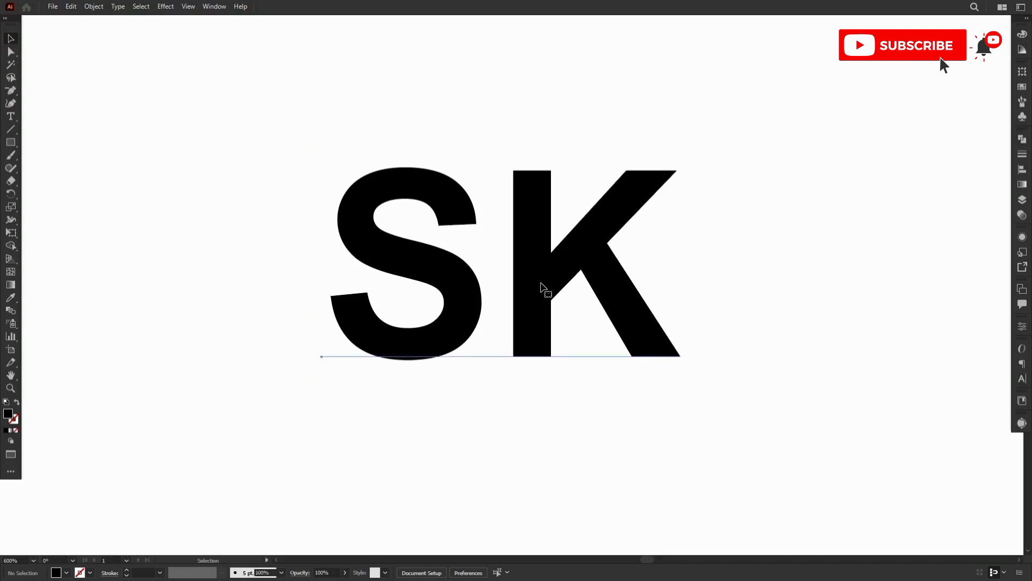
Convert the SK text to outlines
{"action": "left_click", "coordinate": [542, 288]}
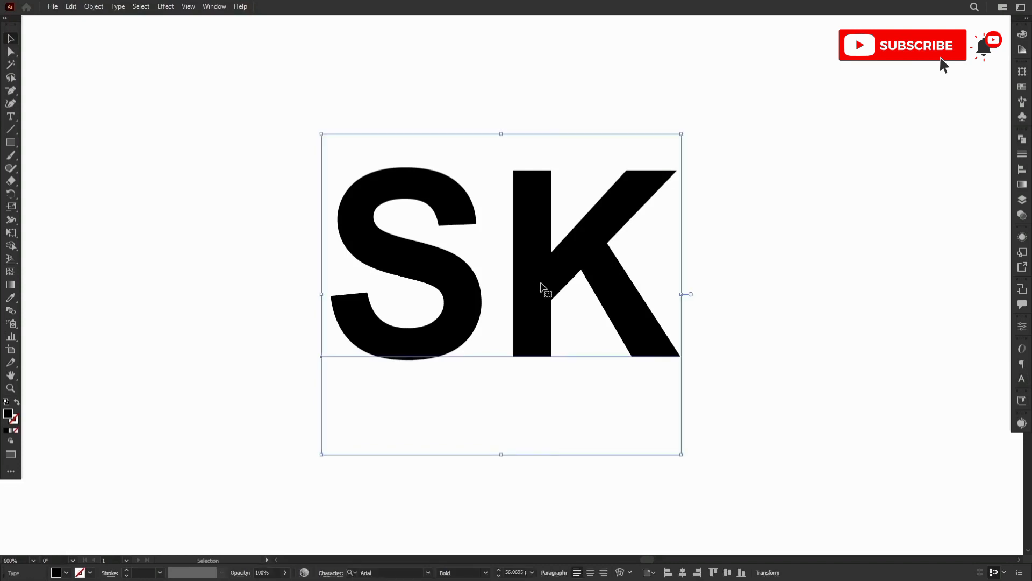
{"action": "right_click", "coordinate": [542, 287]}
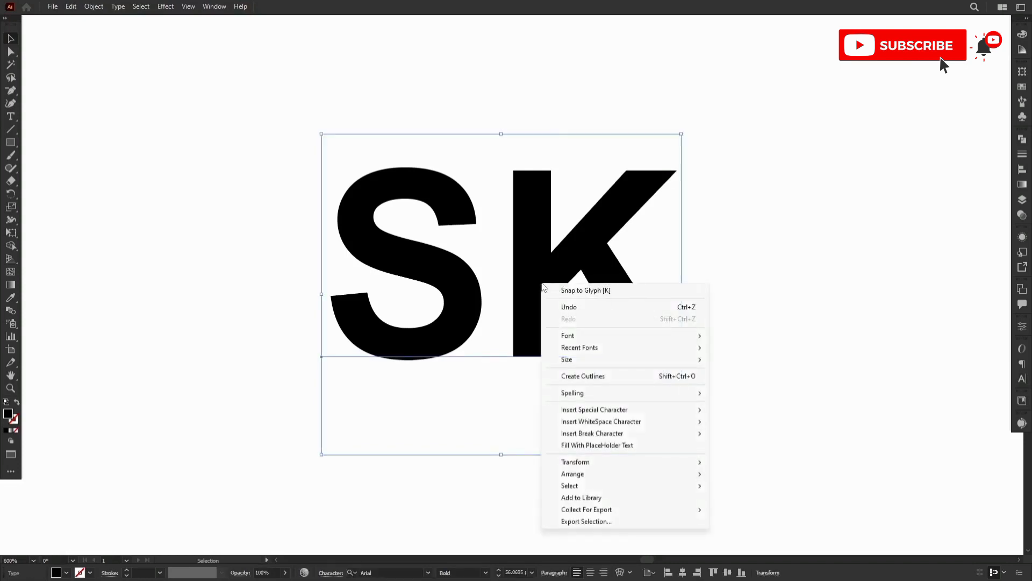
{"action": "left_click", "coordinate": [521, 271]}
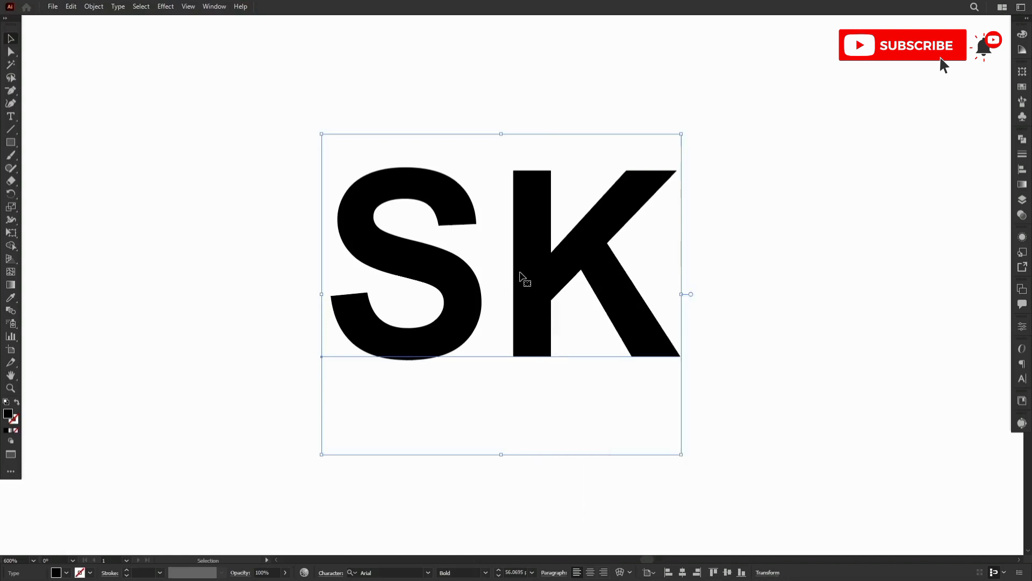
{"action": "key", "text": "a"}
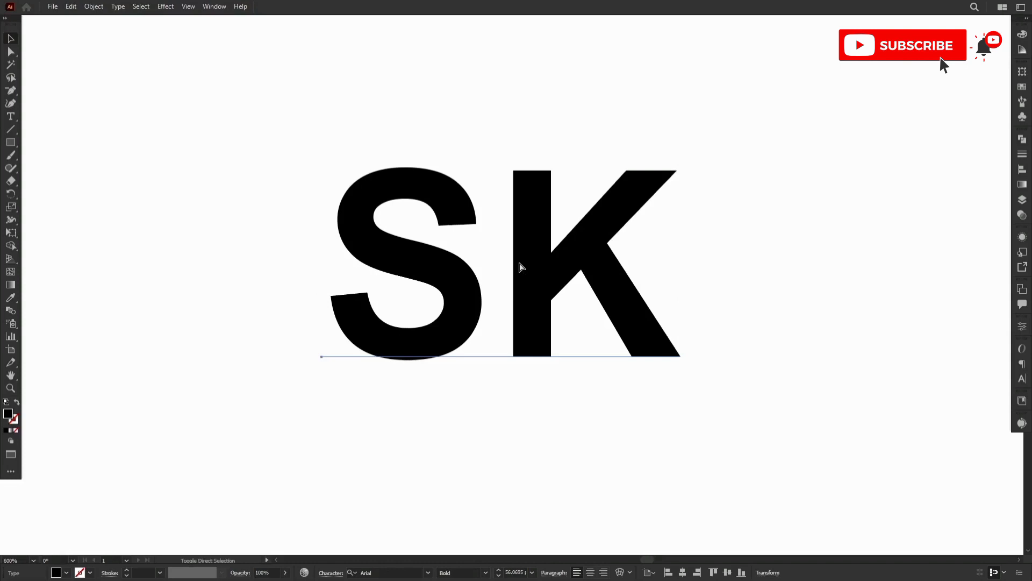
{"action": "key", "text": "ctrl+shift+o"}
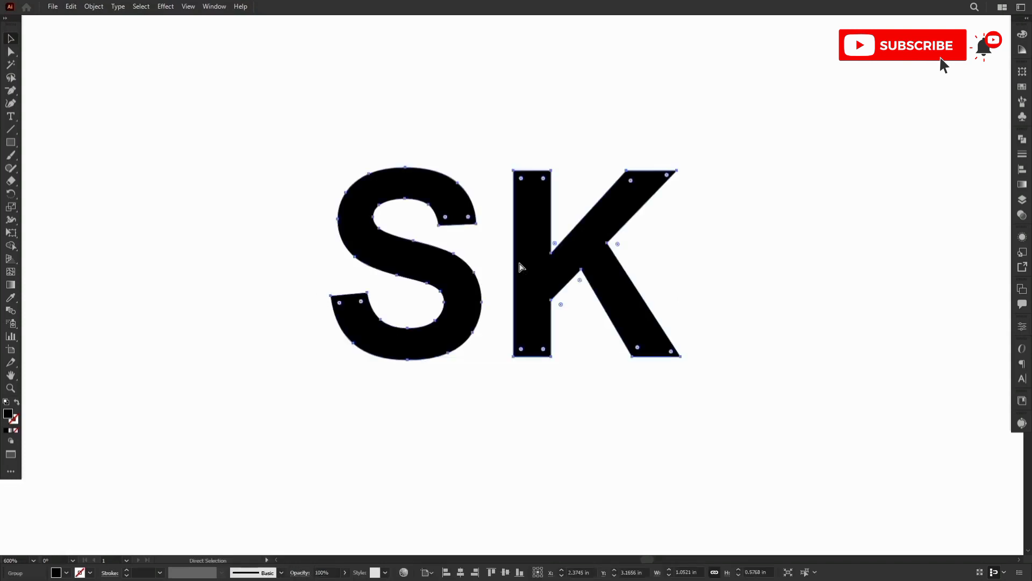
{"action": "key", "text": "v"}
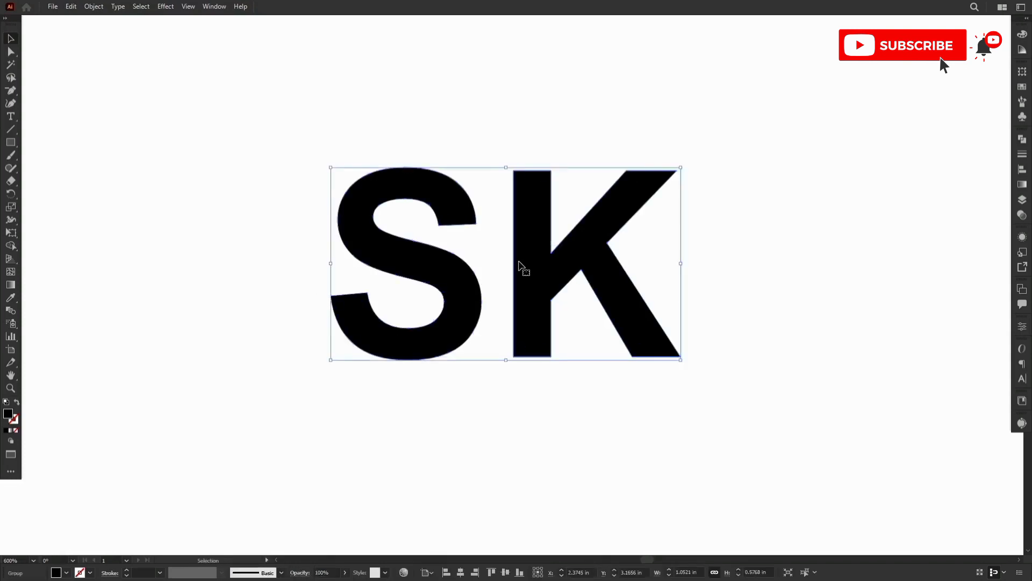
Ungroup the outlined SK letters into separate shapes
{"action": "right_click", "coordinate": [522, 229]}
{"action": "left_click", "coordinate": [595, 321]}
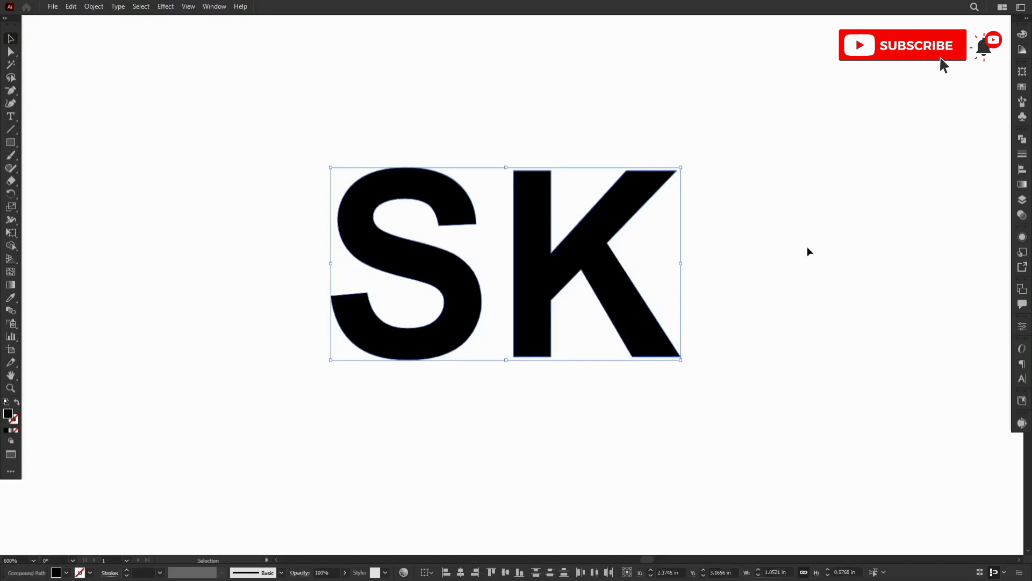
{"action": "left_click", "coordinate": [804, 249]}
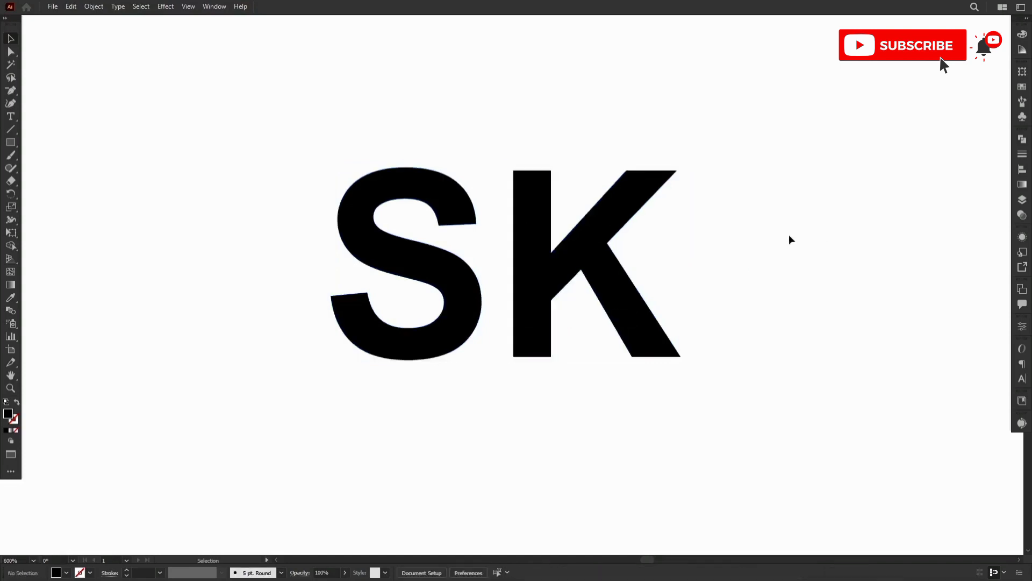
Move the K slightly down toward the S, and the S slightly up toward the K
{"action": "left_click", "coordinate": [577, 263]}
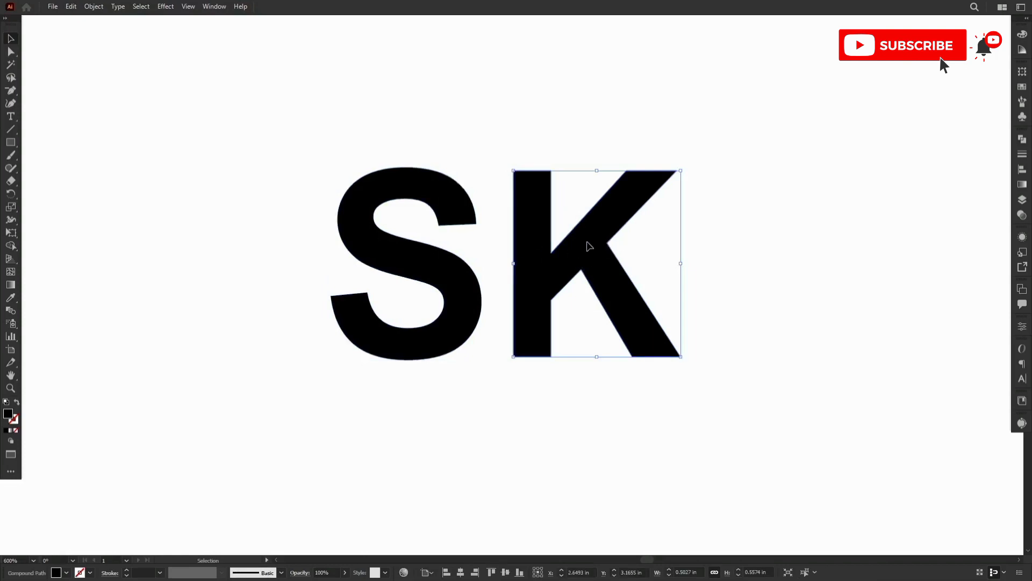
{"action": "mouse_move", "coordinate": [589, 246]}
{"action": "left_mouse_down"}
{"action": "mouse_move", "coordinate": [526, 247]}
{"action": "mouse_move", "coordinate": [608, 235]}
{"action": "mouse_move", "coordinate": [595, 248]}
{"action": "left_mouse_up"}
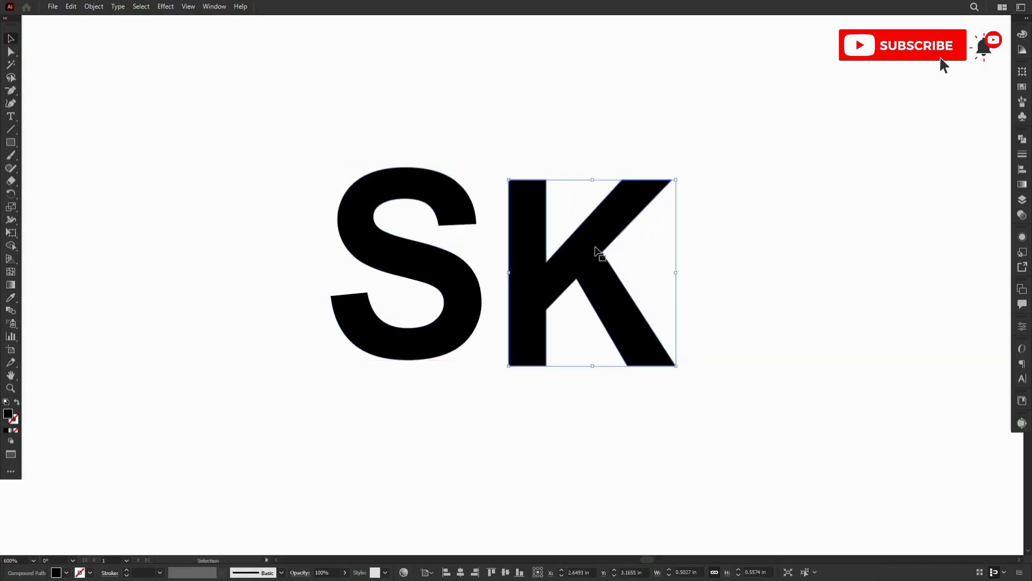
{"action": "left_click_drag", "start_coordinate": [430, 263], "coordinate": [462, 257]}
Fill the K with the crimson red EF0648
{"action": "left_click", "coordinate": [563, 258]}
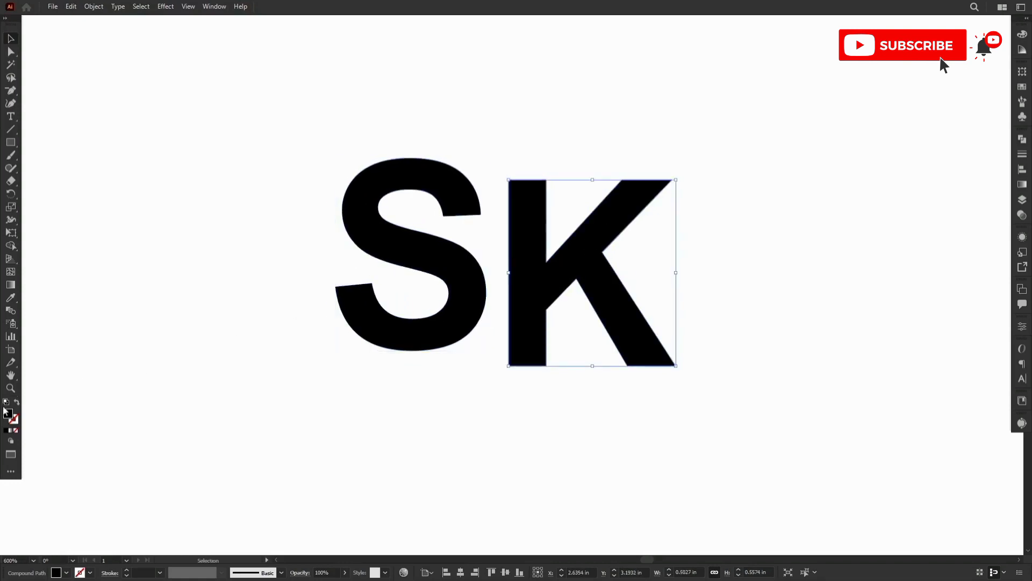
{"action": "double_click", "coordinate": [8, 414]}
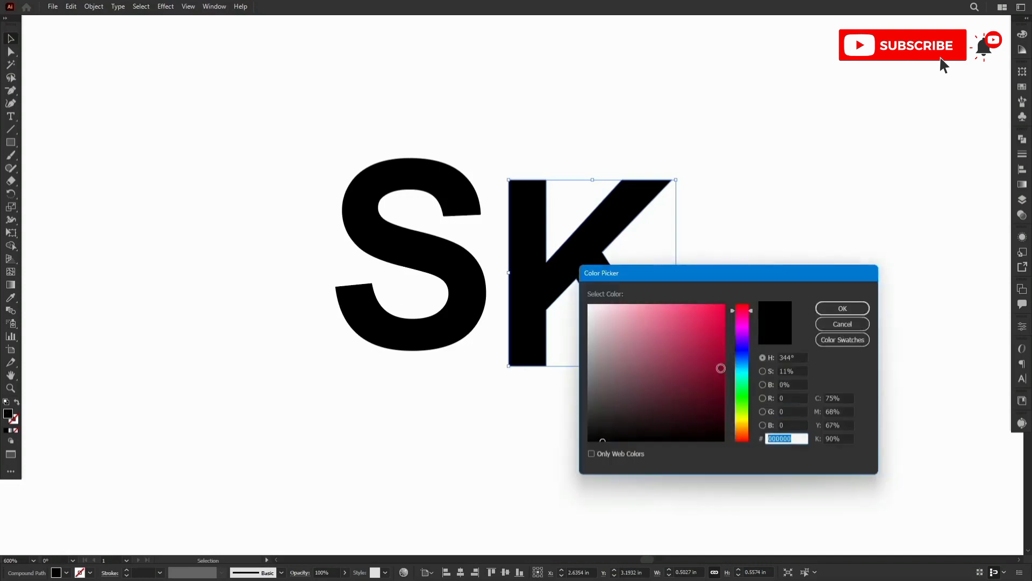
{"action": "left_click", "coordinate": [719, 313]}
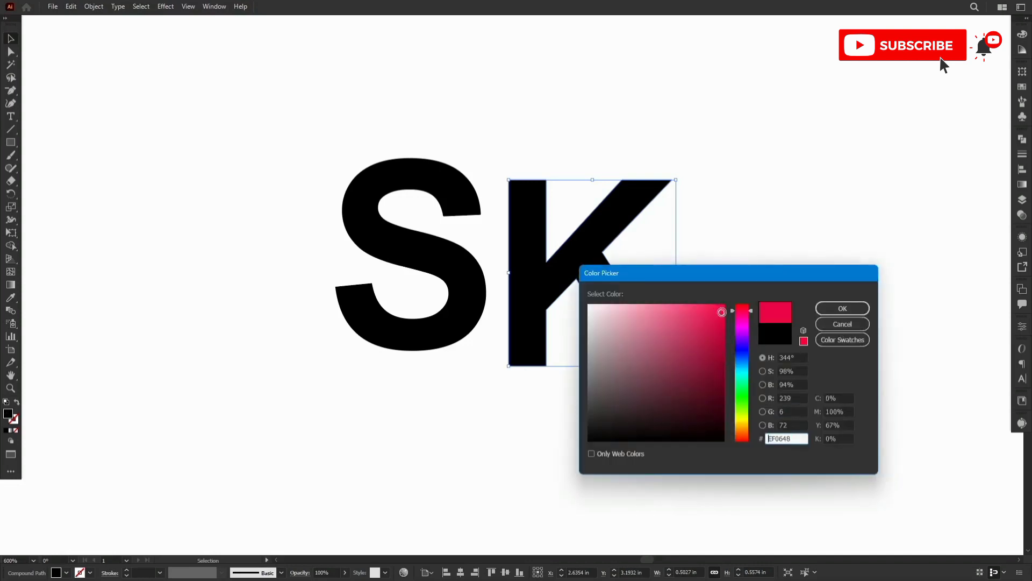
{"action": "left_click", "coordinate": [862, 311]}
{"action": "left_click", "coordinate": [867, 259]}
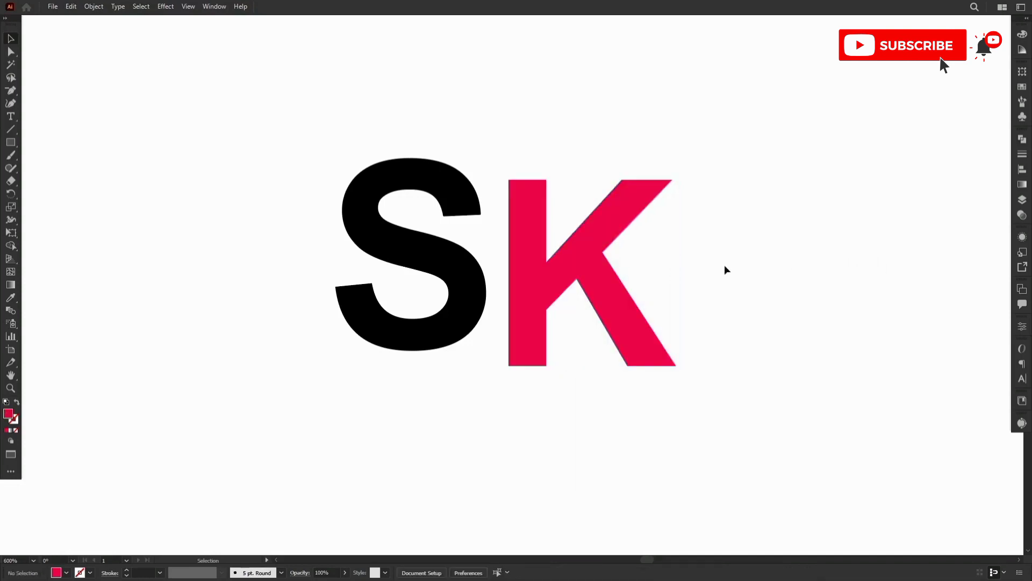
Move the K slightly left and down toward the S, and arrange the S in front of the K
{"action": "left_click", "coordinate": [593, 290]}
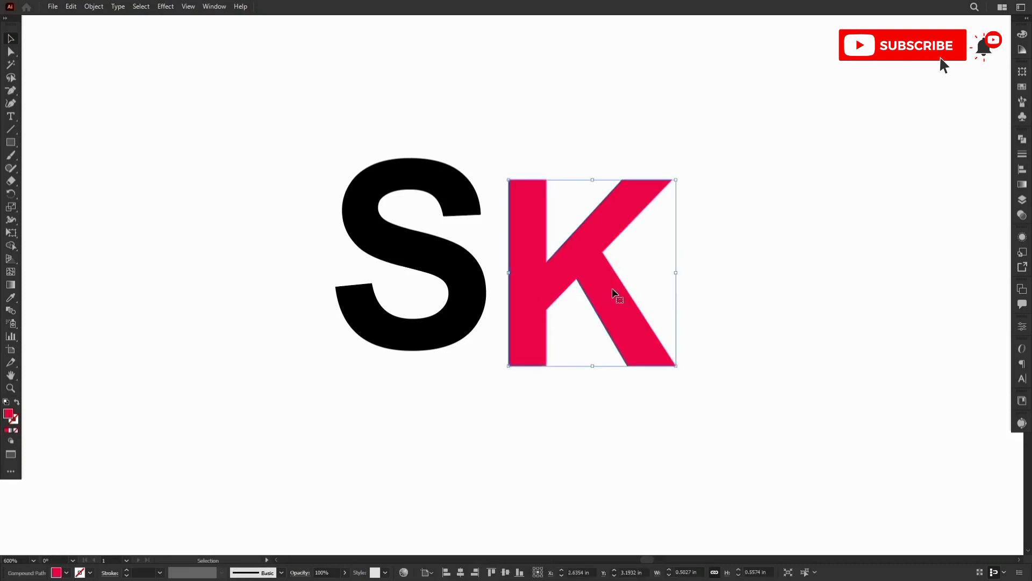
{"action": "mouse_move", "coordinate": [617, 294]}
{"action": "left_mouse_down"}
{"action": "mouse_move", "coordinate": [585, 291]}
{"action": "mouse_move", "coordinate": [629, 293]}
{"action": "mouse_move", "coordinate": [500, 293]}
{"action": "mouse_move", "coordinate": [604, 295]}
{"action": "left_mouse_up"}
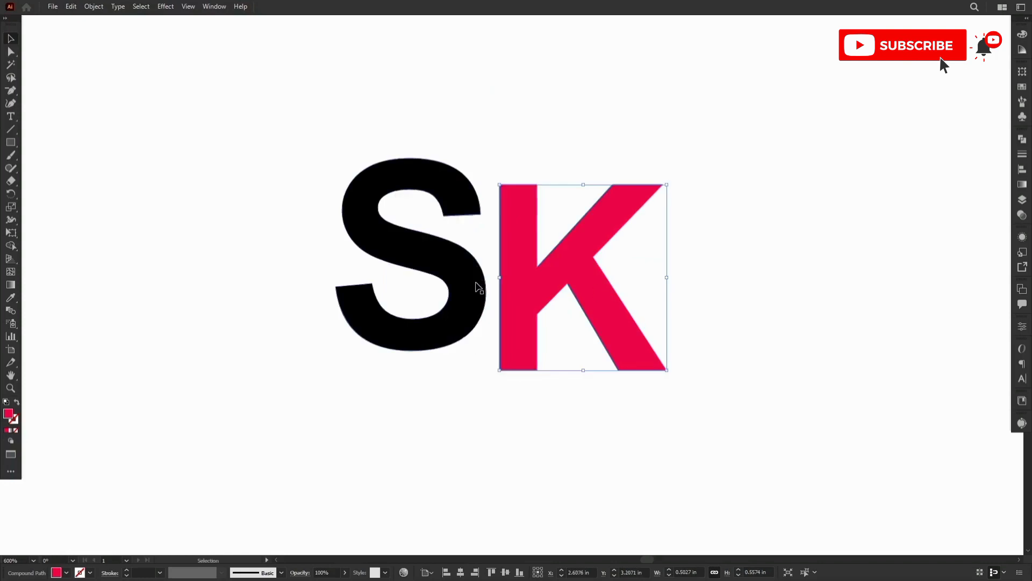
{"action": "left_click", "coordinate": [477, 288]}
{"action": "right_click", "coordinate": [477, 287]}
{"action": "mouse_move", "coordinate": [595, 413]}
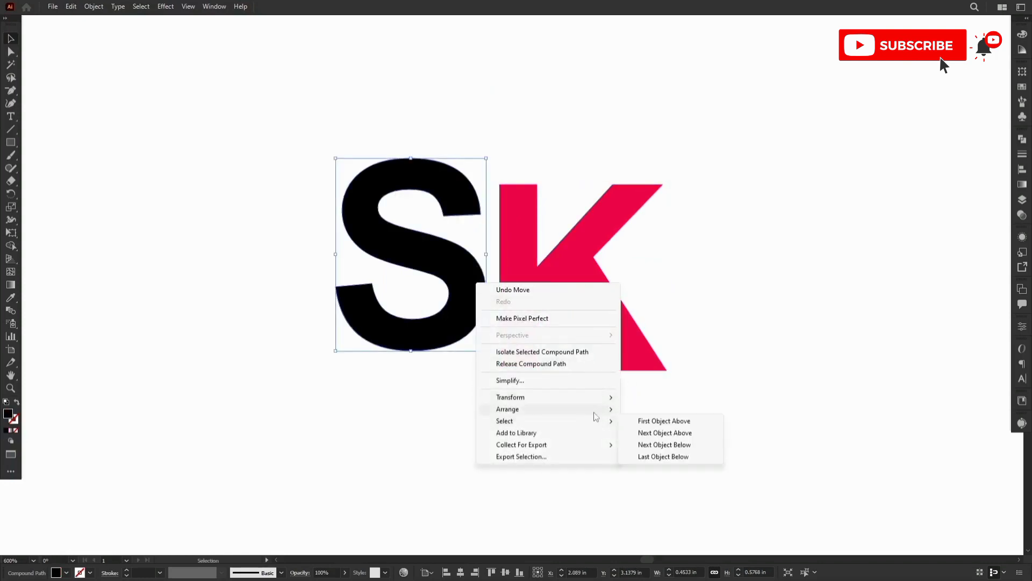
{"action": "left_click", "coordinate": [686, 411]}
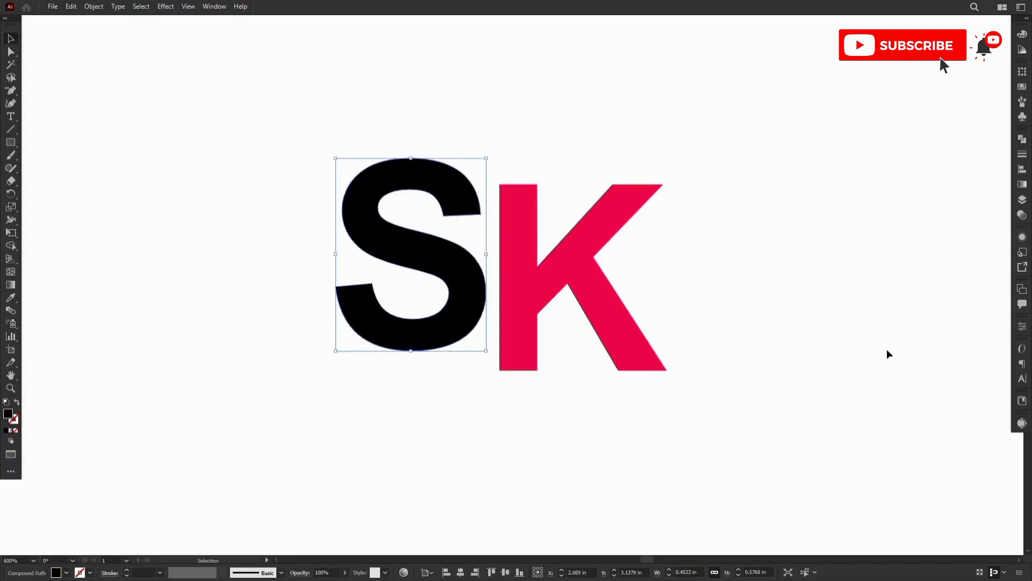
{"action": "left_click", "coordinate": [861, 349]}
Overlap the S on the K's stem and scale it down proportionally to about 0.37 by 0.47 in, vertically centred on the K
{"action": "left_click", "coordinate": [449, 308]}
{"action": "left_click_drag", "start_coordinate": [449, 308], "coordinate": [551, 340]}
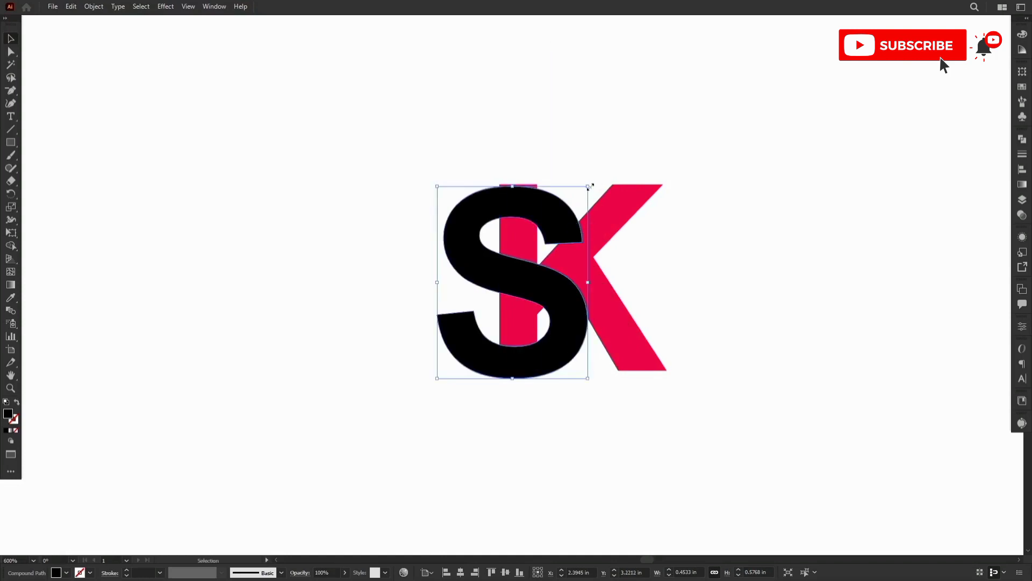
{"action": "left_click_drag", "start_coordinate": [590, 186], "coordinate": [574, 225]}
{"action": "left_click", "coordinate": [601, 289]}
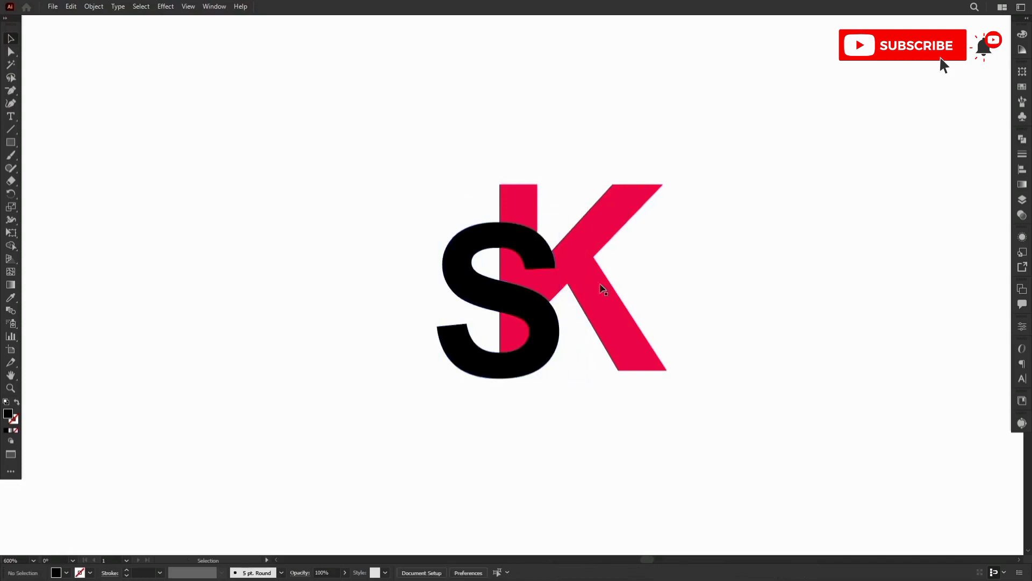
{"action": "left_click_drag", "start_coordinate": [529, 319], "coordinate": [559, 307]}
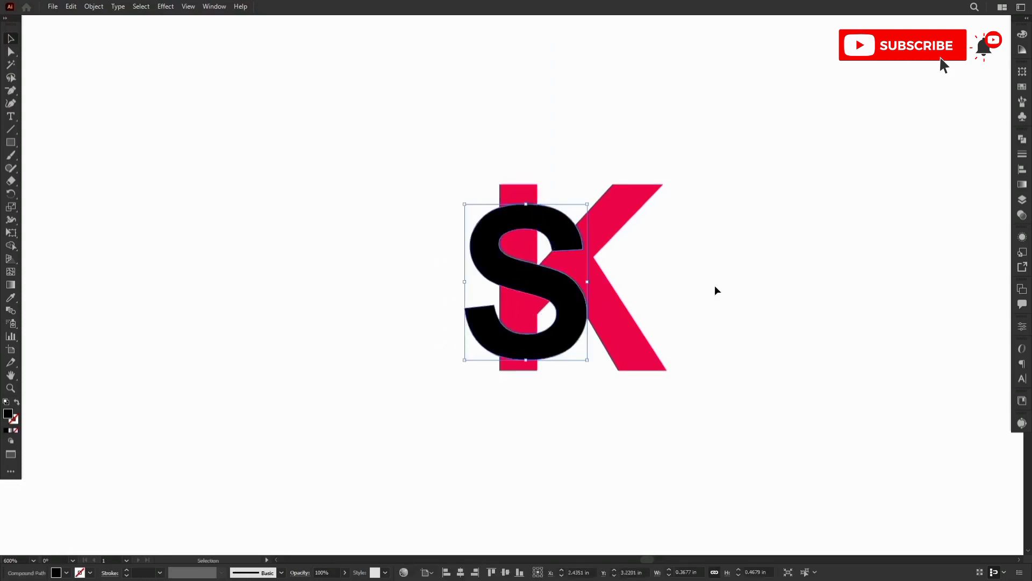
{"action": "left_click", "coordinate": [694, 284]}
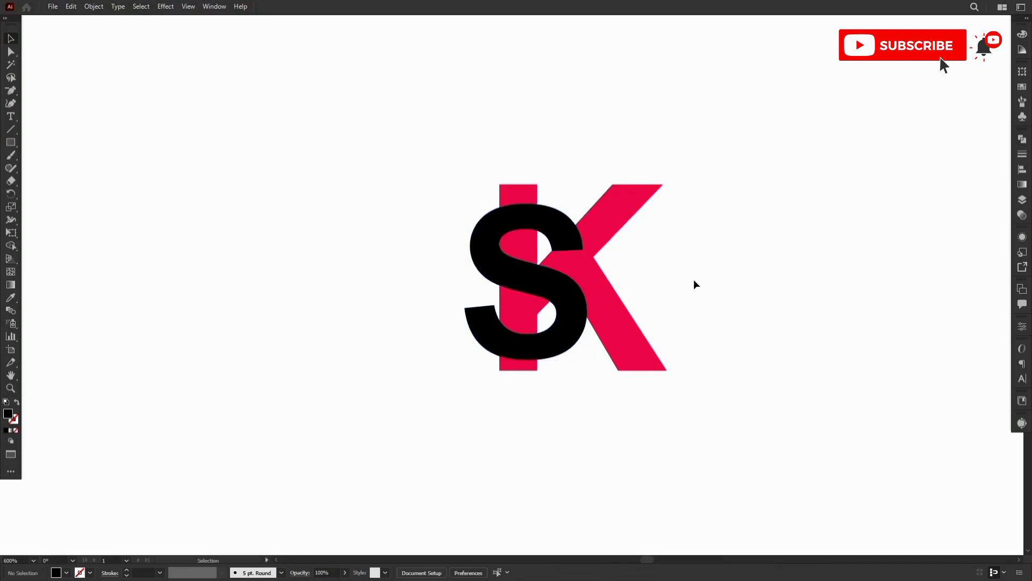
Give the black S a white 1 pt stroke
{"action": "left_click", "coordinate": [491, 236]}
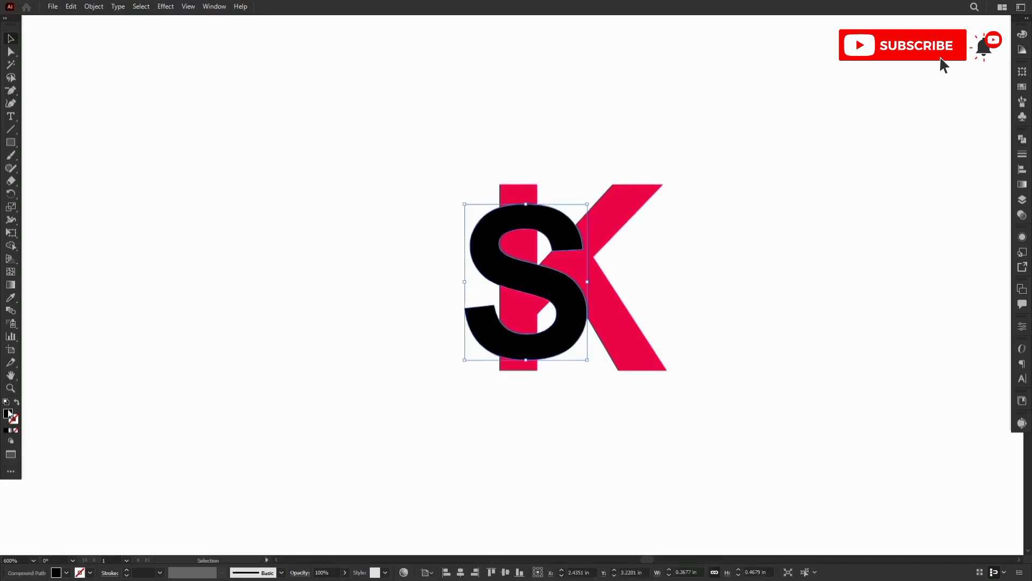
{"action": "left_click", "coordinate": [91, 573]}
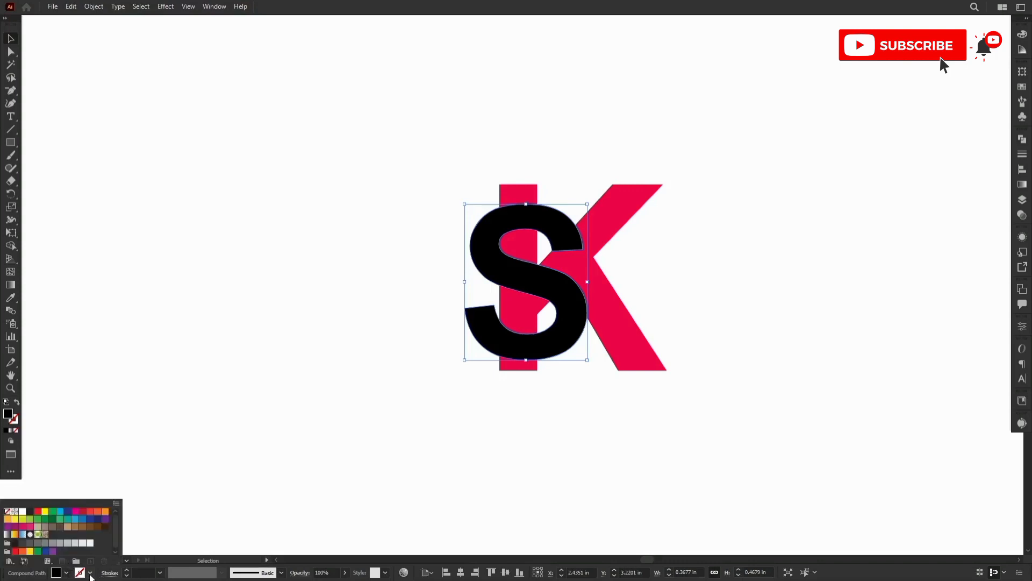
{"action": "left_click", "coordinate": [21, 515]}
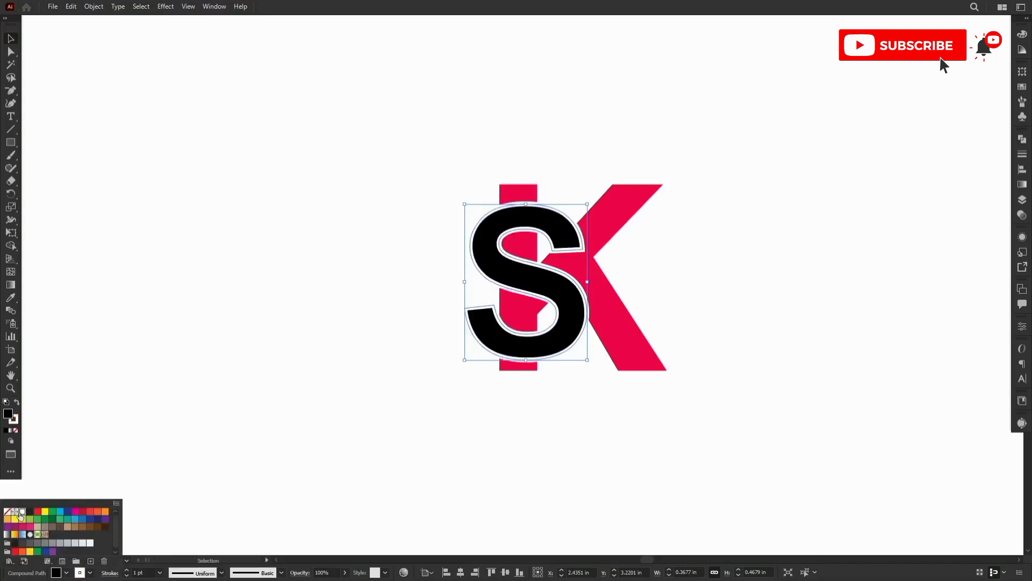
{"action": "left_click", "coordinate": [407, 478]}
{"action": "left_click", "coordinate": [407, 477]}
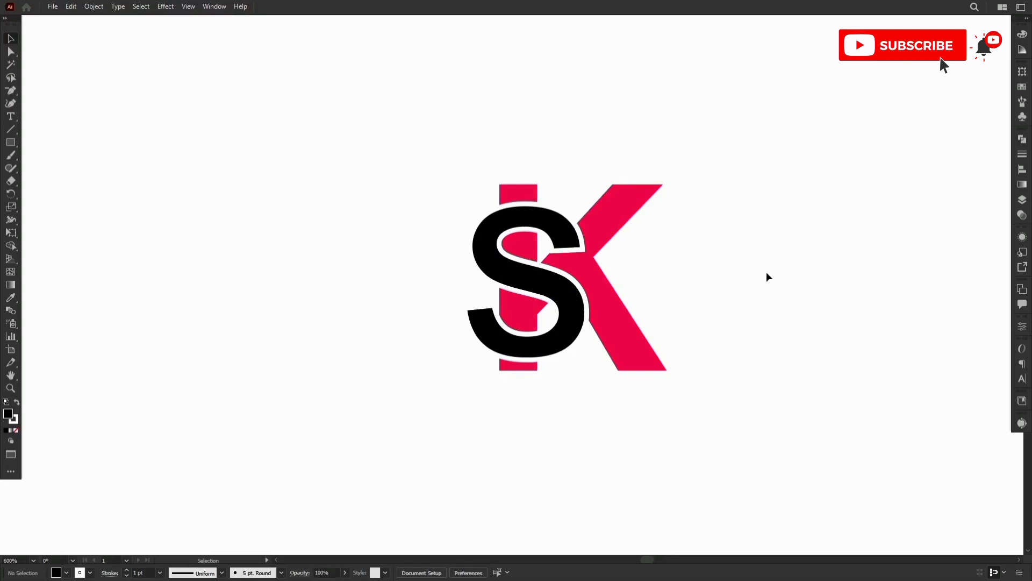
Increase the S's white stroke weight to 2 pt
{"action": "left_click", "coordinate": [511, 283]}
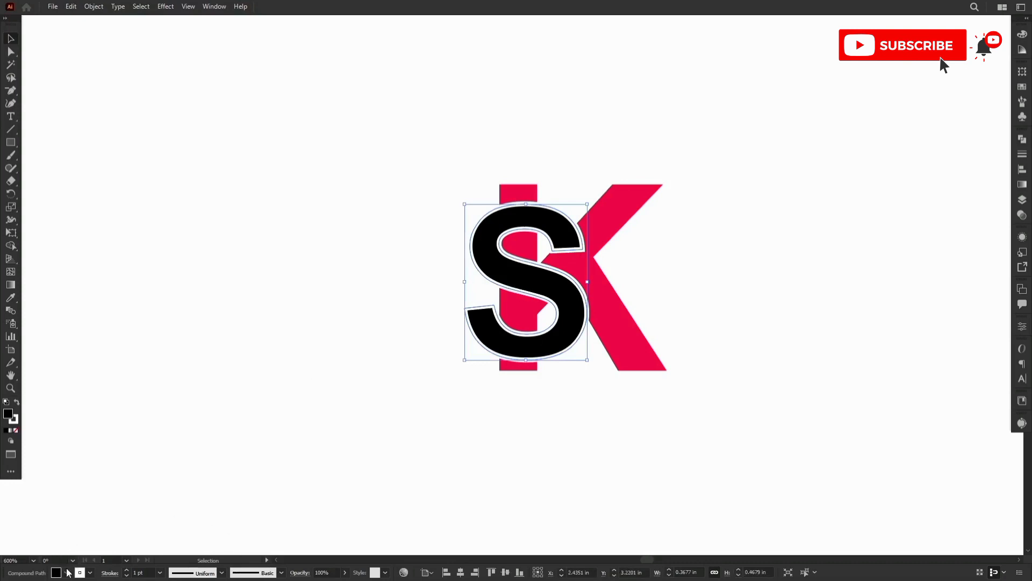
{"action": "left_click", "coordinate": [127, 571]}
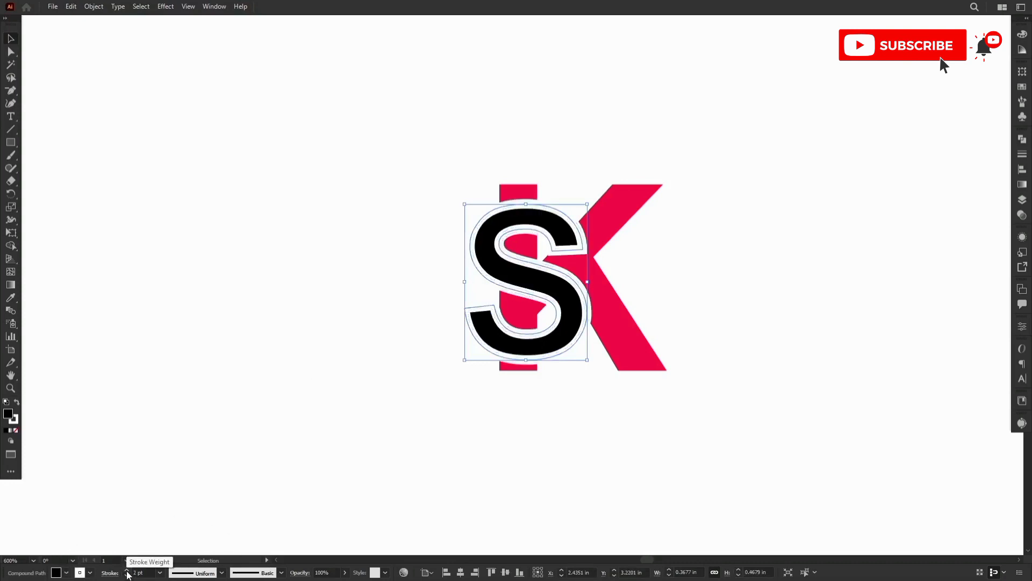
{"action": "left_click", "coordinate": [670, 461]}
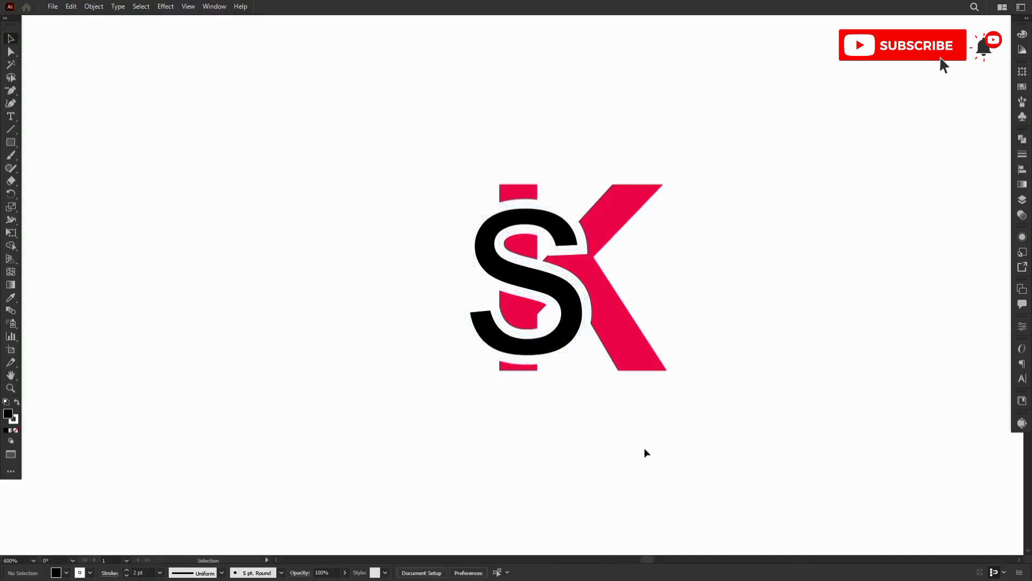
Convert the S's stroke to an outlined shape and ungroup it from the solid S
{"action": "left_click", "coordinate": [559, 279]}
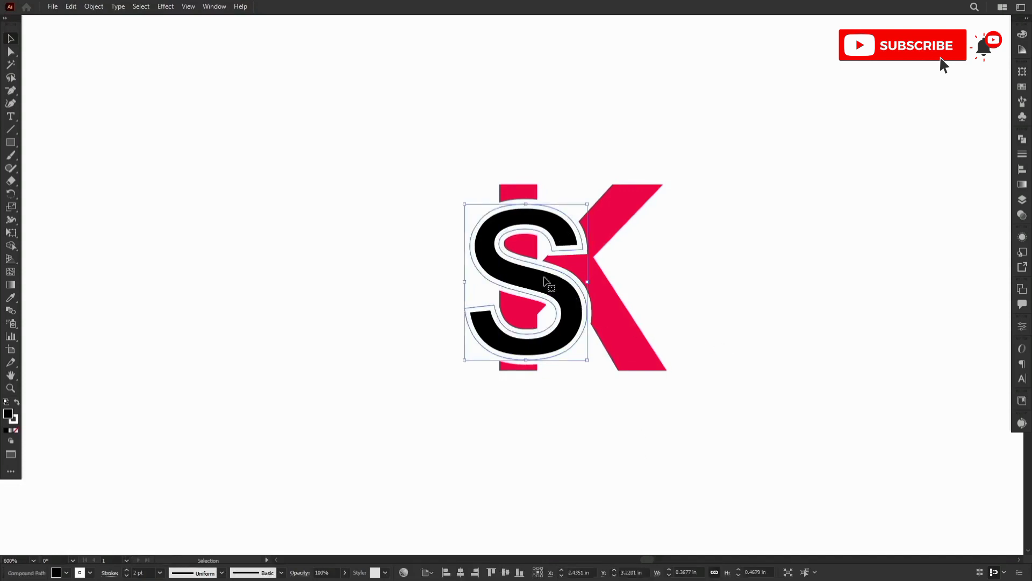
{"action": "left_click", "coordinate": [88, 7]}
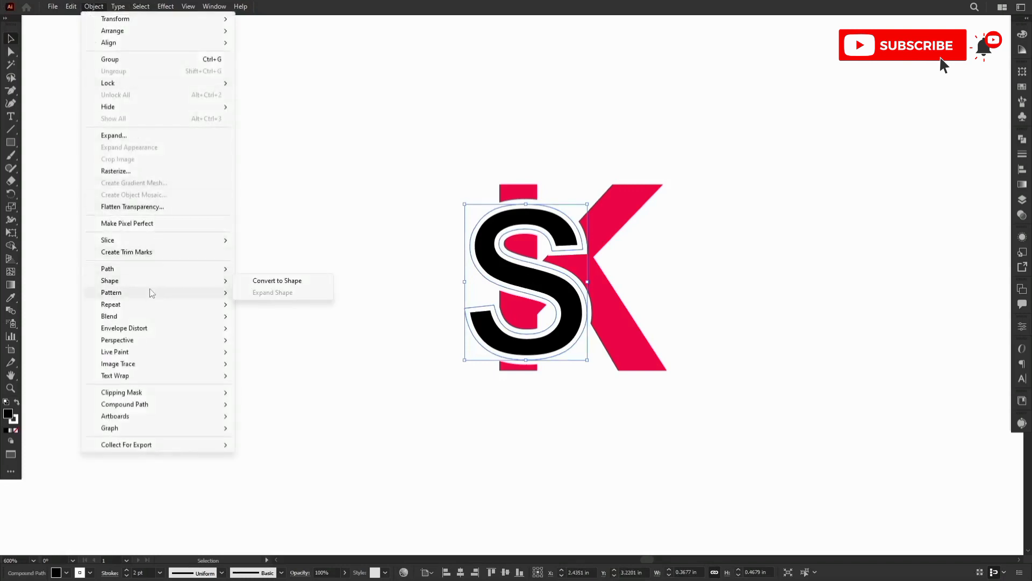
{"action": "mouse_move", "coordinate": [154, 289]}
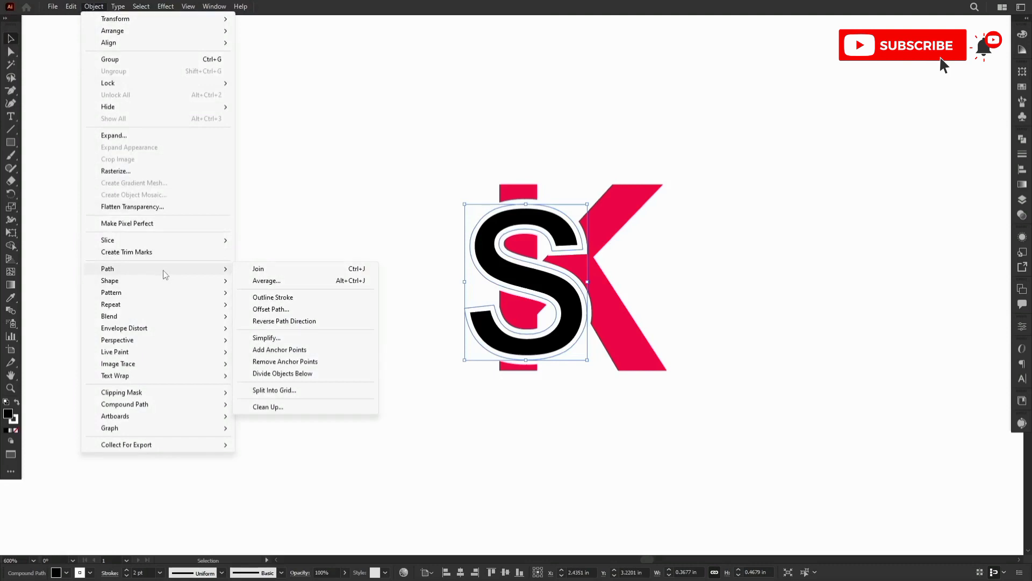
{"action": "left_click", "coordinate": [273, 299]}
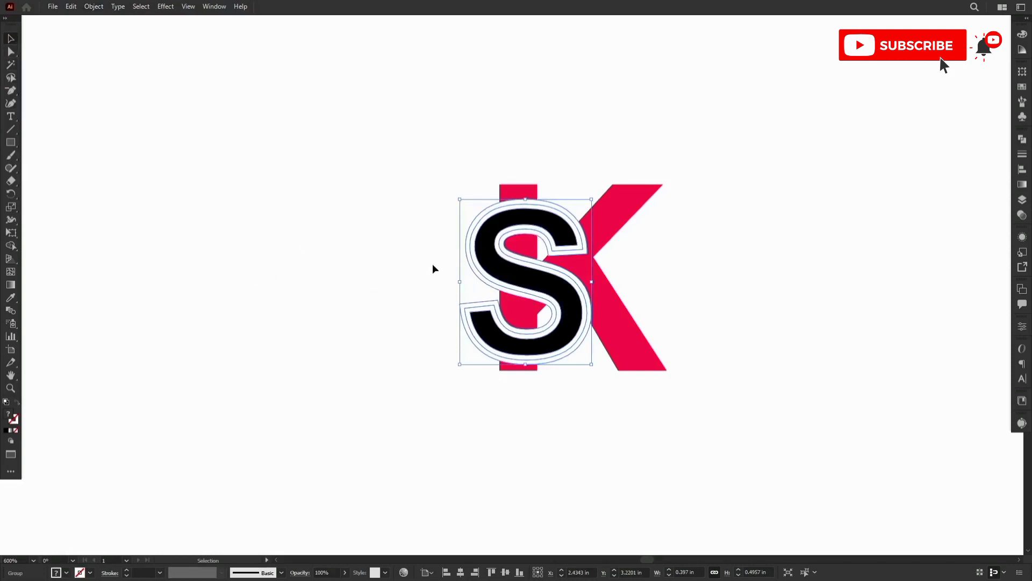
{"action": "right_click", "coordinate": [499, 269]}
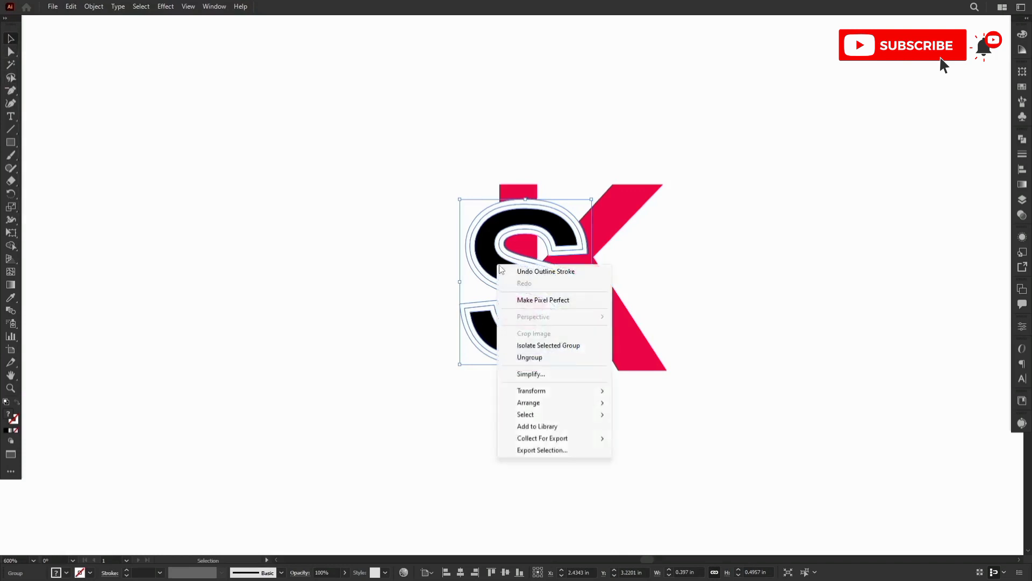
{"action": "left_click", "coordinate": [530, 357]}
Move the solid black S about 0.5 in left, clear of the K and the outlined stroke shape
{"action": "left_click", "coordinate": [915, 276]}
{"action": "left_click", "coordinate": [529, 282]}
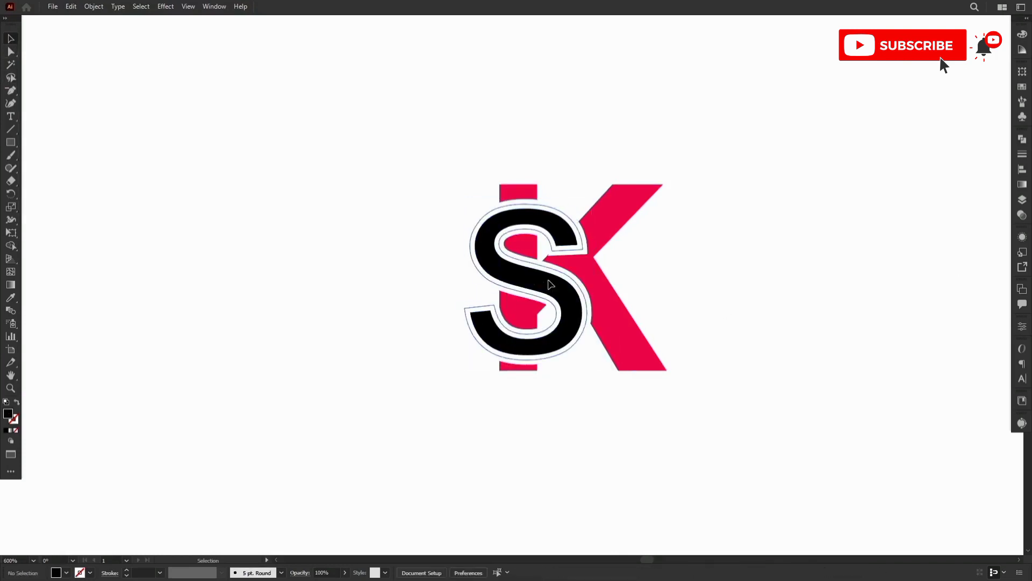
{"action": "left_click_drag", "start_coordinate": [550, 285], "coordinate": [384, 289]}
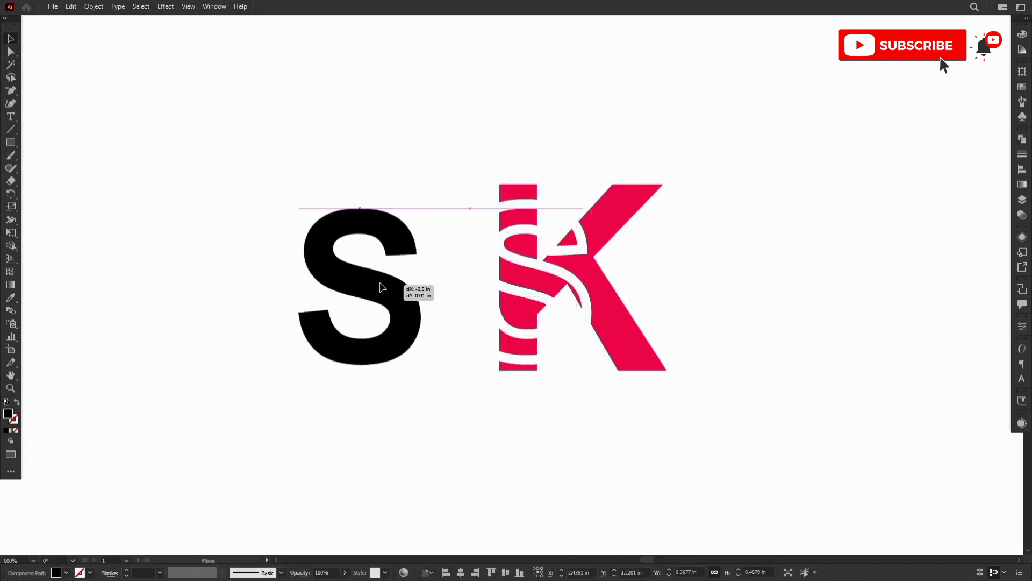
Change the fill of the white S-shaped outline over the K to black
{"action": "left_click", "coordinate": [534, 267]}
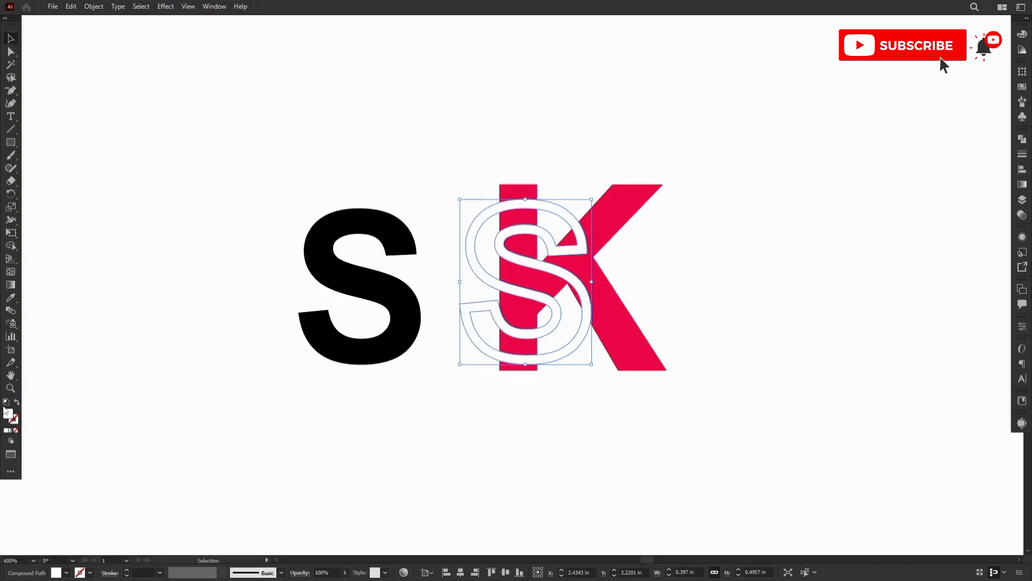
{"action": "double_click", "coordinate": [8, 414]}
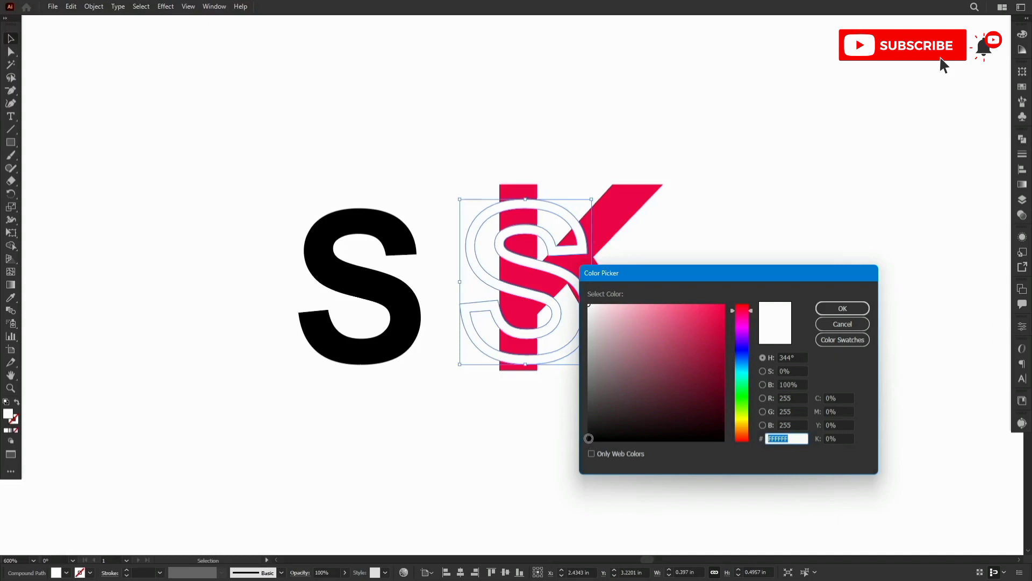
{"action": "left_click", "coordinate": [588, 438]}
{"action": "left_click", "coordinate": [841, 310]}
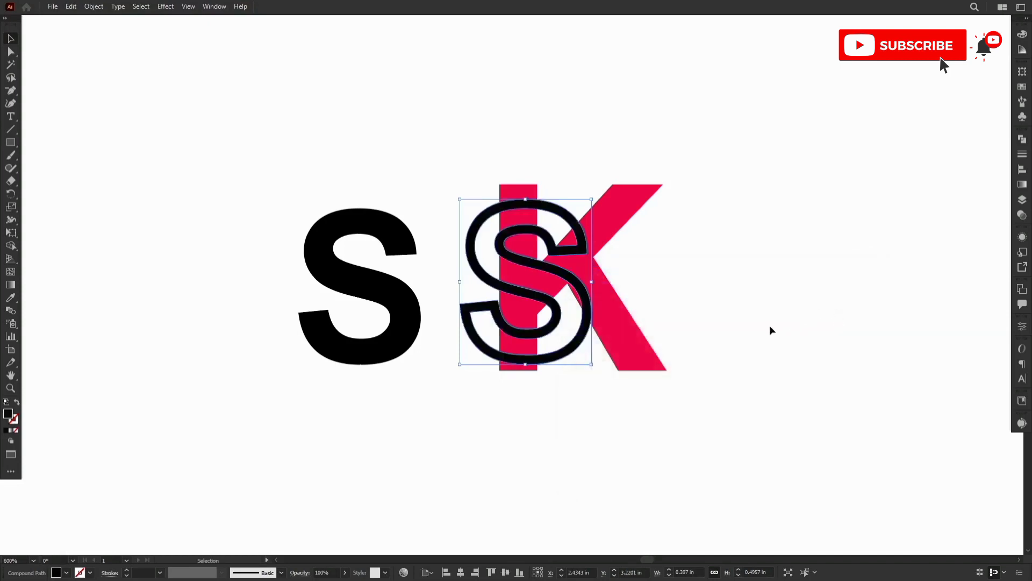
{"action": "left_click", "coordinate": [768, 326]}
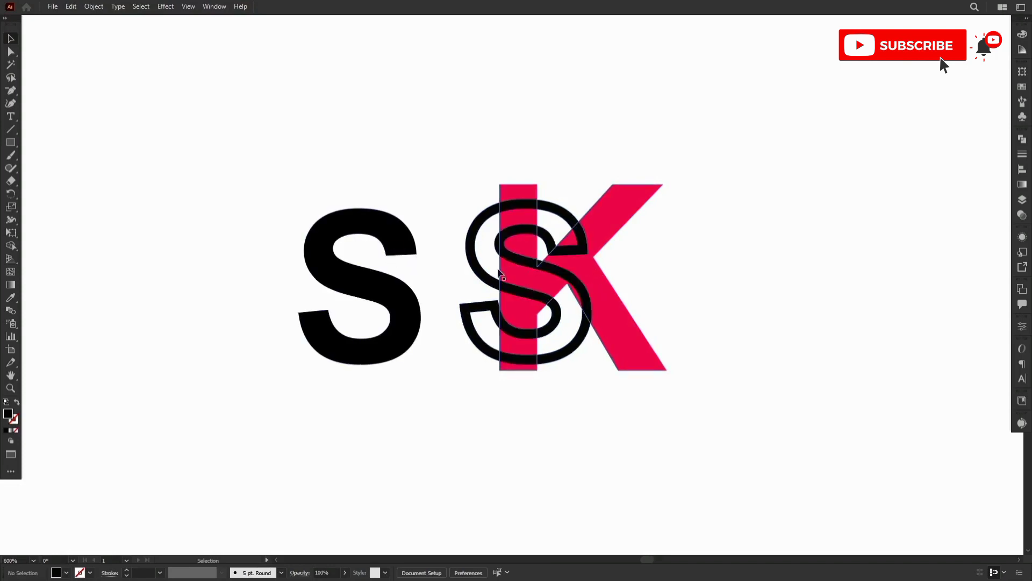
Delete the solid black S and move the S outline off the K into the empty space on its left
{"action": "left_click", "coordinate": [399, 300]}
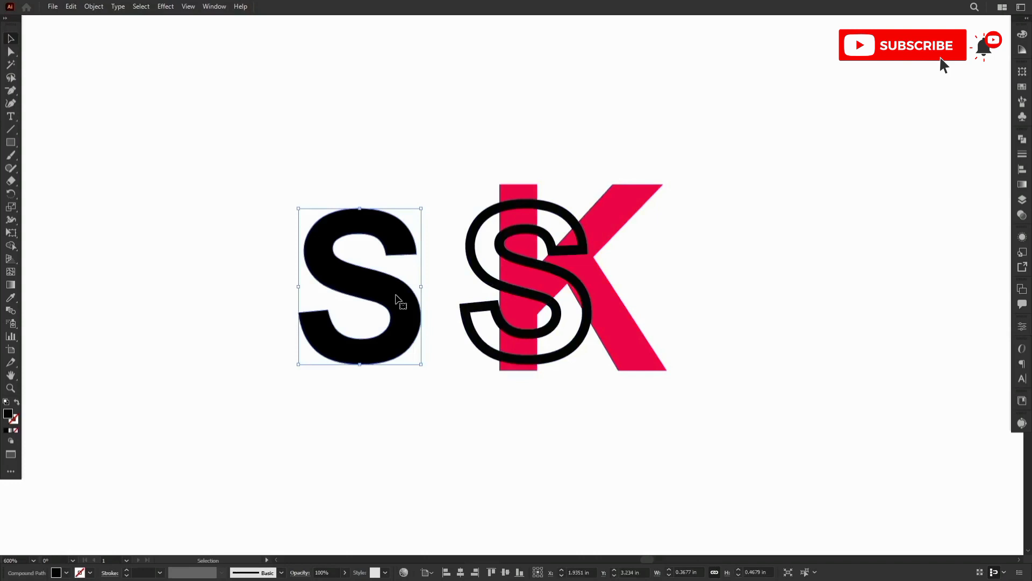
{"action": "key", "text": "Delete"}
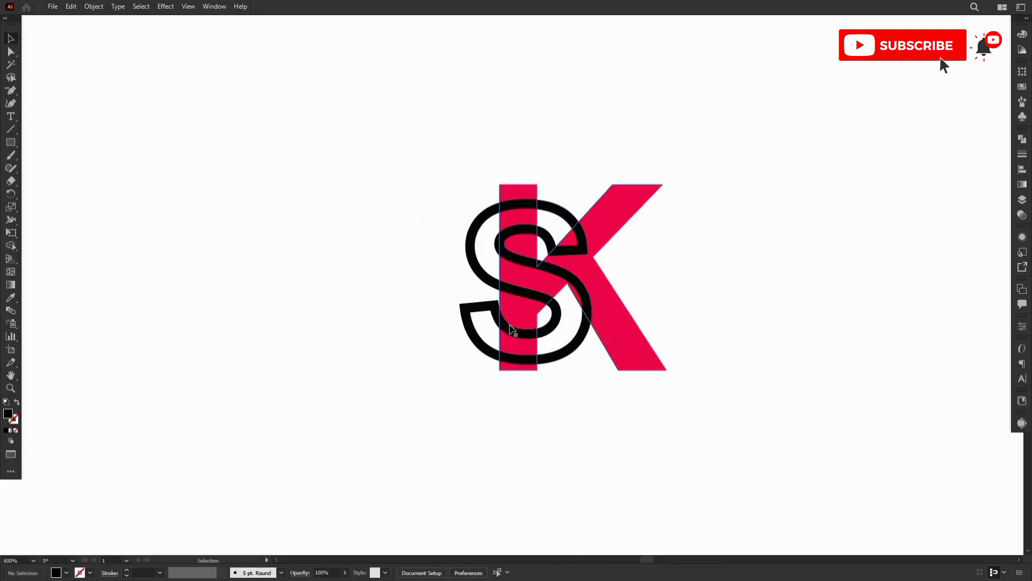
{"action": "left_click", "coordinate": [482, 344]}
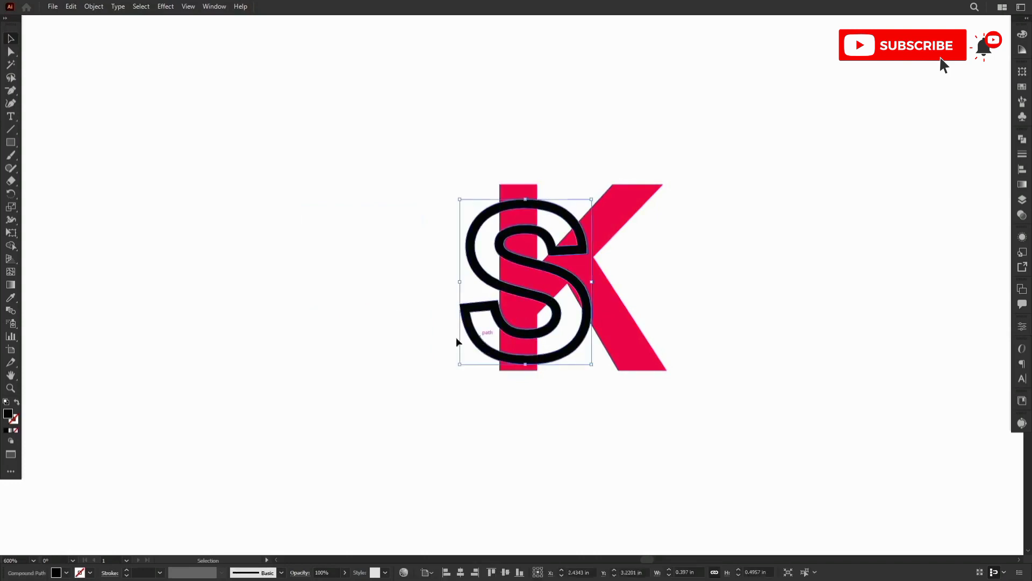
{"action": "left_click_drag", "start_coordinate": [456, 337], "coordinate": [298, 355]}
{"action": "left_click", "coordinate": [600, 315]}
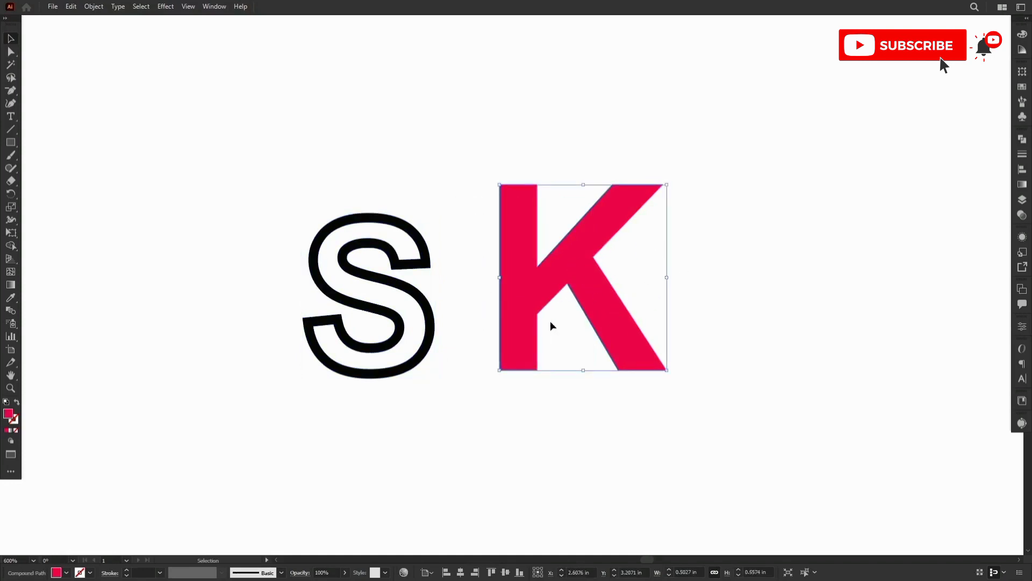
{"action": "left_click", "coordinate": [795, 259]}
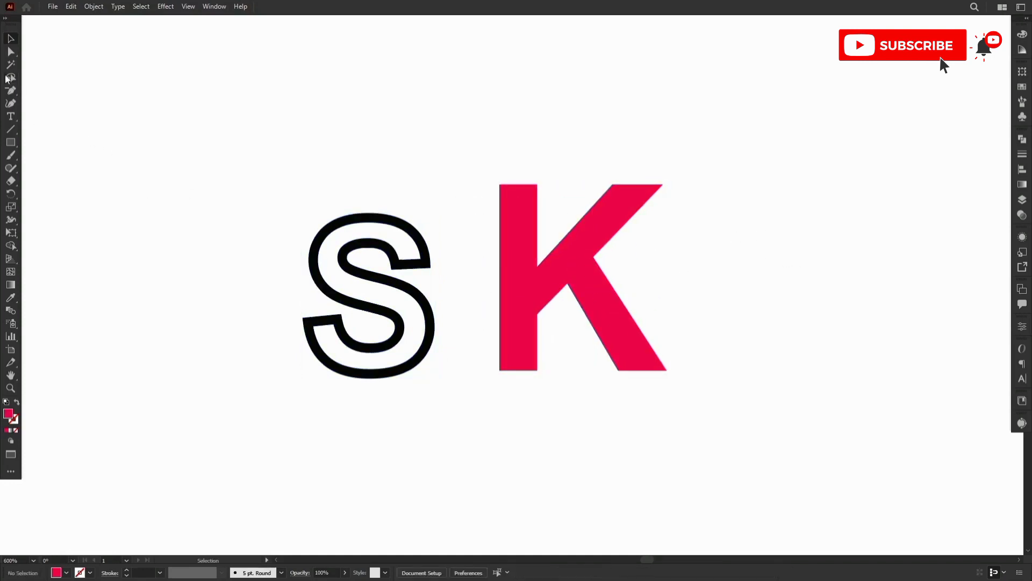
Draw a 45° line about 0.17 in wide and high across the K where its lower leg meets the diagonal arm
{"action": "left_click_drag", "start_coordinate": [10, 130], "coordinate": [56, 134]}
{"action": "left_click_drag", "start_coordinate": [369, 296], "coordinate": [609, 245]}
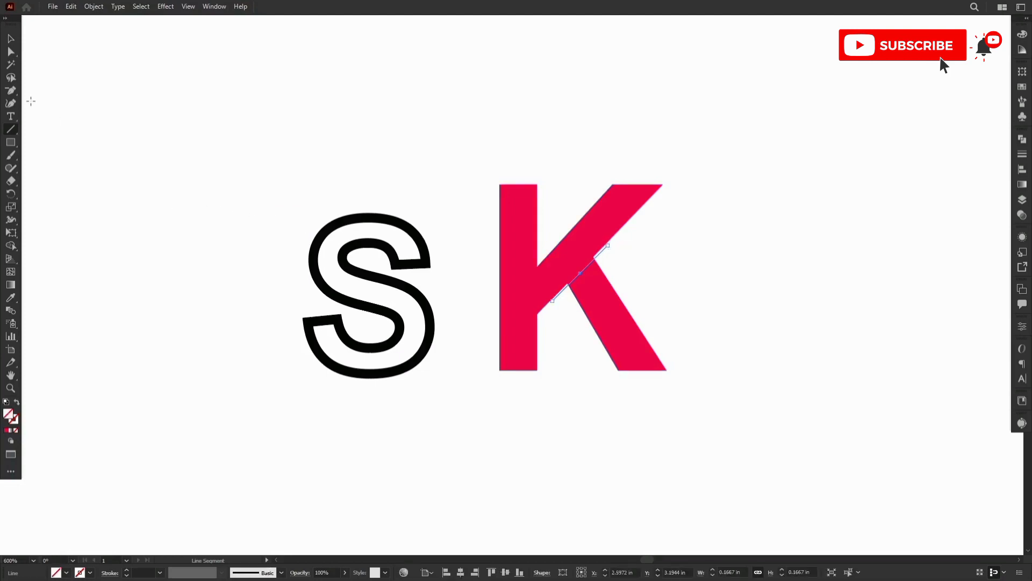
{"action": "left_click", "coordinate": [10, 39]}
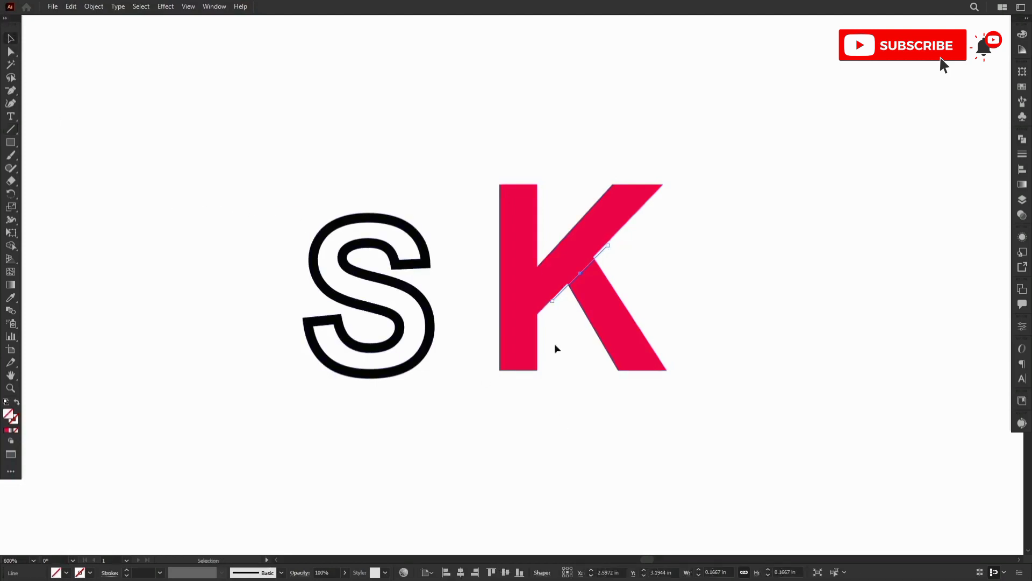
{"action": "scroll", "coordinate": [593, 269], "scroll_direction": "up", "scroll_amount": 3}
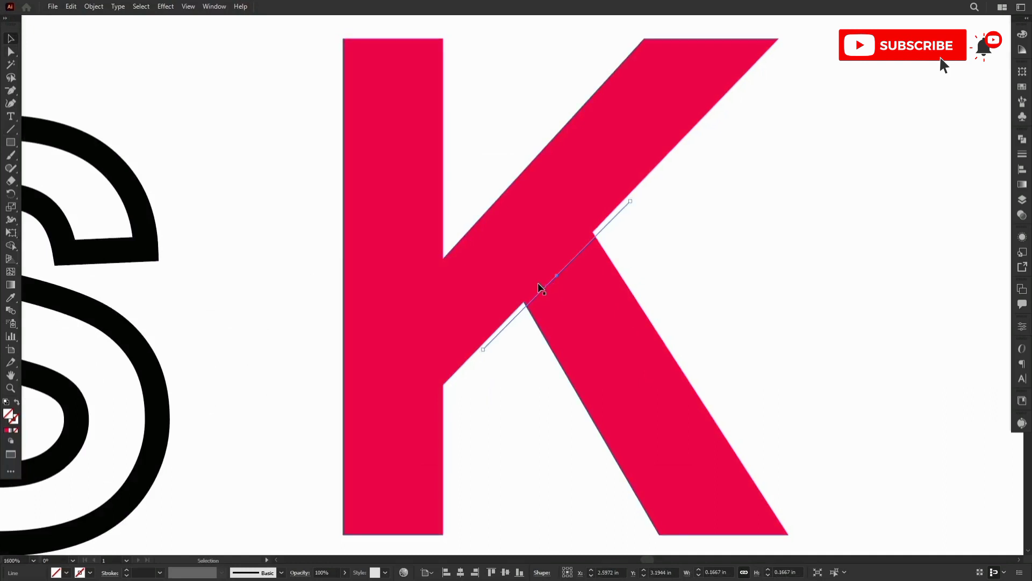
{"action": "left_click", "coordinate": [554, 280]}
{"action": "left_click_drag", "start_coordinate": [555, 275], "coordinate": [556, 279]}
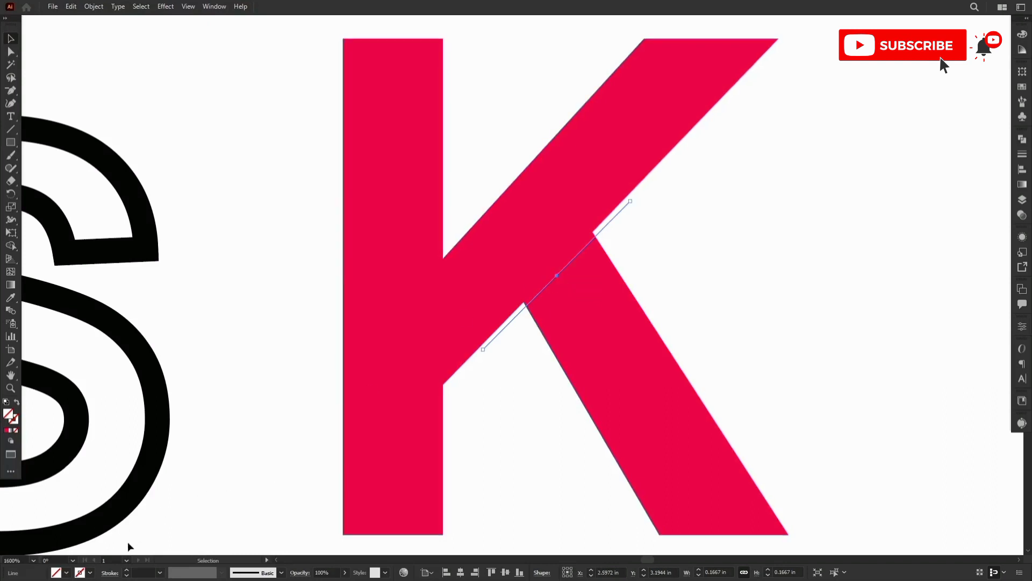
Give the diagonal line across the K a black stroke with a weight of 0.25 pt
{"action": "left_click", "coordinate": [87, 574]}
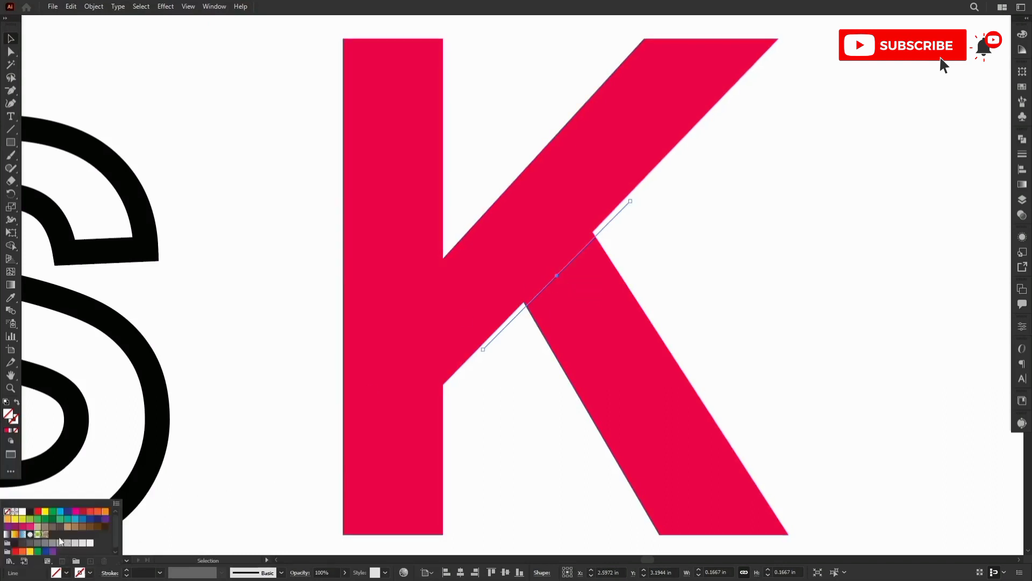
{"action": "left_click", "coordinate": [29, 511]}
{"action": "left_click", "coordinate": [735, 339]}
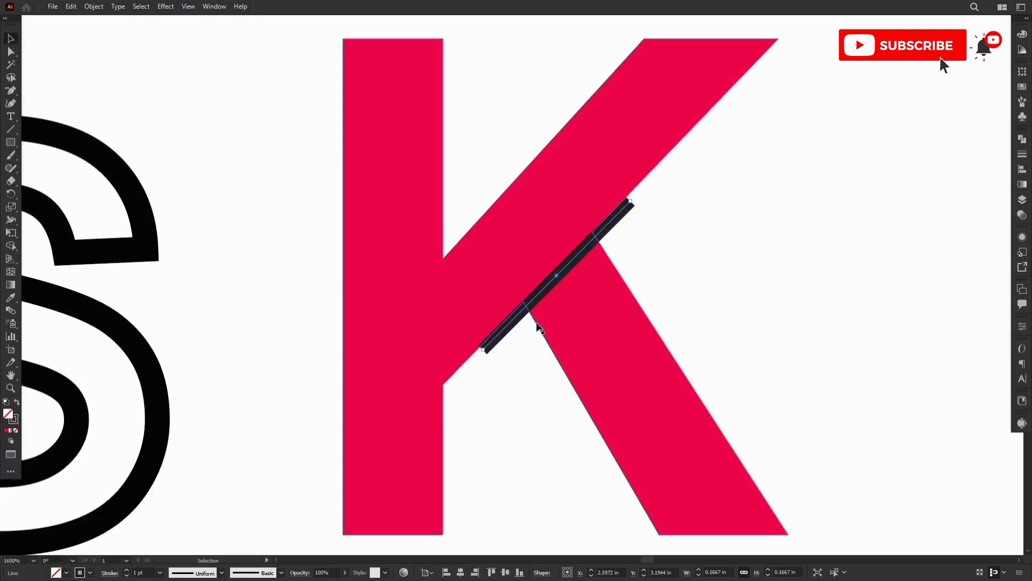
{"action": "left_click", "coordinate": [127, 575]}
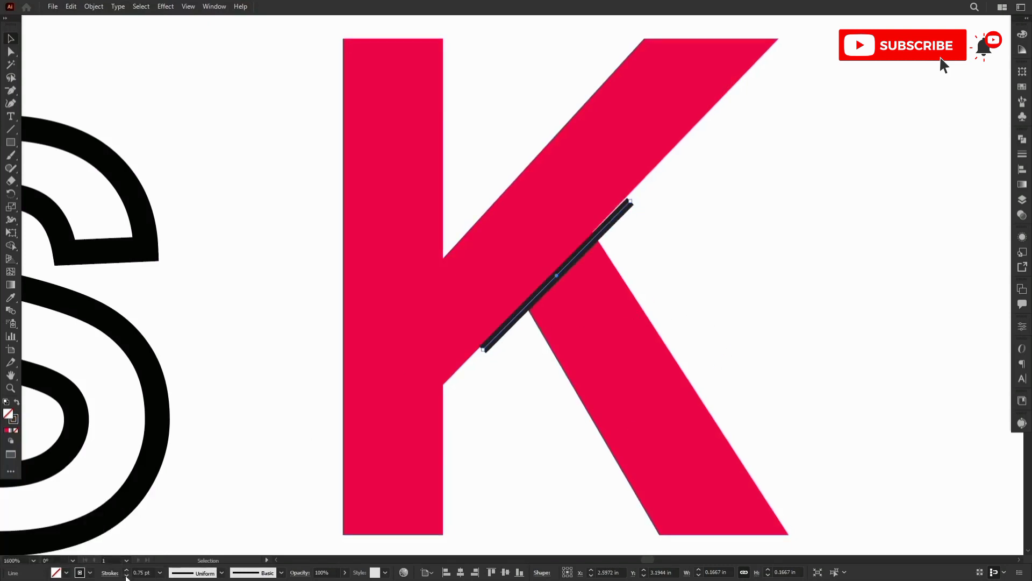
{"action": "left_click", "coordinate": [127, 575]}
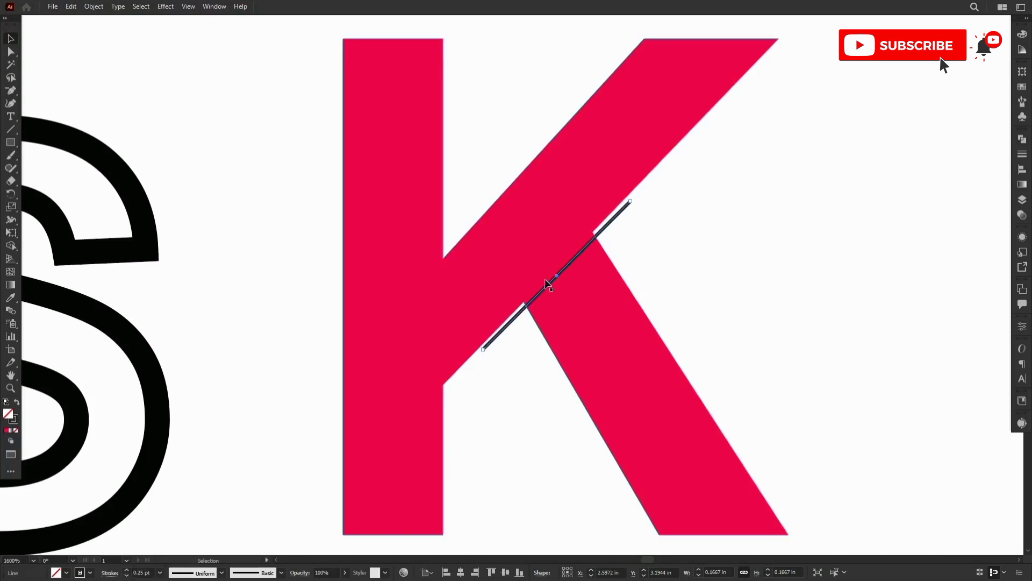
{"action": "mouse_move", "coordinate": [556, 275]}
{"action": "left_mouse_down"}
{"action": "mouse_move", "coordinate": [572, 289]}
{"action": "mouse_move", "coordinate": [544, 266]}
{"action": "mouse_move", "coordinate": [556, 275]}
{"action": "left_mouse_up"}
{"action": "key", "text": "Left"}
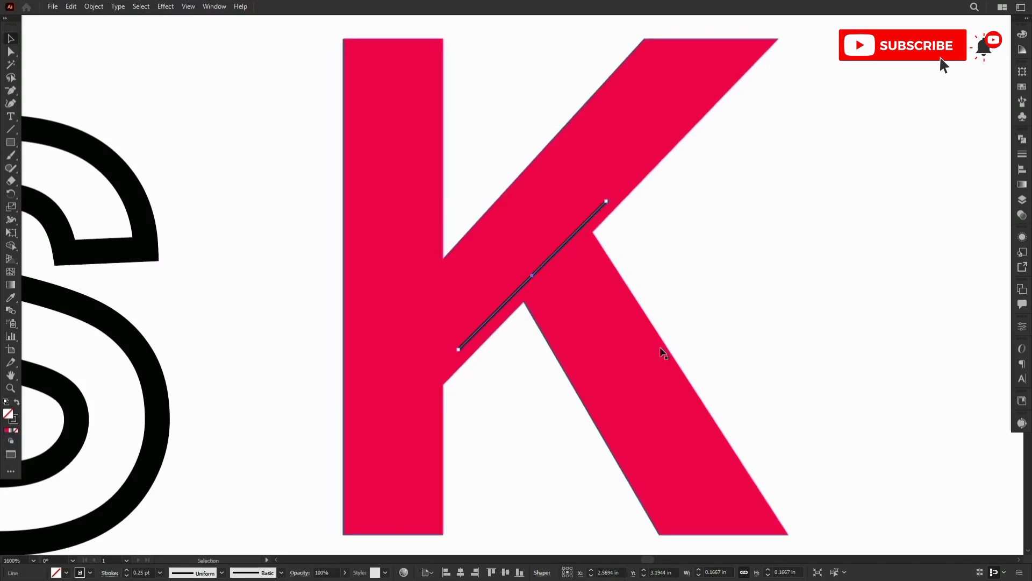
{"action": "key", "text": "Down"}
{"action": "key", "text": "Right"}
{"action": "key", "text": "Up"}
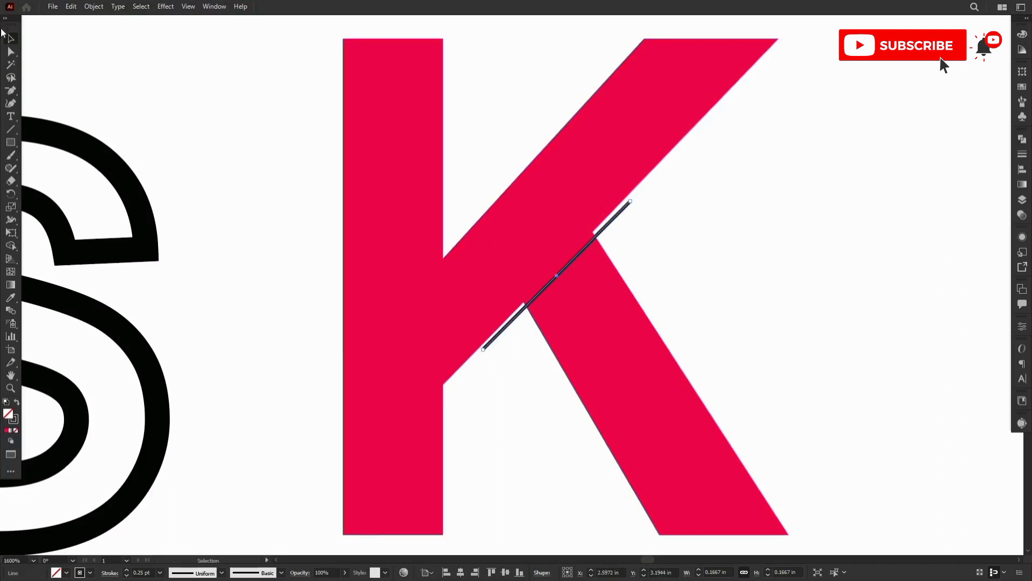
Select the K together with the diagonal line and split the letter with the Pathfinder Divide operation
{"action": "left_click", "coordinate": [689, 190]}
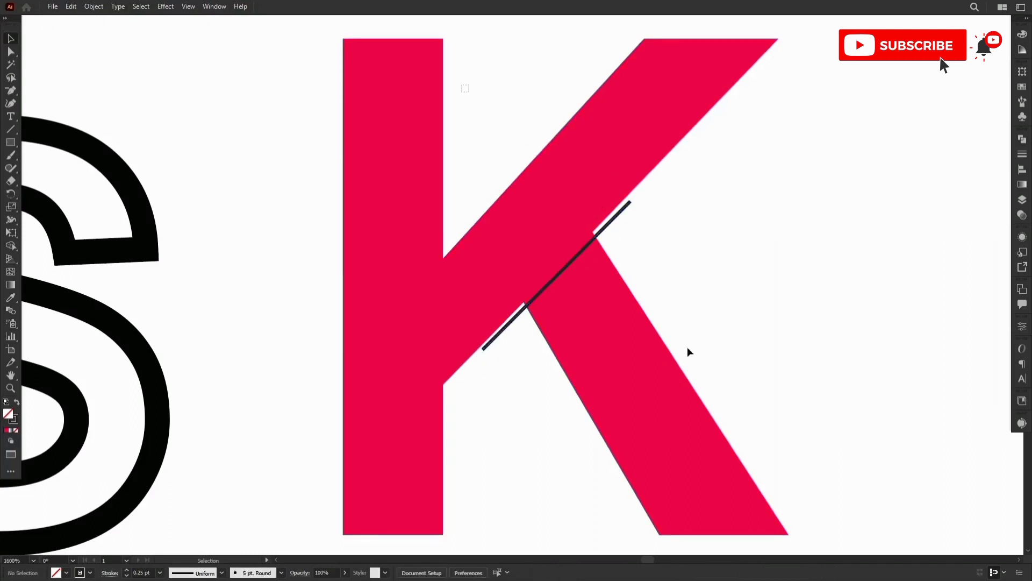
{"action": "left_click_drag", "start_coordinate": [689, 351], "coordinate": [872, 389]}
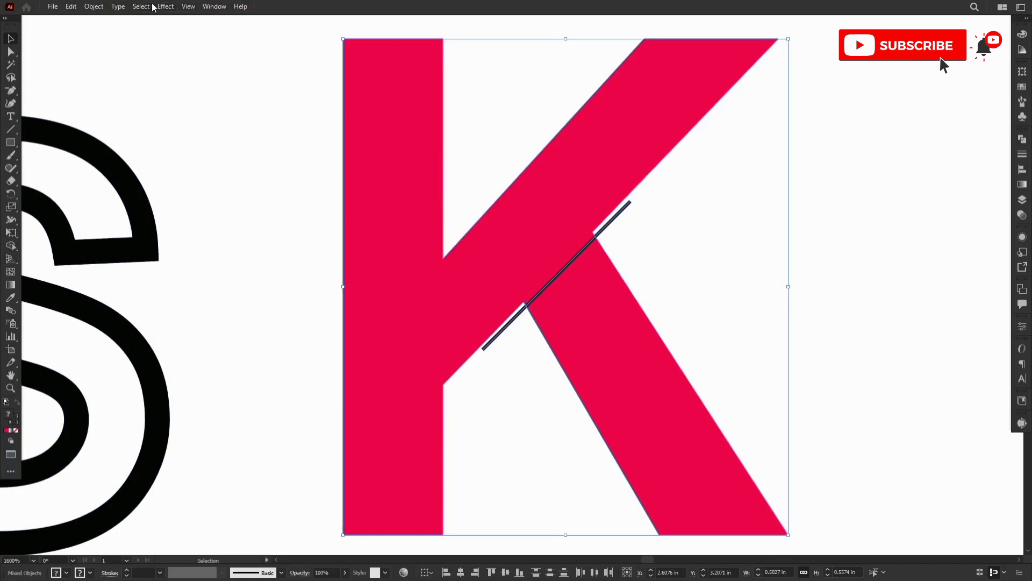
{"action": "left_click", "coordinate": [215, 6]}
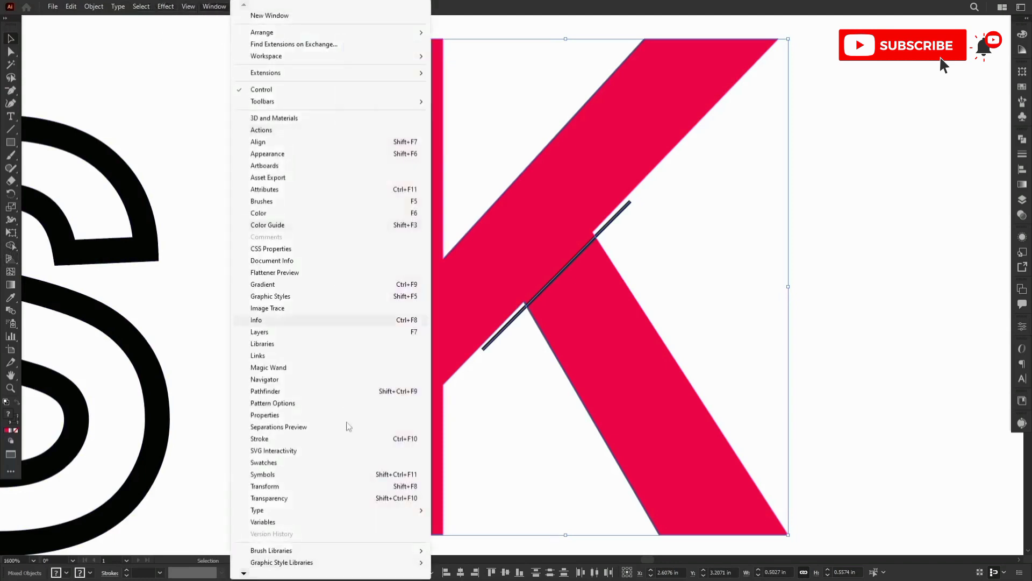
{"action": "left_click", "coordinate": [314, 392]}
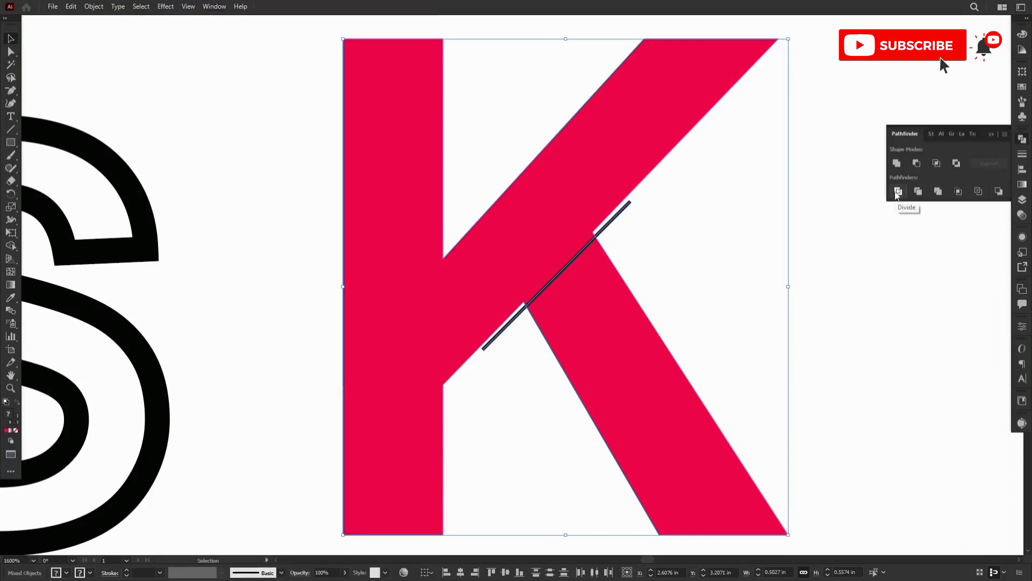
{"action": "left_click", "coordinate": [898, 191]}
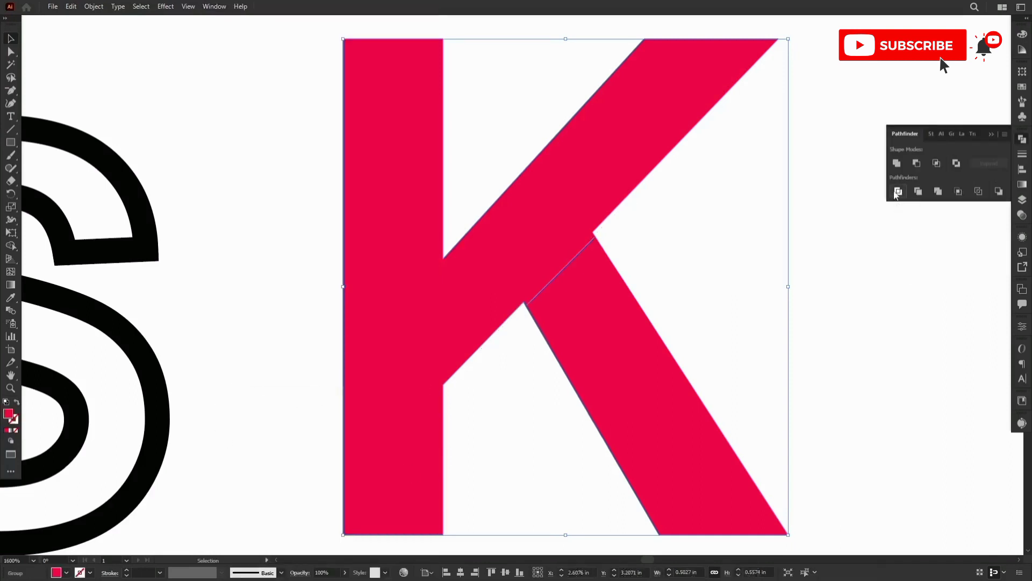
Ungroup the divided K so its lower leg is a separate piece
{"action": "left_click", "coordinate": [874, 311]}
{"action": "left_click", "coordinate": [559, 312]}
{"action": "scroll", "coordinate": [554, 311], "scroll_direction": "down", "scroll_amount": 3}
{"action": "right_click", "coordinate": [554, 305]}
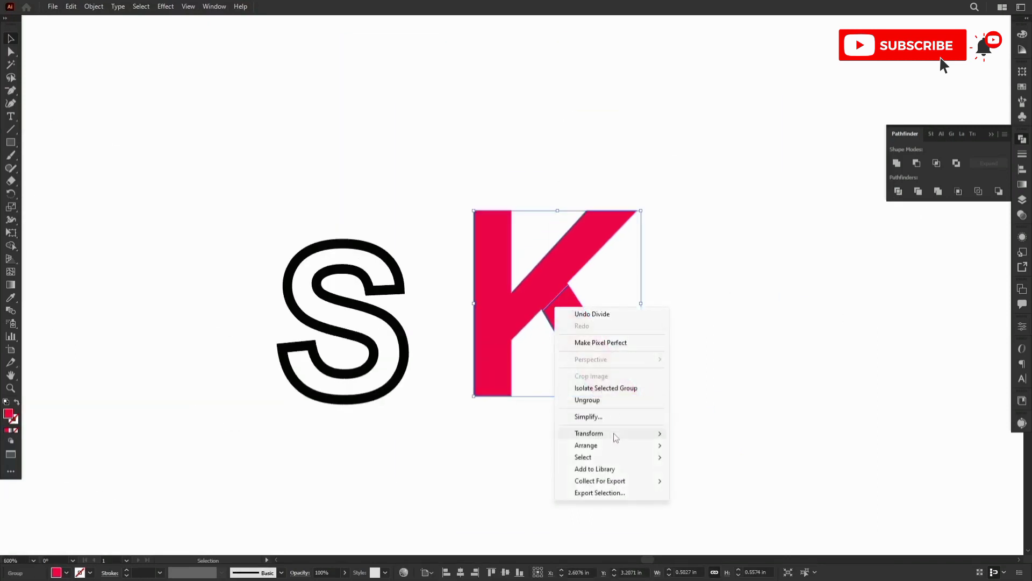
{"action": "left_click", "coordinate": [628, 400]}
{"action": "left_click", "coordinate": [630, 402]}
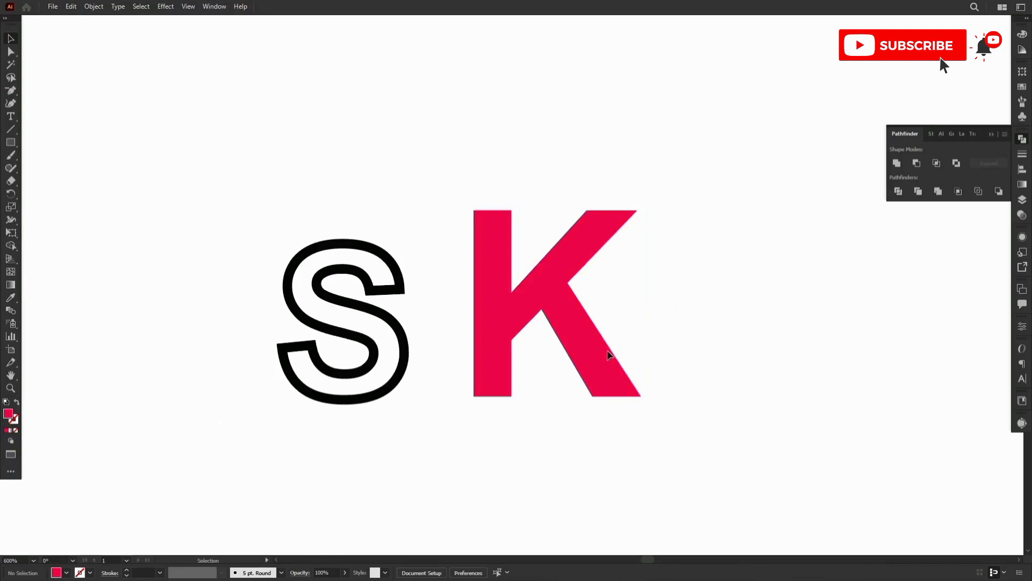
Move the K's lower leg slightly down and right to open a narrow gap below the diagonal arm
{"action": "left_click", "coordinate": [577, 328]}
{"action": "left_click_drag", "start_coordinate": [578, 329], "coordinate": [583, 332]}
{"action": "scroll", "coordinate": [537, 295], "scroll_direction": "up", "scroll_amount": 3}
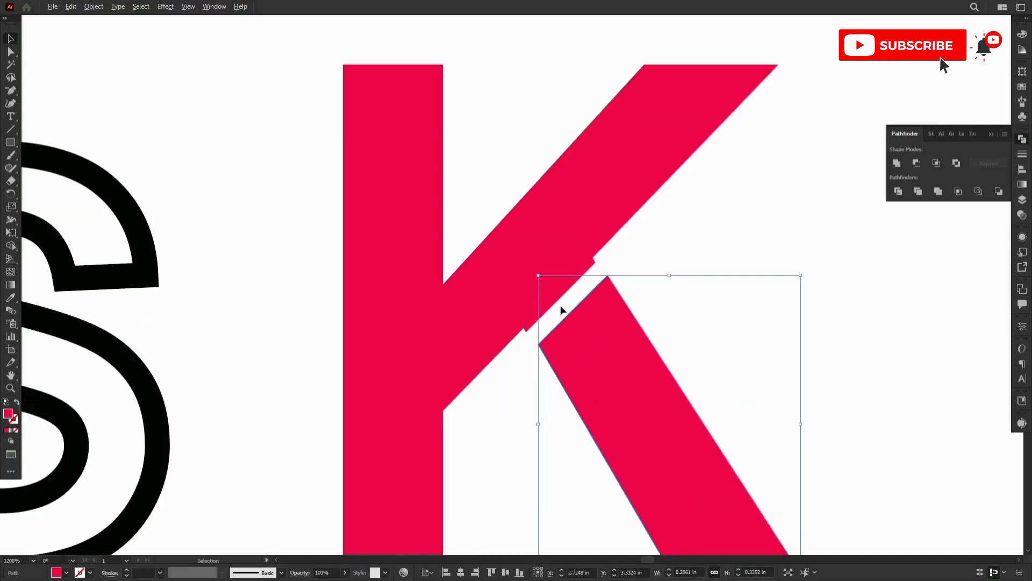
Delete the two protruding anchor points on the underside of the K's diagonal arm to straighten the cut edge
{"action": "left_click", "coordinate": [506, 308]}
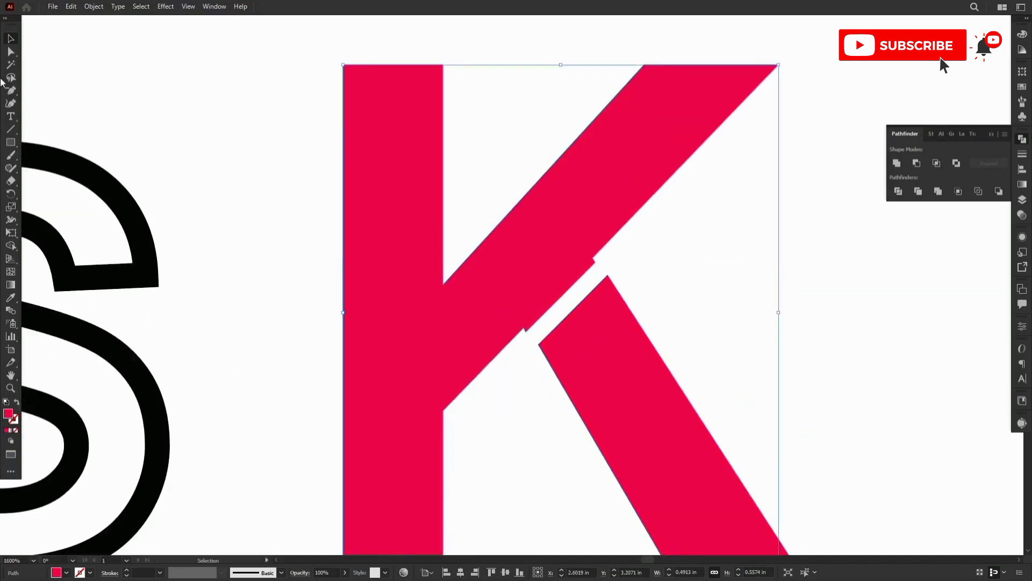
{"action": "left_click_drag", "start_coordinate": [11, 92], "coordinate": [82, 118]}
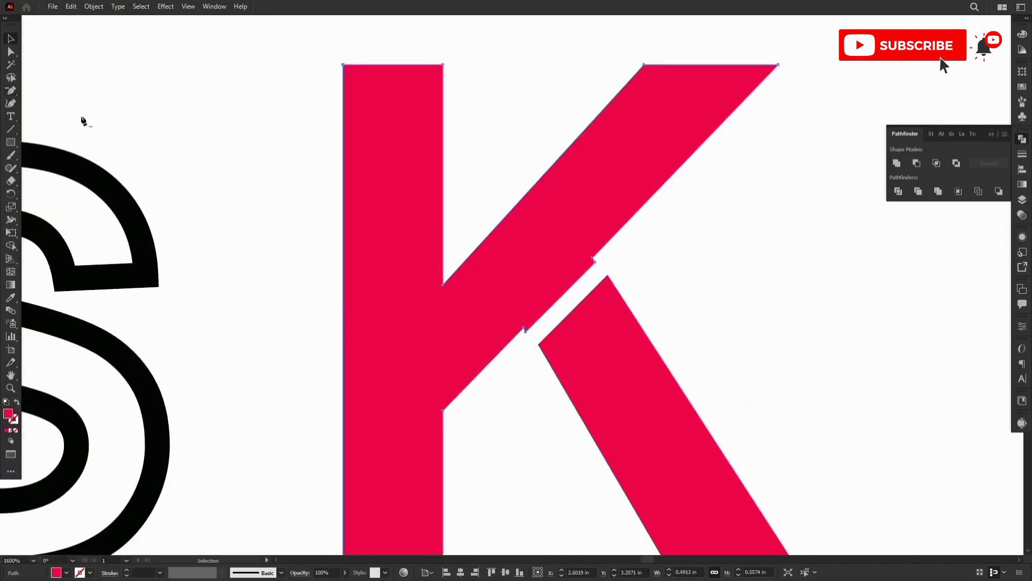
{"action": "scroll", "coordinate": [597, 271], "scroll_direction": "up", "scroll_amount": 3}
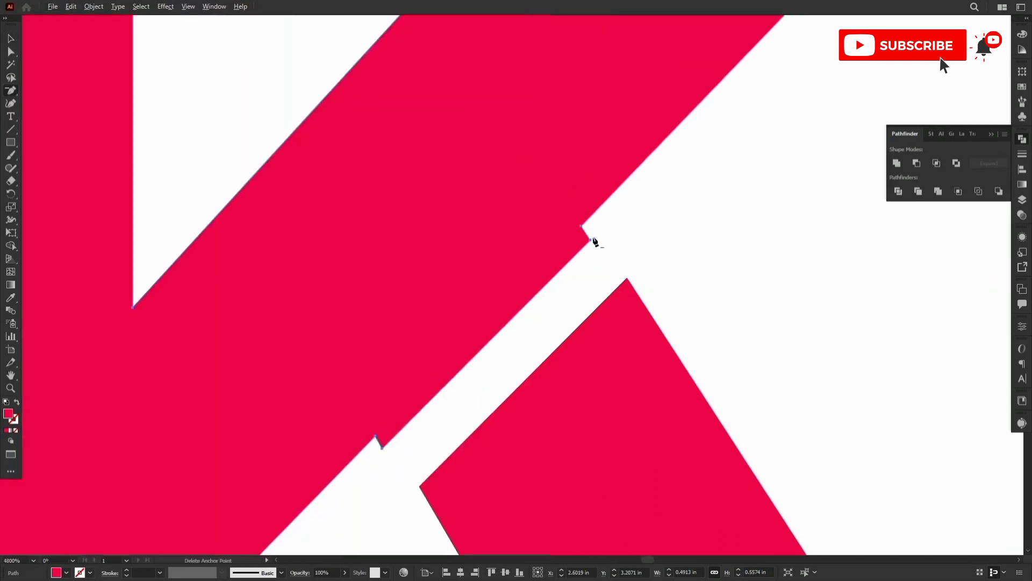
{"action": "left_click", "coordinate": [590, 239]}
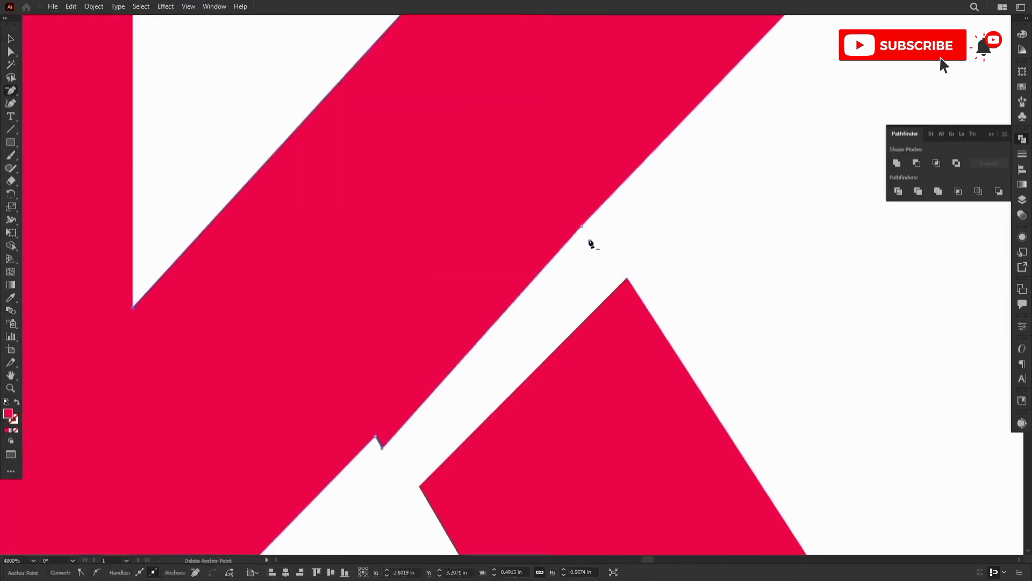
{"action": "left_click", "coordinate": [382, 448]}
{"action": "scroll", "coordinate": [402, 445], "scroll_direction": "down", "scroll_amount": 3}
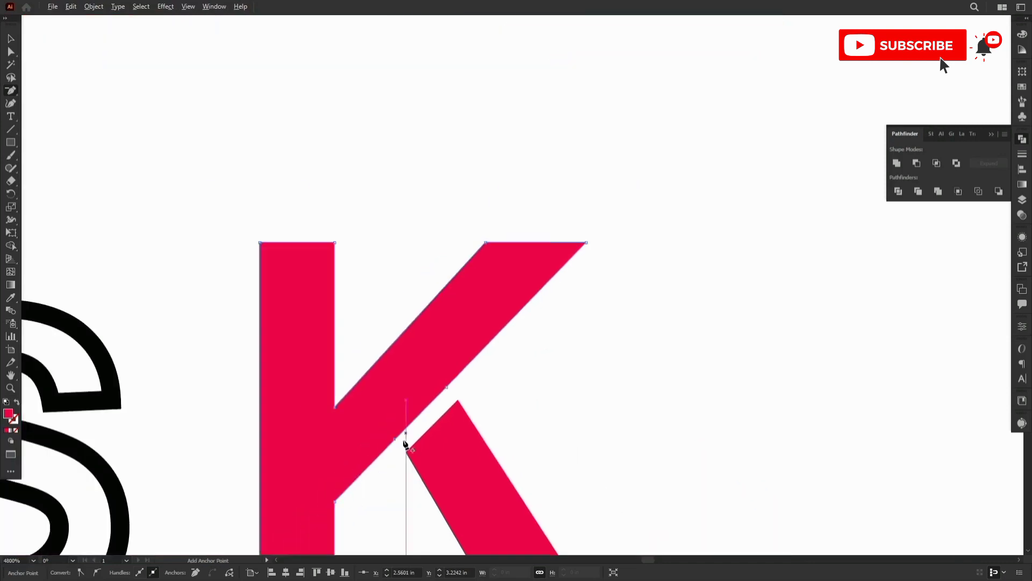
{"action": "left_click", "coordinate": [11, 38]}
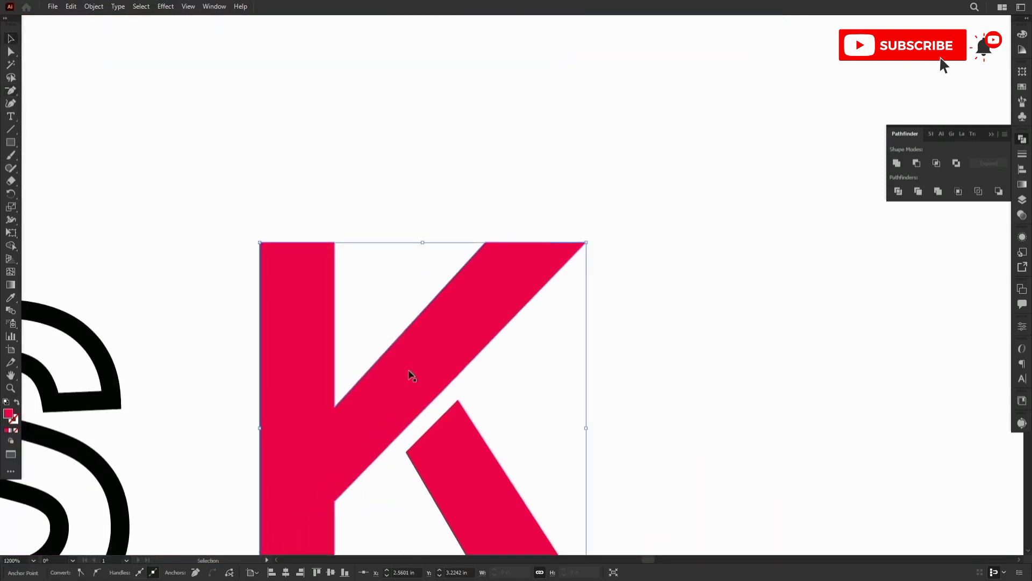
Move the K's lower leg up and to the right along the diagonal arm, keeping a narrow gap between them
{"action": "left_click_drag", "start_coordinate": [408, 370], "coordinate": [554, 258]}
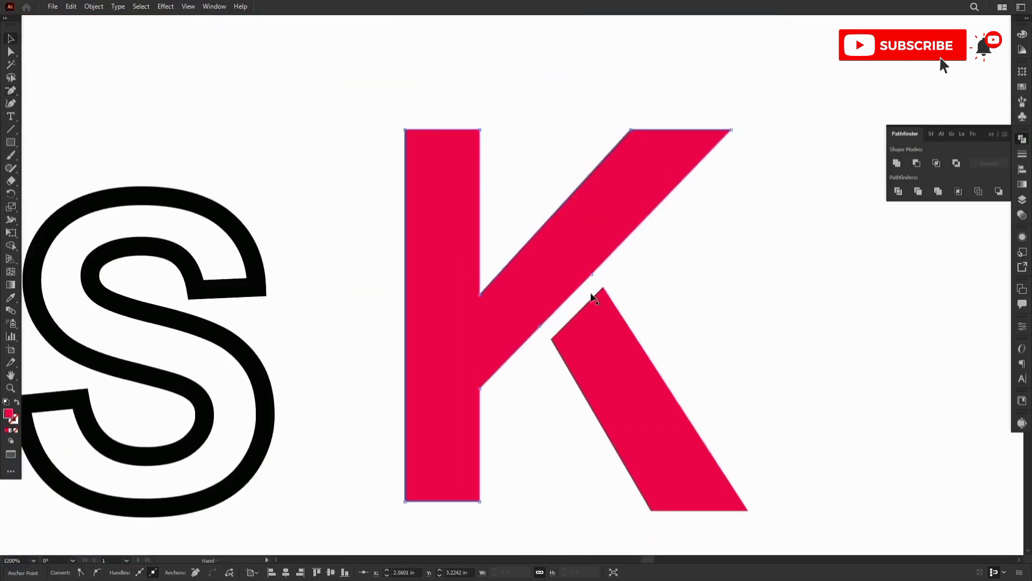
{"action": "left_click", "coordinate": [659, 408]}
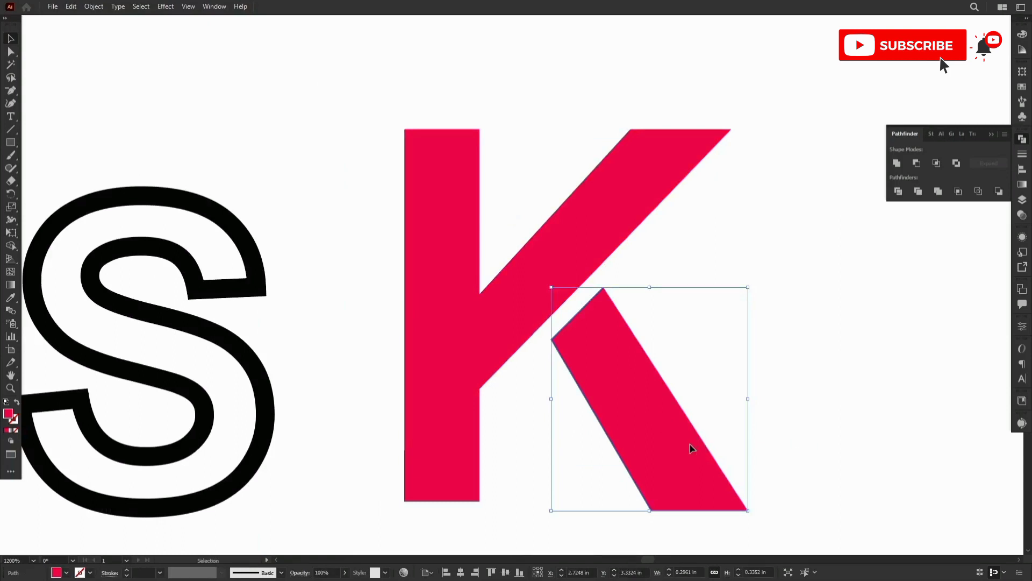
{"action": "left_click_drag", "start_coordinate": [689, 444], "coordinate": [715, 403]}
{"action": "left_click", "coordinate": [809, 439]}
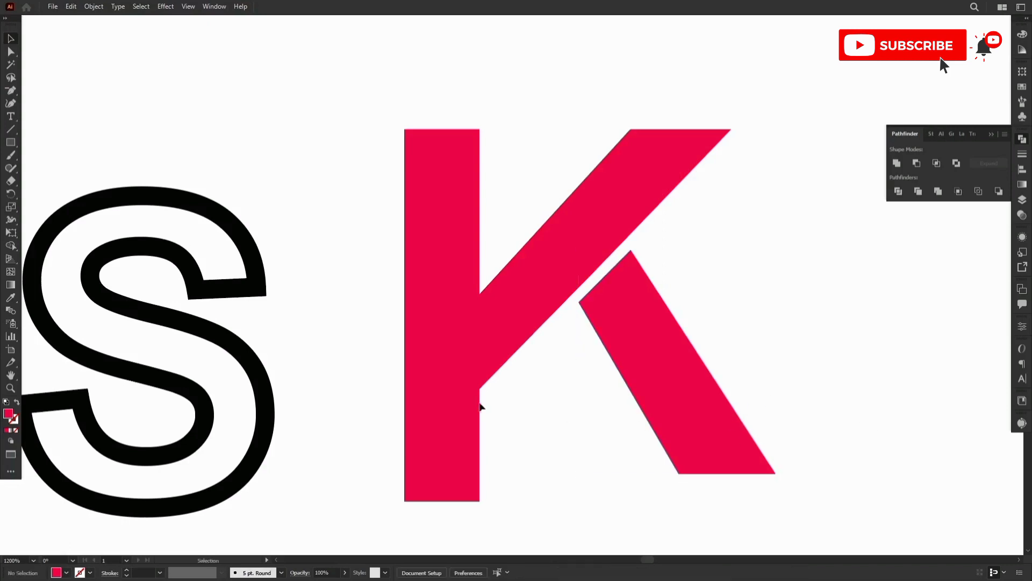
Bring the black S outline to the front and place it over the K's stem, with its right edge near the lower leg
{"action": "scroll", "coordinate": [480, 407], "scroll_direction": "down", "scroll_amount": 2}
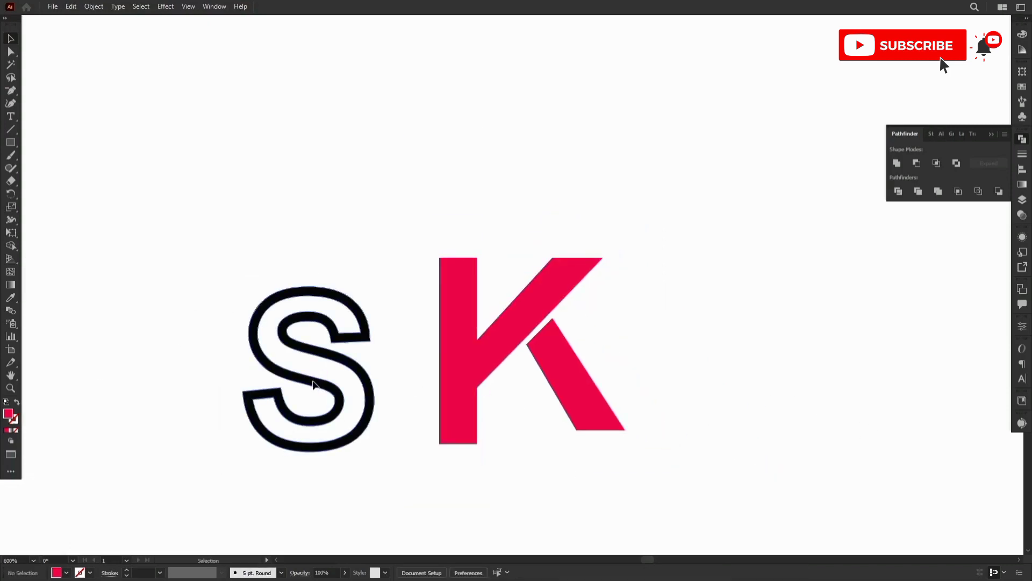
{"action": "left_click_drag", "start_coordinate": [325, 385], "coordinate": [392, 371]}
{"action": "right_click", "coordinate": [391, 371]}
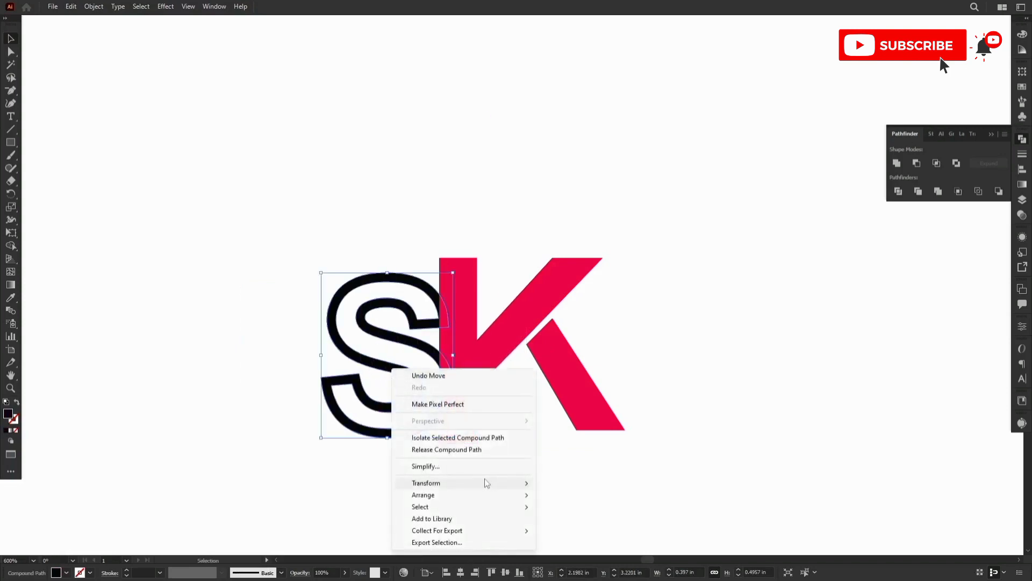
{"action": "mouse_move", "coordinate": [478, 497]}
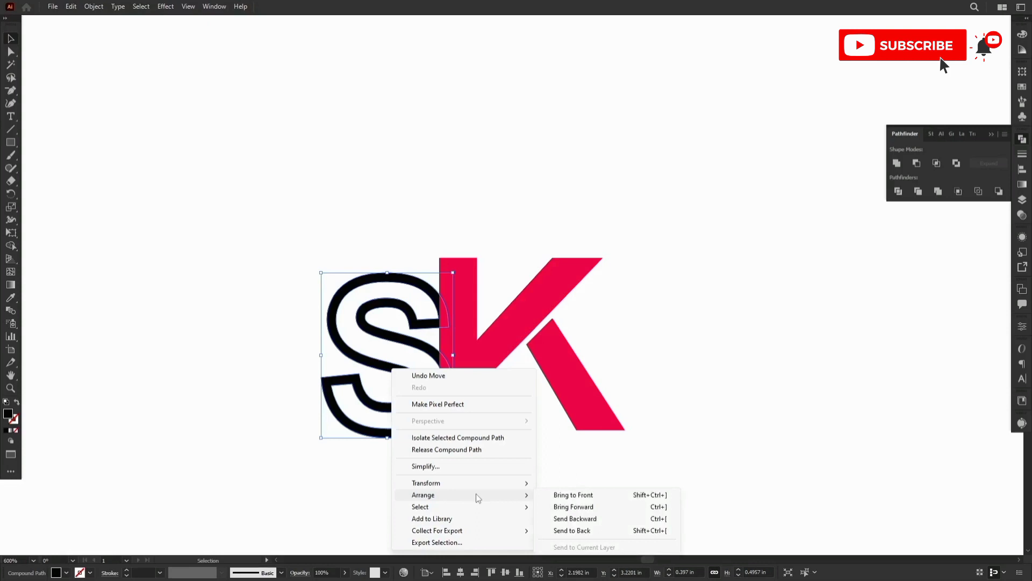
{"action": "left_click", "coordinate": [567, 496]}
{"action": "left_click_drag", "start_coordinate": [454, 369], "coordinate": [508, 352]}
{"action": "left_click", "coordinate": [812, 368]}
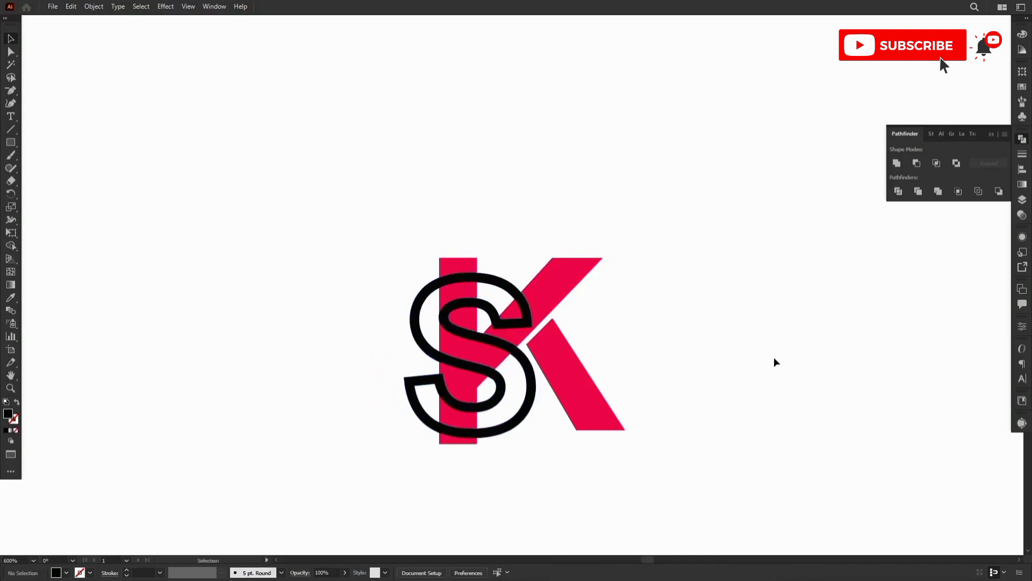
Change the fill of the S outline to the dark navy blue swatch
{"action": "left_click", "coordinate": [425, 291]}
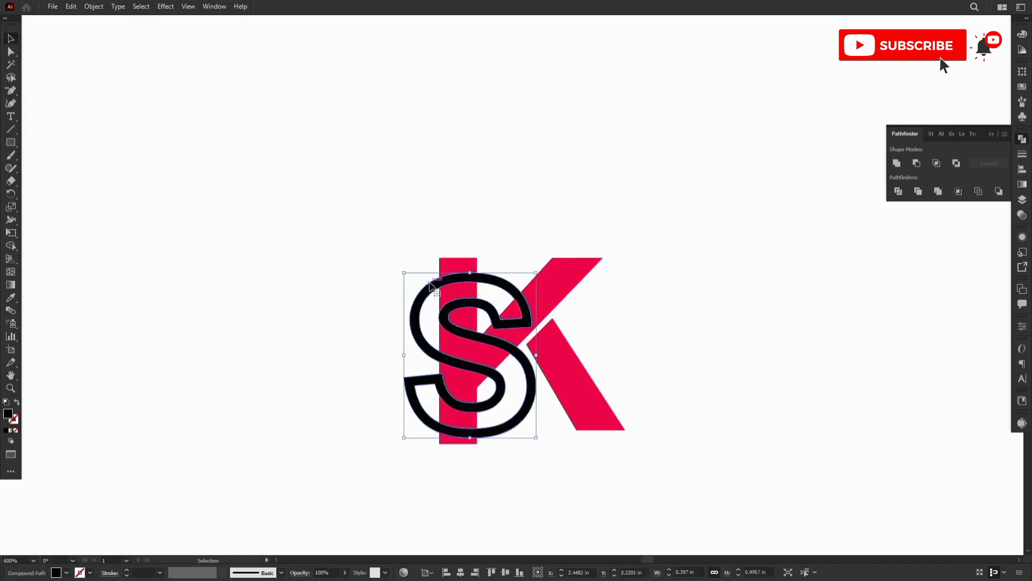
{"action": "left_click", "coordinate": [66, 573]}
{"action": "left_click", "coordinate": [60, 513]}
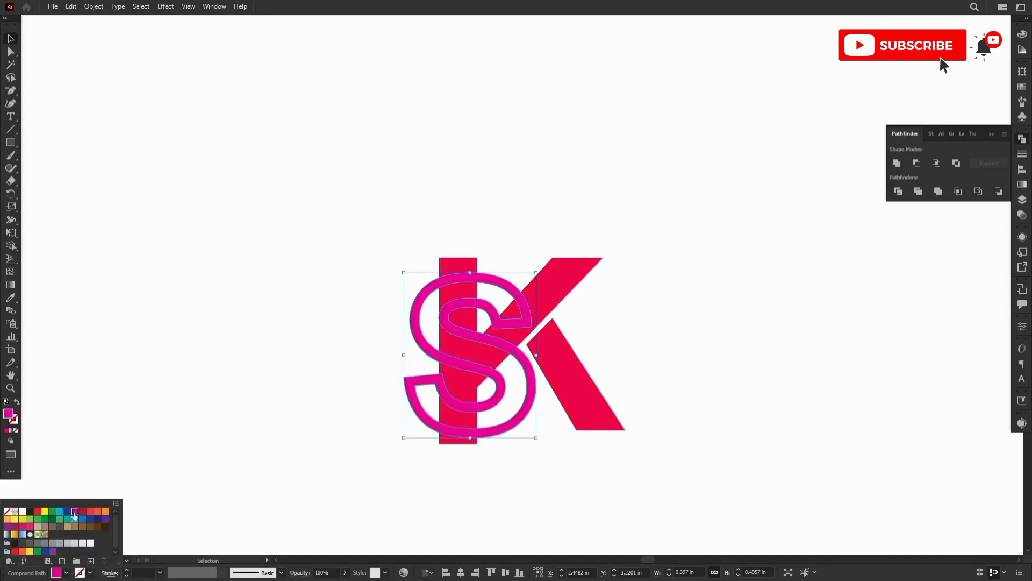
{"action": "left_click", "coordinate": [76, 513]}
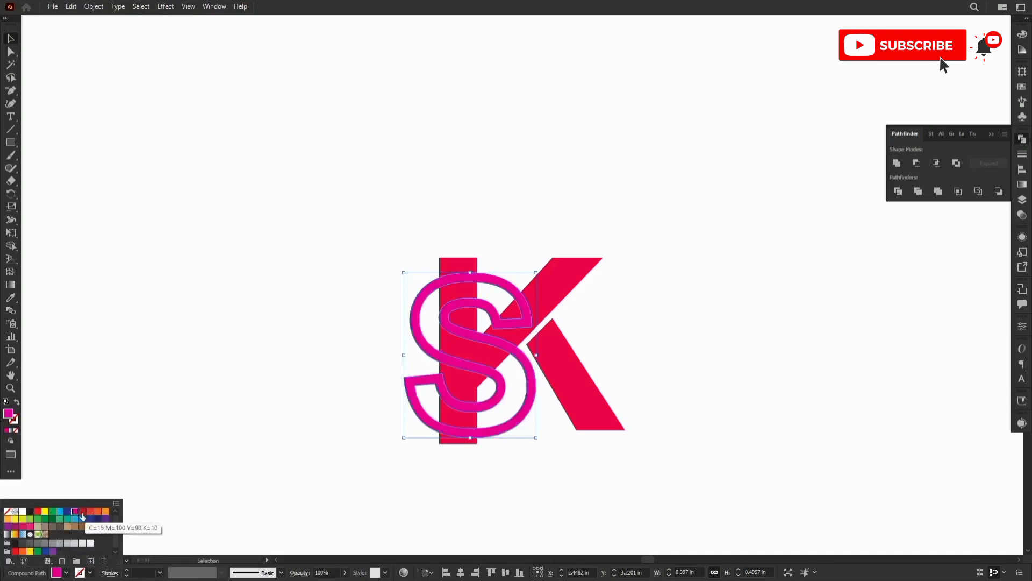
{"action": "left_click", "coordinate": [90, 519]}
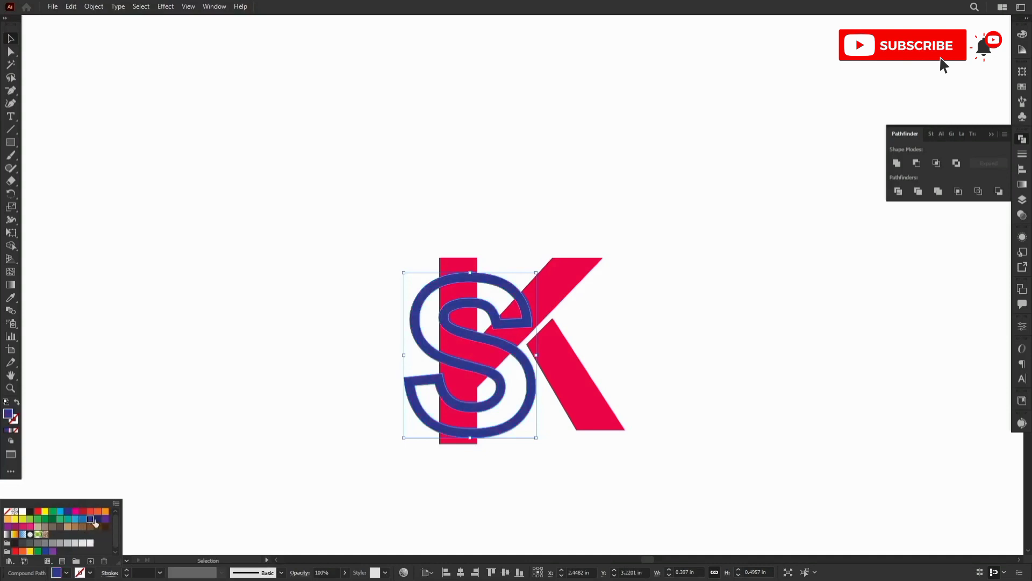
{"action": "left_click", "coordinate": [97, 520]}
{"action": "left_click", "coordinate": [257, 273]}
{"action": "left_click", "coordinate": [257, 272]}
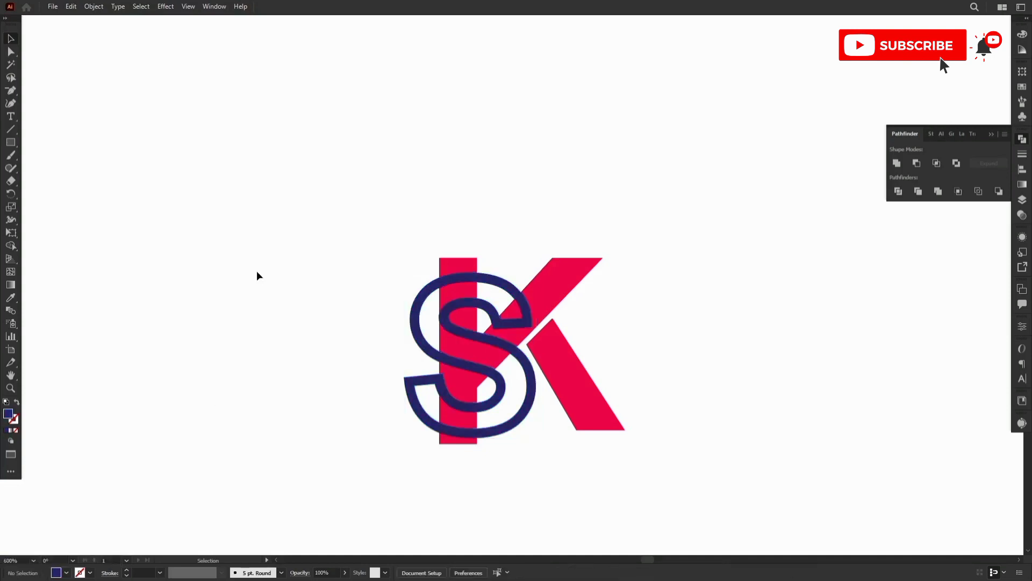
Try magenta, light grey and C=0 M=0 Y=0 K=5 fills on the S outline
{"action": "left_click", "coordinate": [473, 366]}
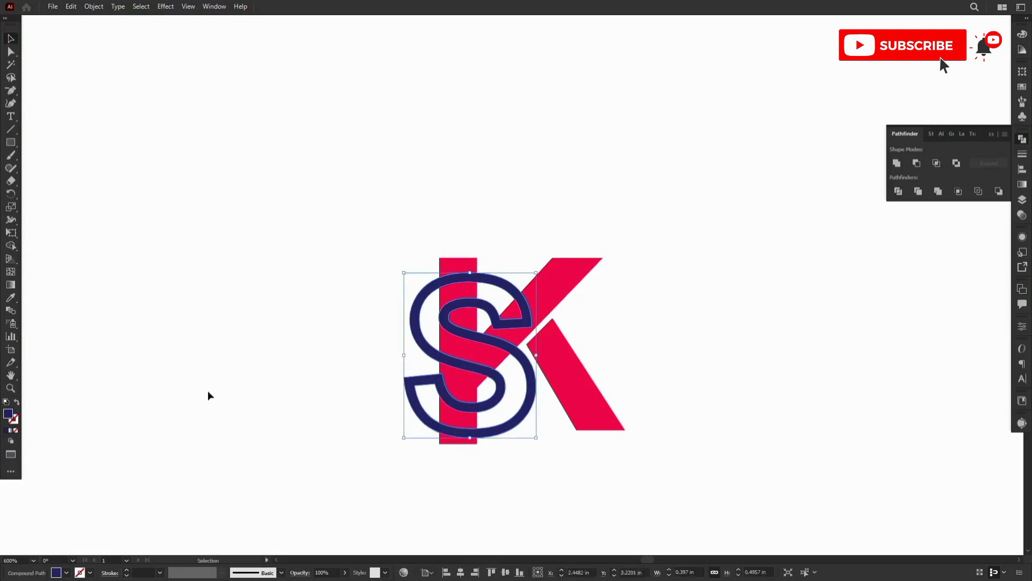
{"action": "left_click", "coordinate": [65, 572]}
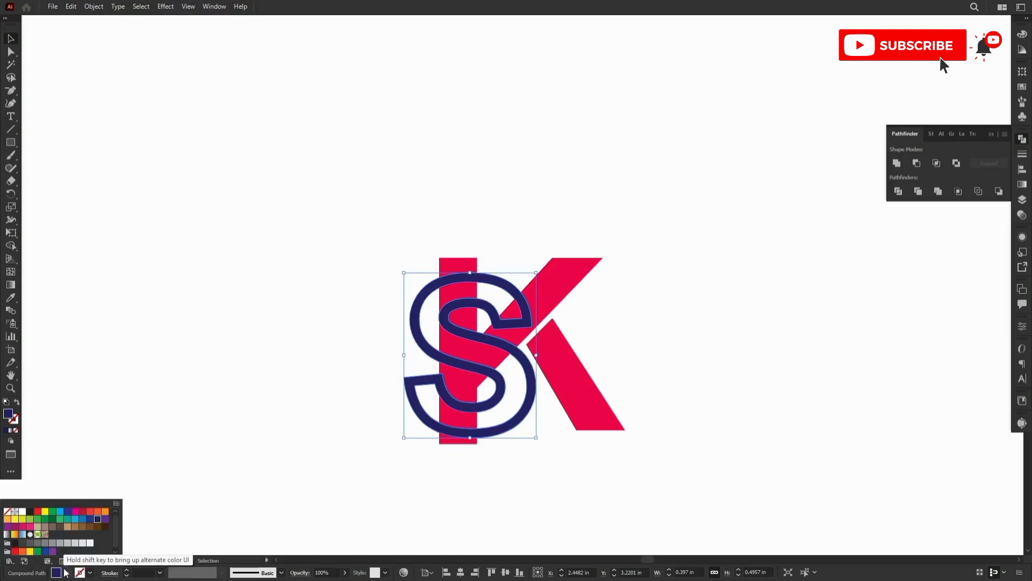
{"action": "left_click", "coordinate": [527, 489]}
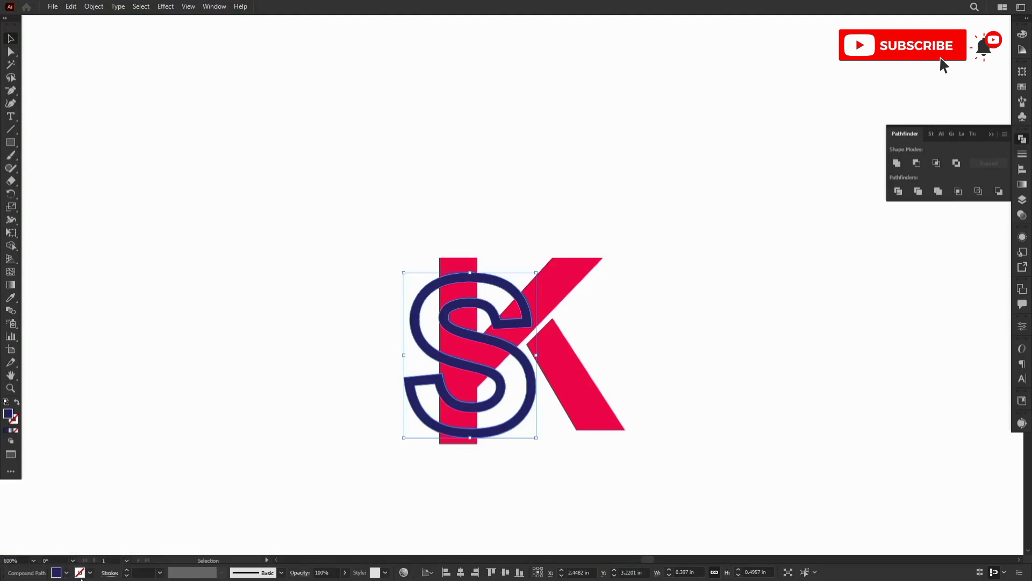
{"action": "left_click", "coordinate": [67, 573]}
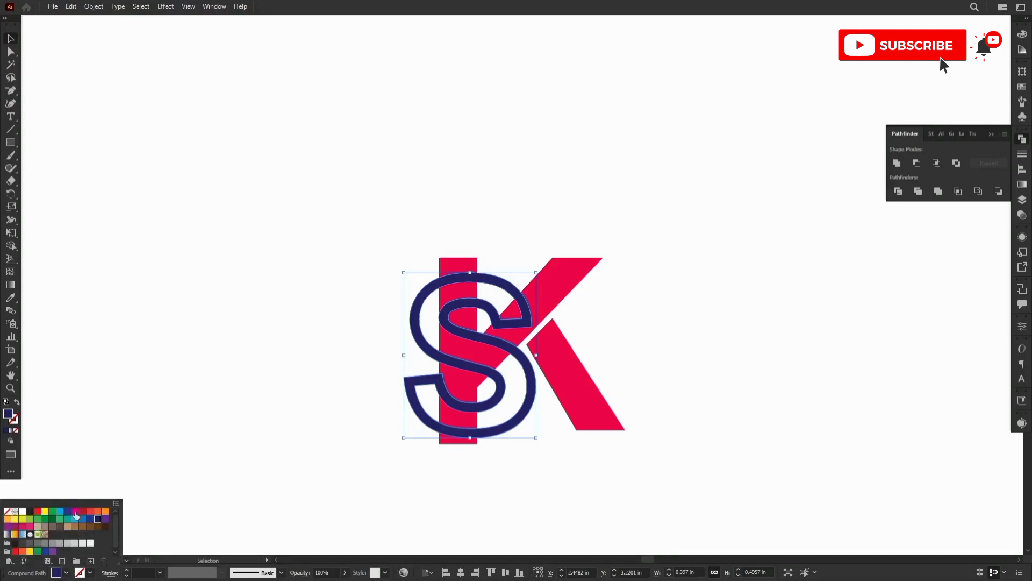
{"action": "left_click", "coordinate": [76, 515]}
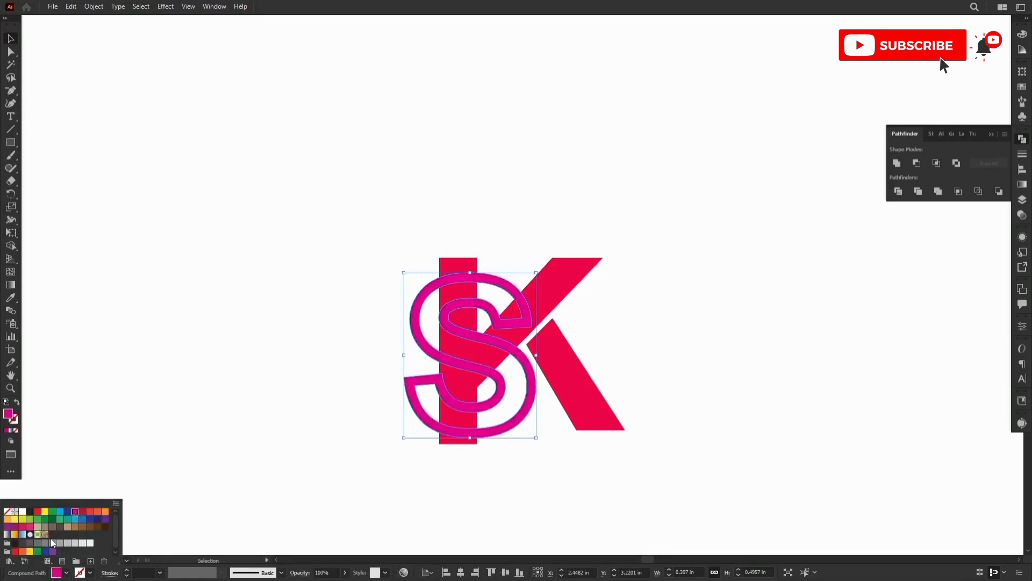
{"action": "left_click", "coordinate": [75, 543]}
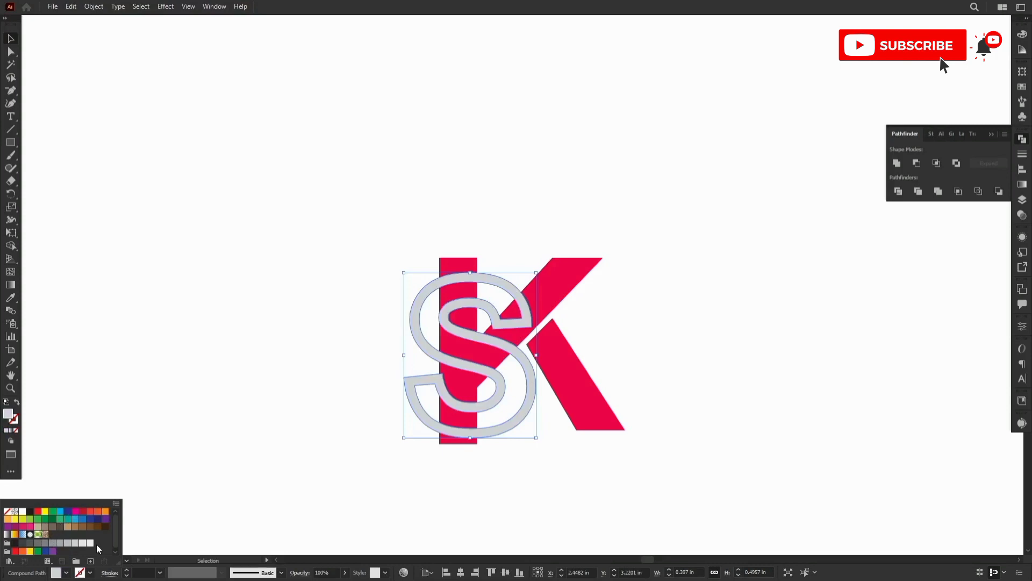
{"action": "left_click", "coordinate": [90, 543]}
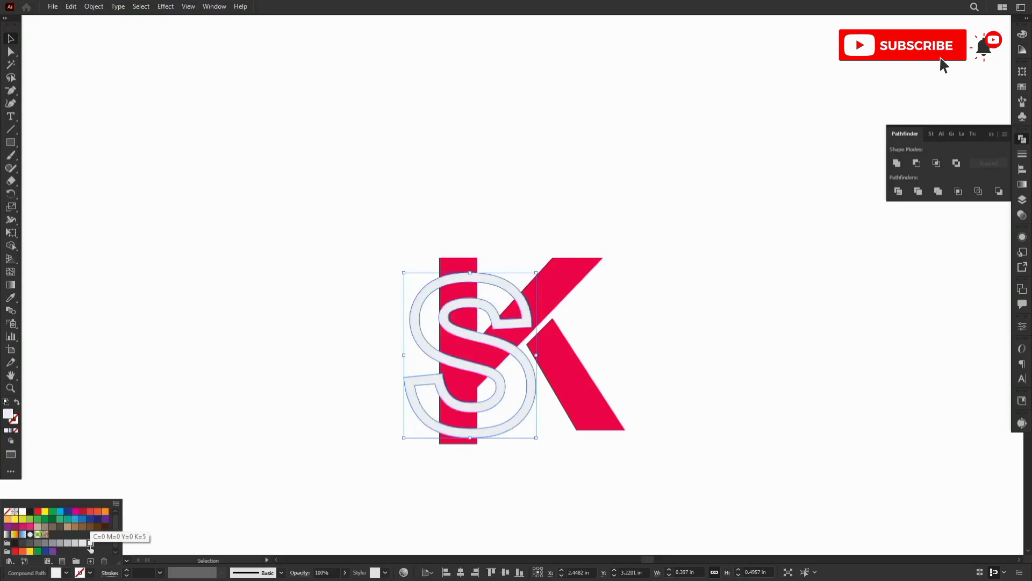
{"action": "left_click", "coordinate": [233, 369]}
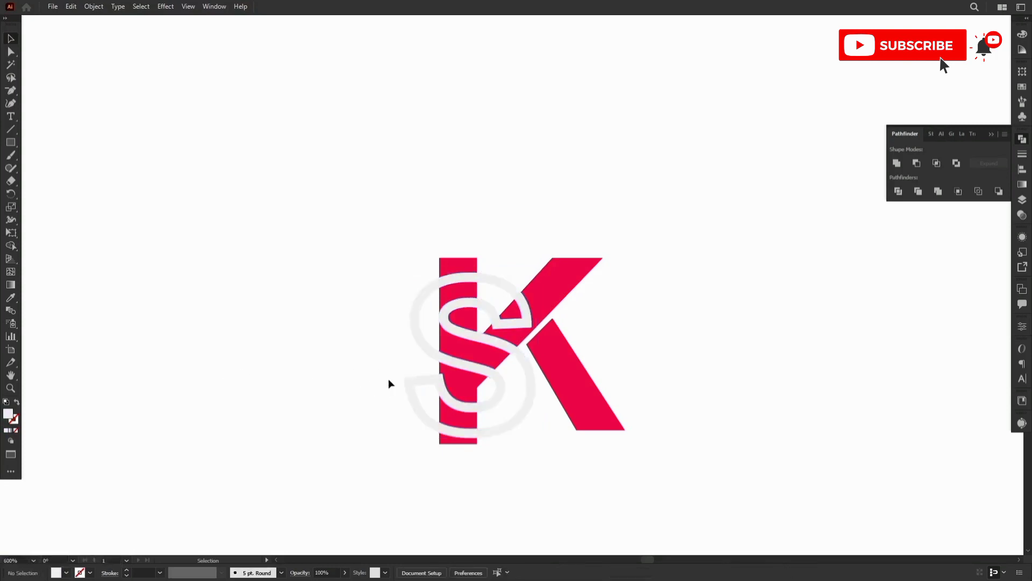
Change the fill of the S outline to the black swatch
{"action": "left_click", "coordinate": [411, 393]}
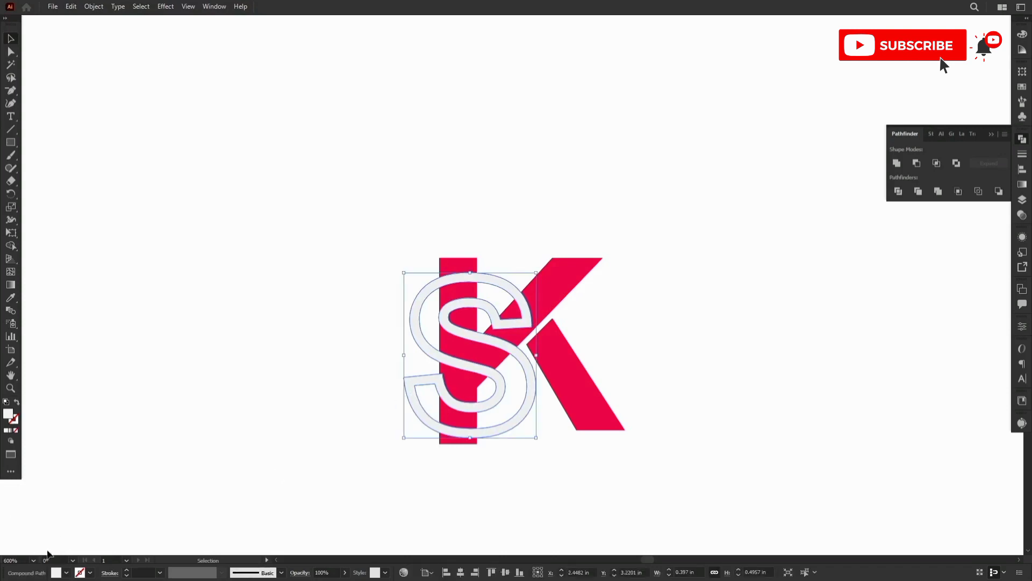
{"action": "left_click", "coordinate": [66, 573]}
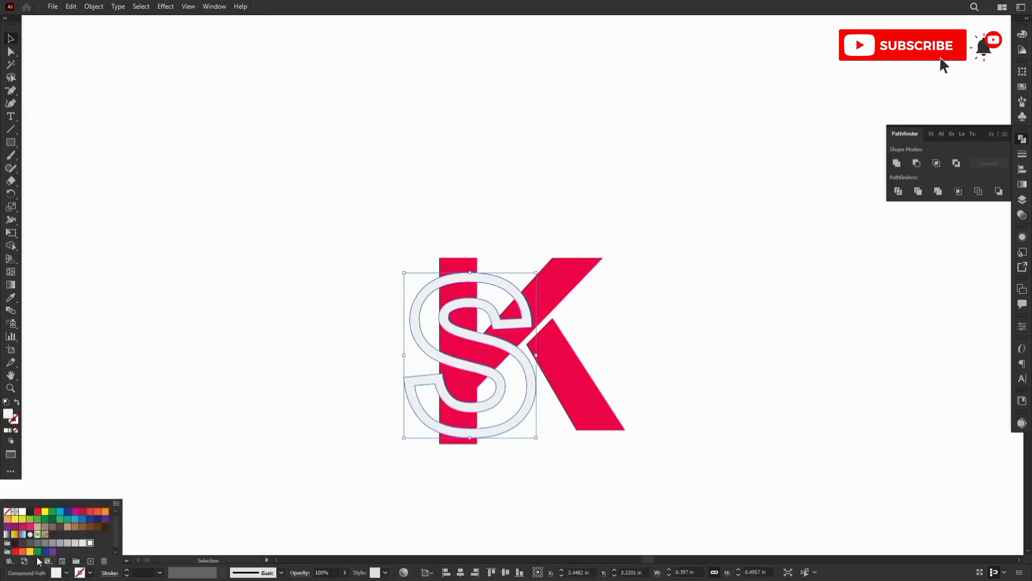
{"action": "left_click", "coordinate": [30, 512]}
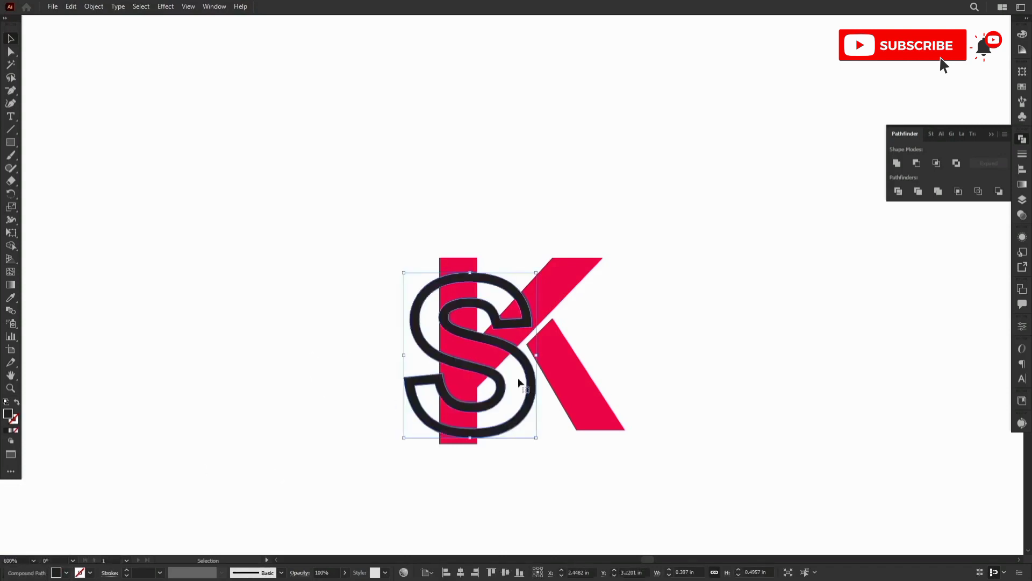
{"action": "left_click", "coordinate": [685, 354]}
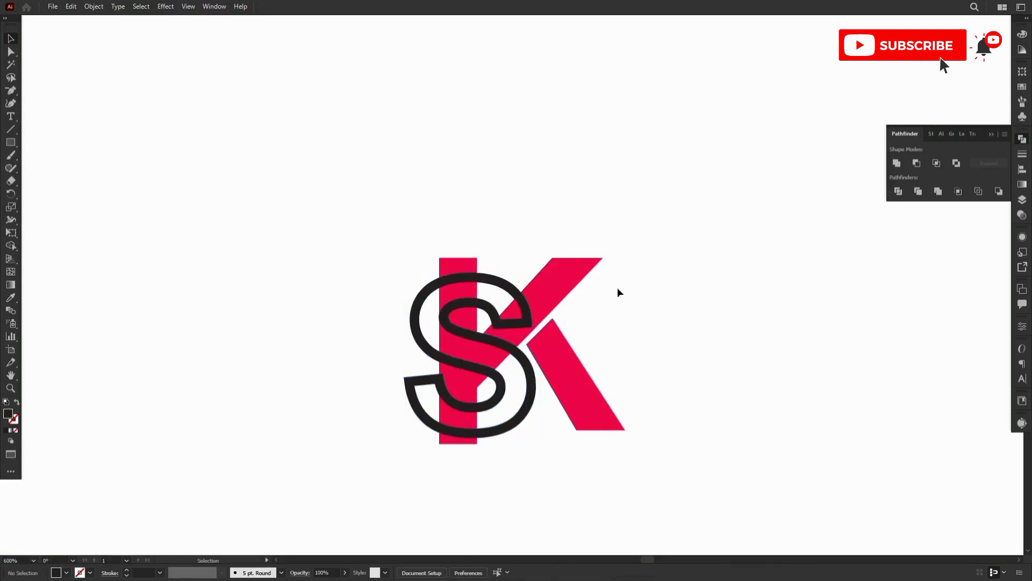
Move the S outline off the K, about 0.51 in to the left and 0.07 in up, into empty space
{"action": "left_click", "coordinate": [458, 280]}
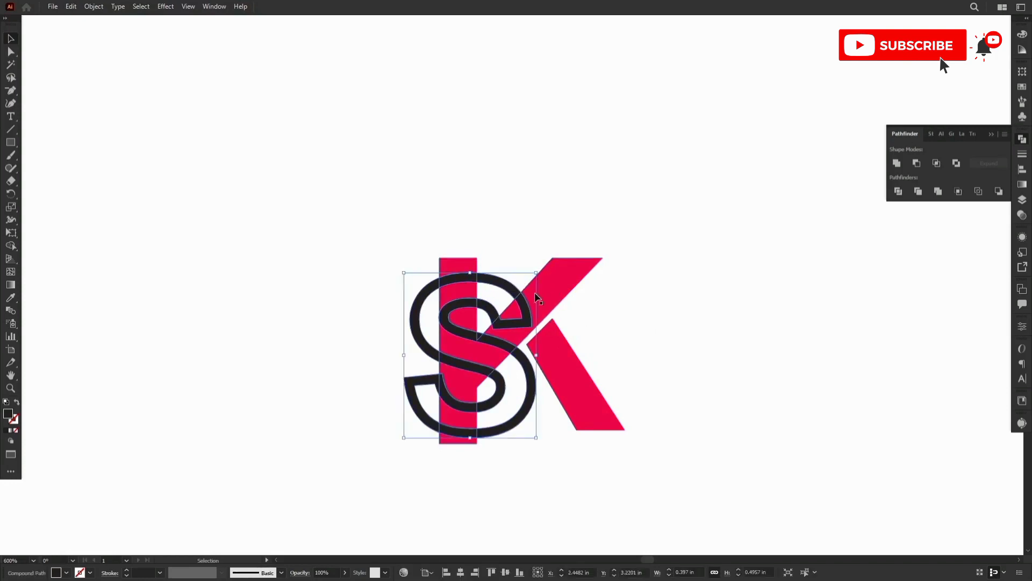
{"action": "left_click", "coordinate": [452, 266]}
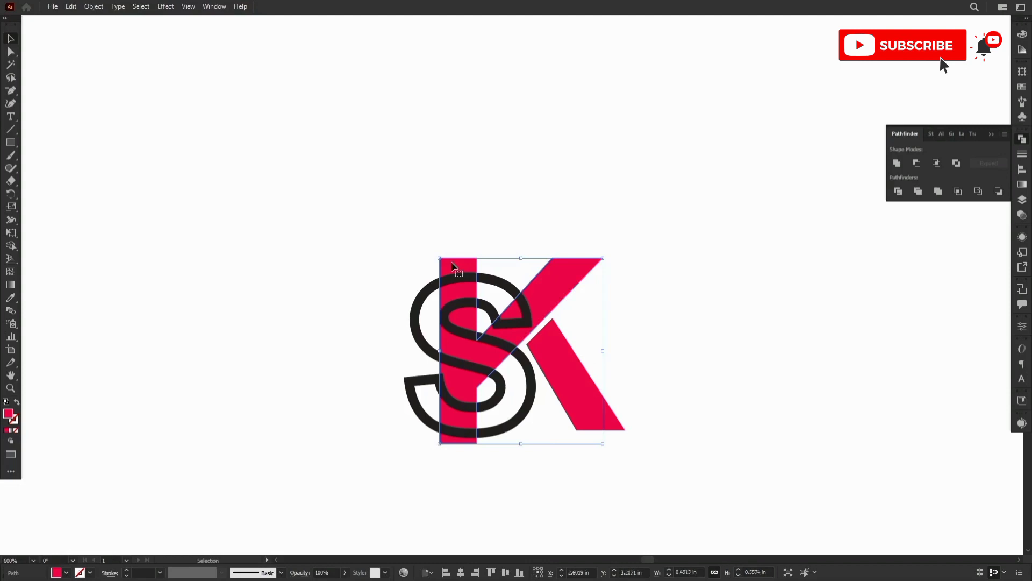
{"action": "left_click", "coordinate": [423, 349]}
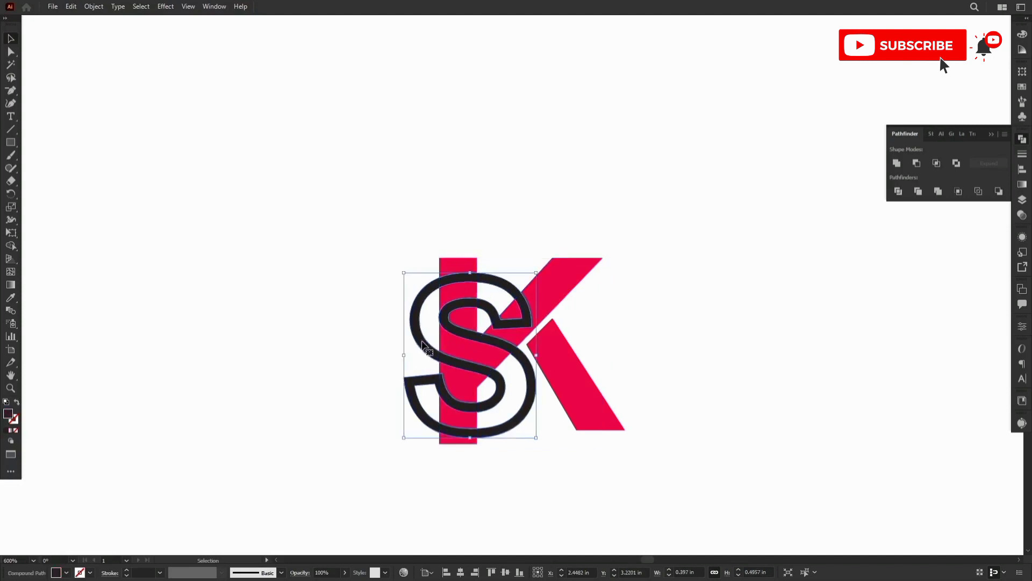
{"action": "left_click_drag", "start_coordinate": [424, 348], "coordinate": [254, 321]}
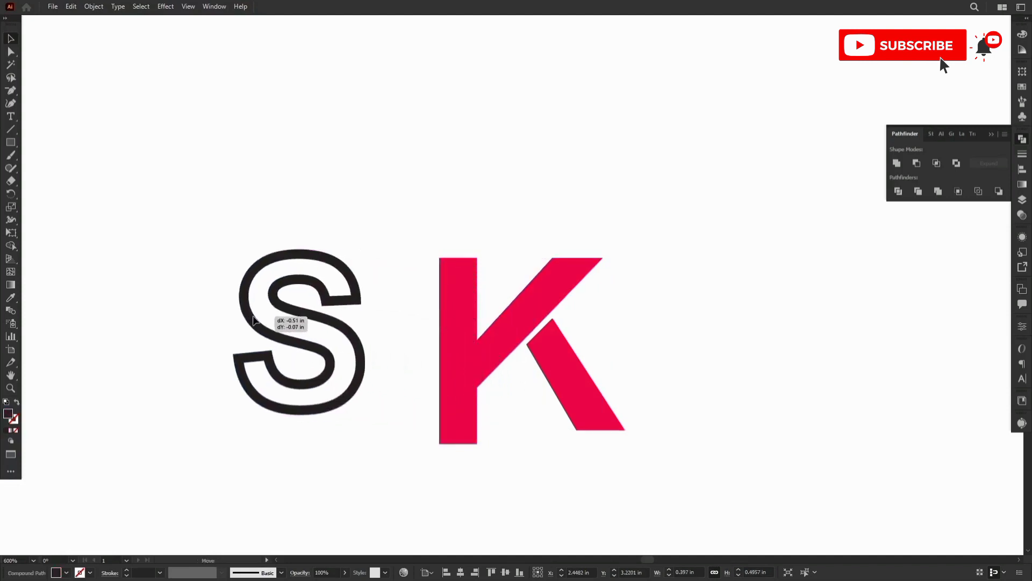
Draw a horizontal line about 0.19 in long across the K's stem, slightly above the inner corner where the diagonal arm meets it
{"action": "left_click", "coordinate": [473, 347]}
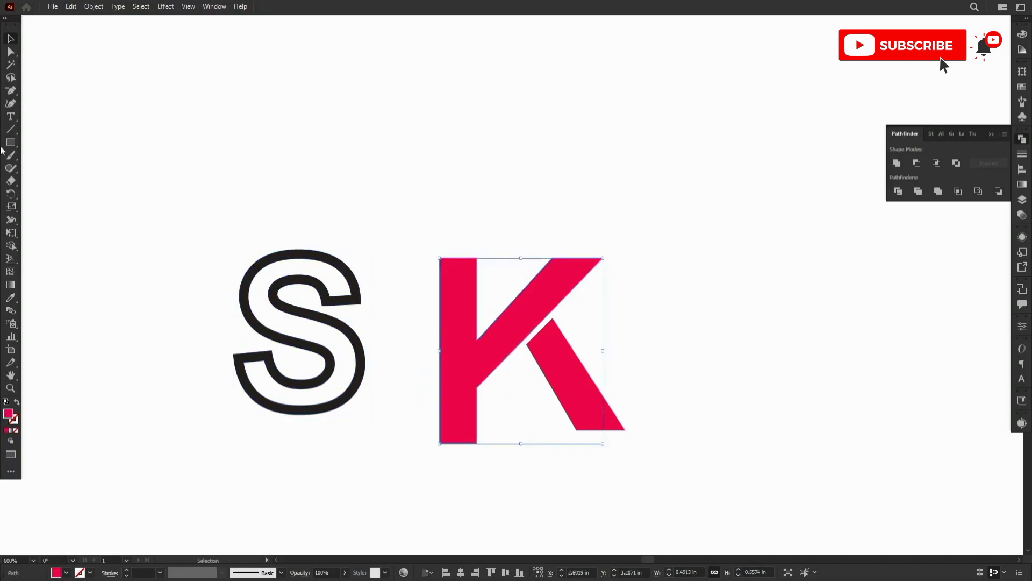
{"action": "left_click", "coordinate": [10, 130]}
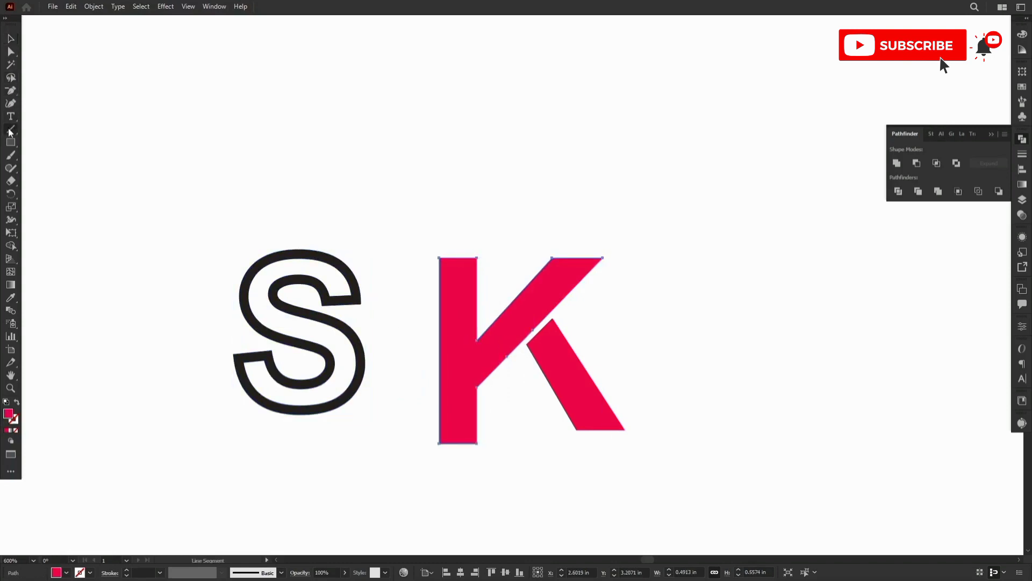
{"action": "scroll", "coordinate": [581, 360], "scroll_direction": "up", "scroll_amount": 4}
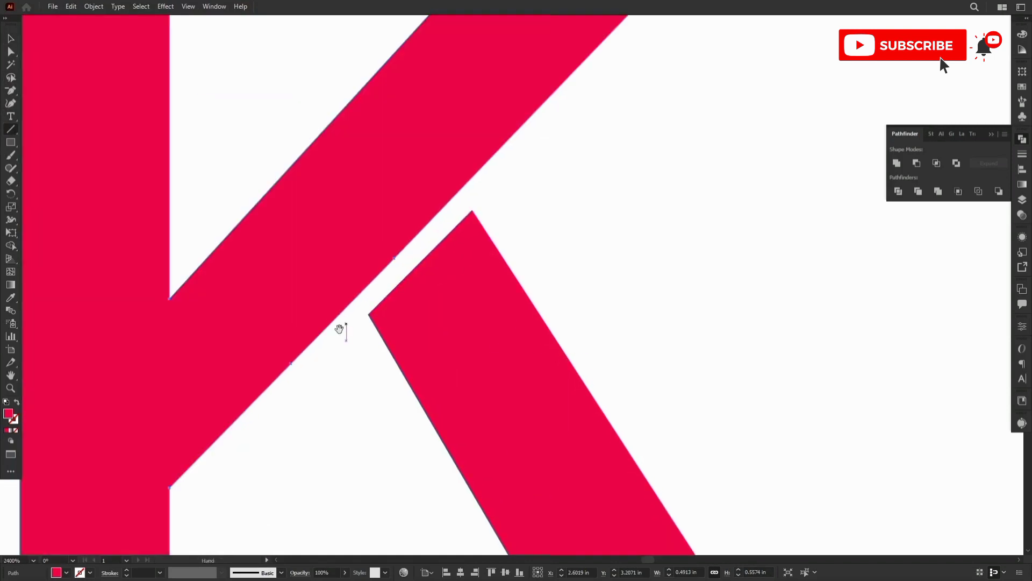
{"action": "left_click_drag", "start_coordinate": [342, 330], "coordinate": [819, 346]}
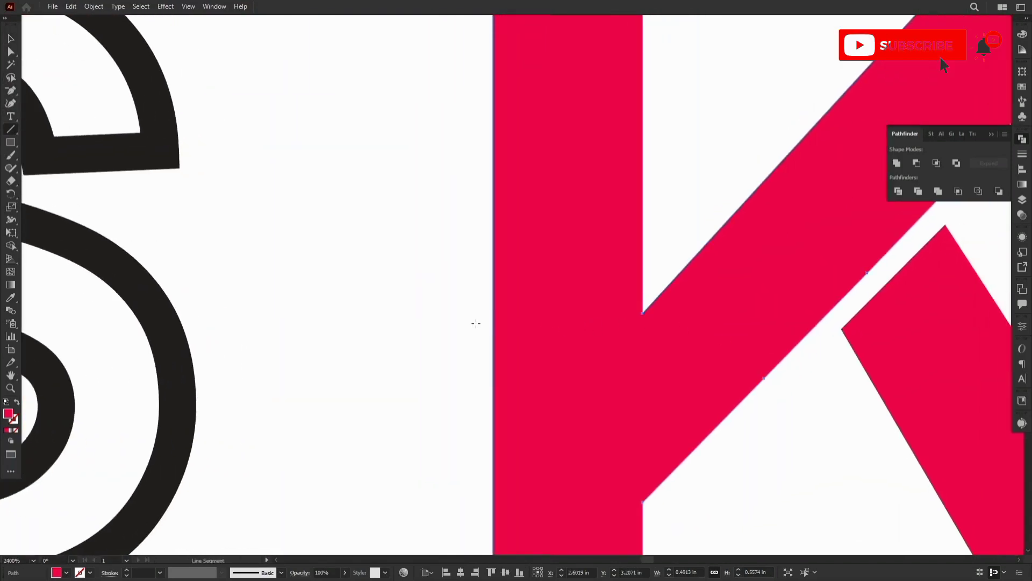
{"action": "left_click_drag", "start_coordinate": [480, 319], "coordinate": [740, 319]}
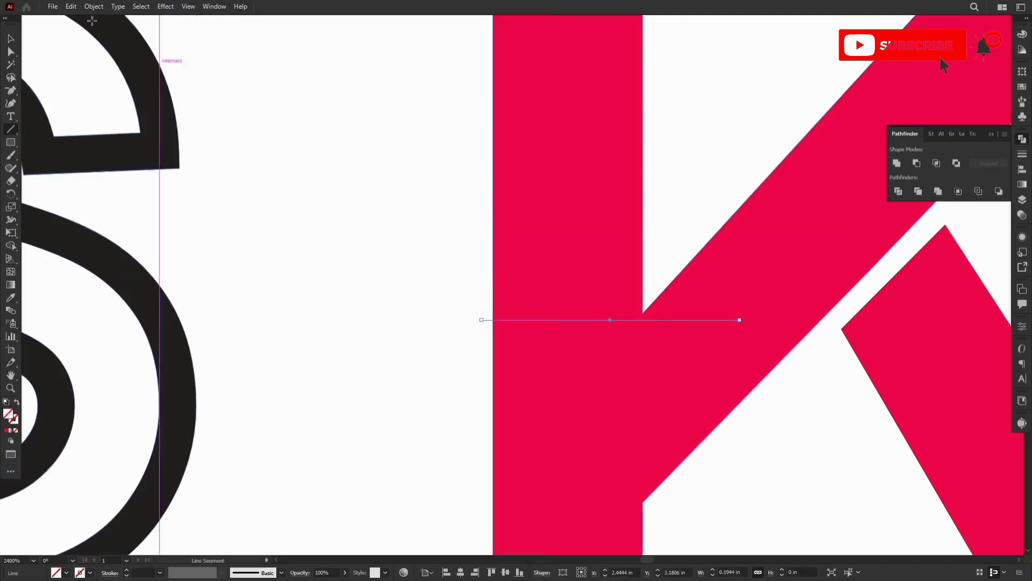
{"action": "key", "text": "Up"}
{"action": "key", "text": "Up"}
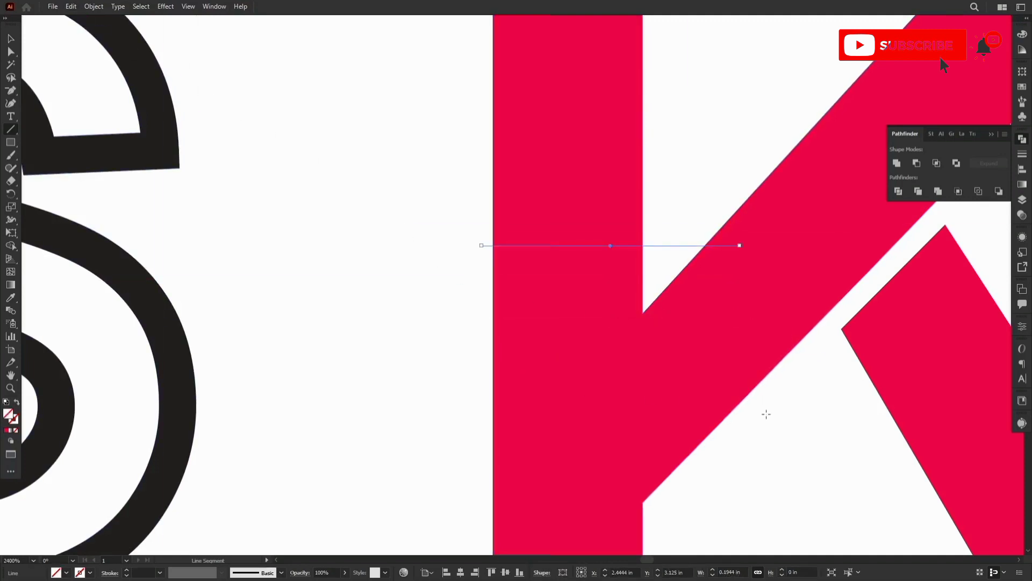
{"action": "key", "text": "Down"}
{"action": "key", "text": "Down"}
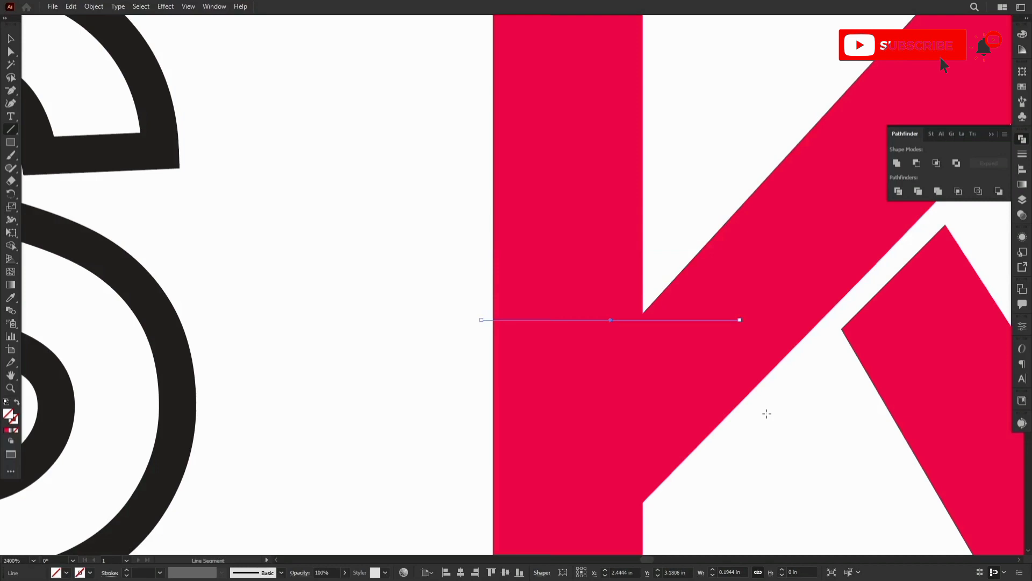
{"action": "key", "text": "Up"}
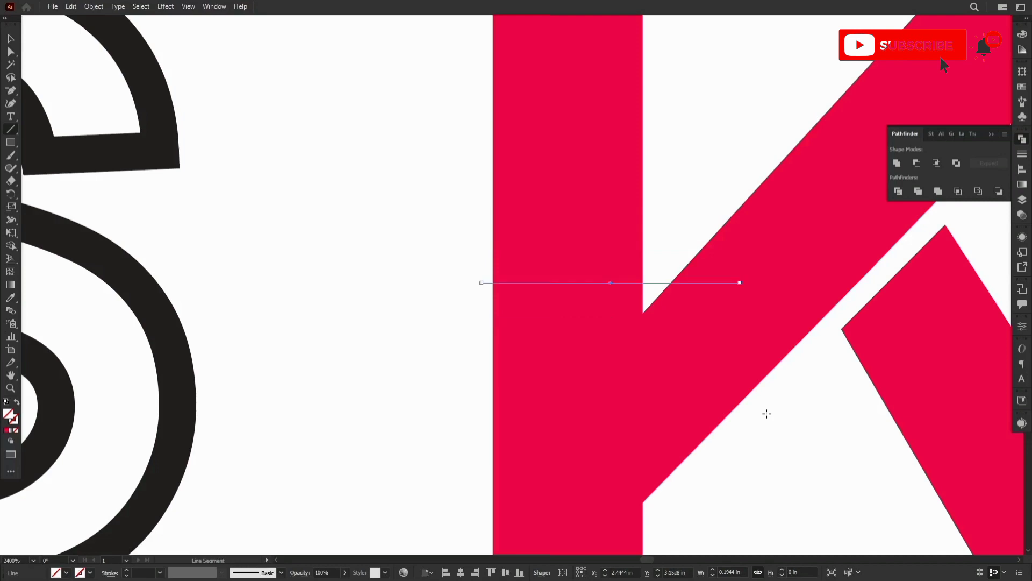
Divide the K's stem-and-arm shape along the horizontal line with Pathfinder and ungroup the pieces
{"action": "left_click", "coordinate": [9, 37]}
{"action": "left_click_drag", "start_coordinate": [358, 66], "coordinate": [737, 433]}
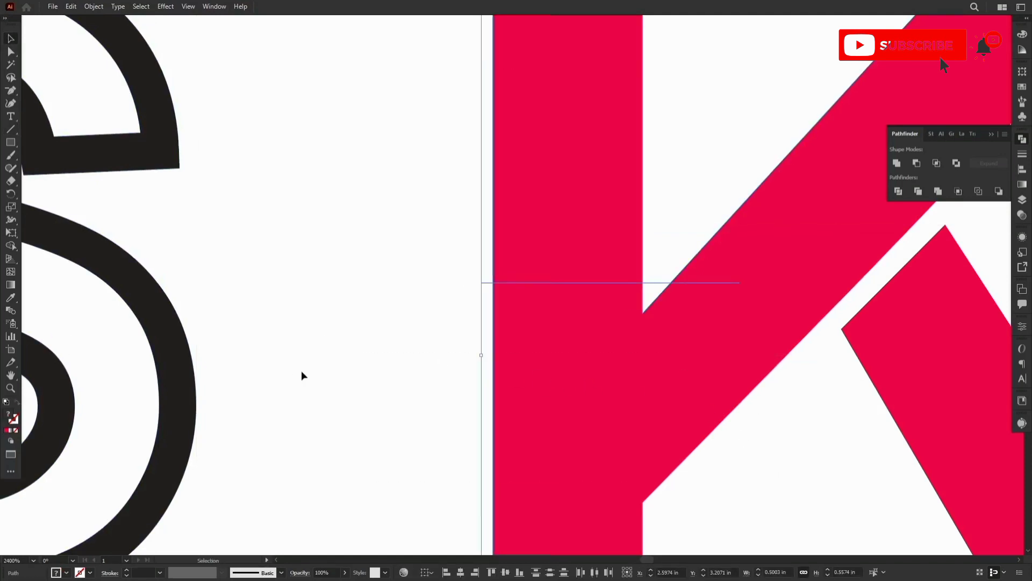
{"action": "scroll", "coordinate": [303, 375], "scroll_direction": "down", "scroll_amount": 2}
{"action": "scroll", "coordinate": [302, 376], "scroll_direction": "up", "scroll_amount": 1}
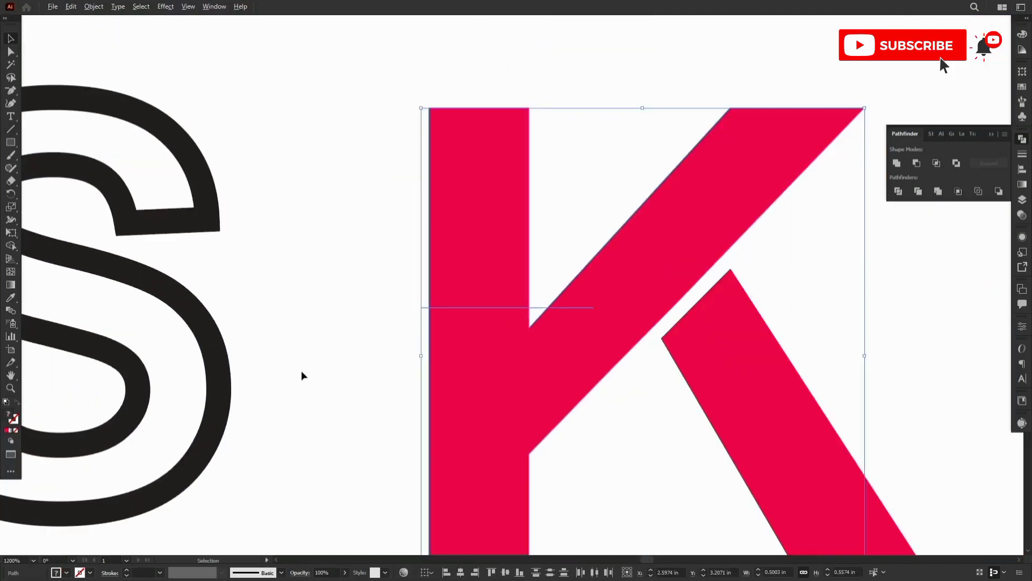
{"action": "scroll", "coordinate": [302, 376], "scroll_direction": "down", "scroll_amount": 1}
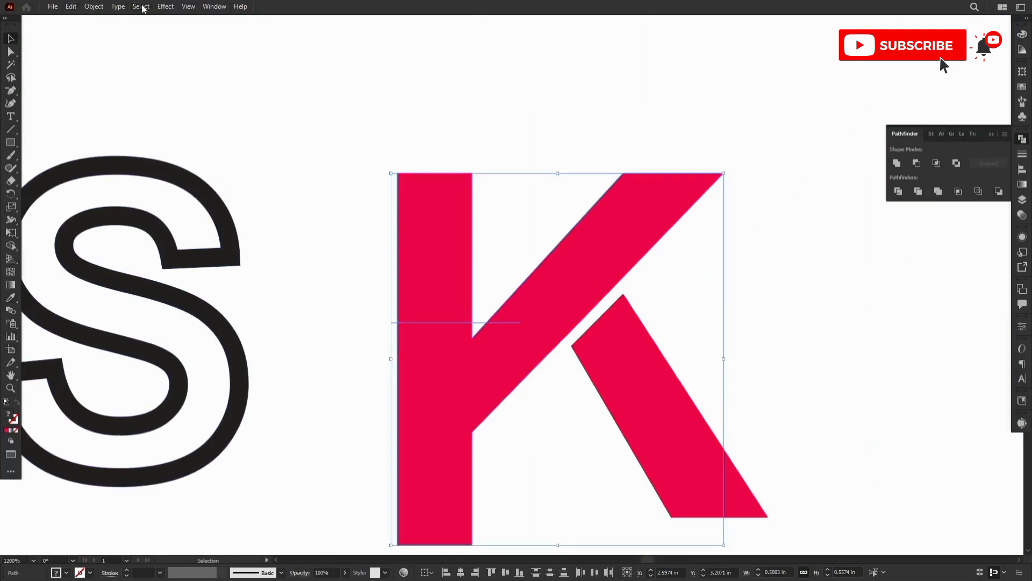
{"action": "left_click", "coordinate": [904, 195]}
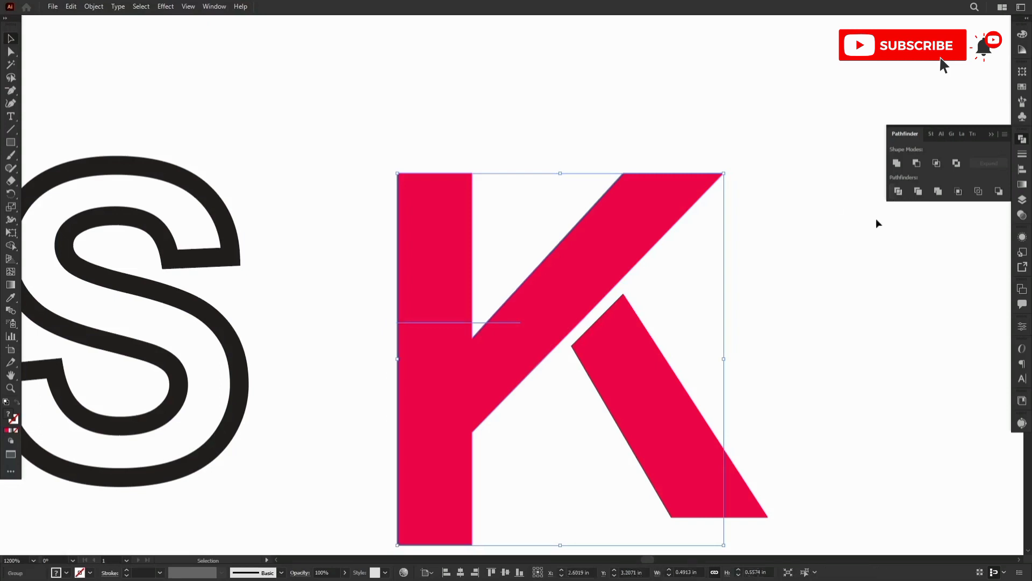
{"action": "right_click", "coordinate": [450, 305]}
{"action": "left_click", "coordinate": [481, 394]}
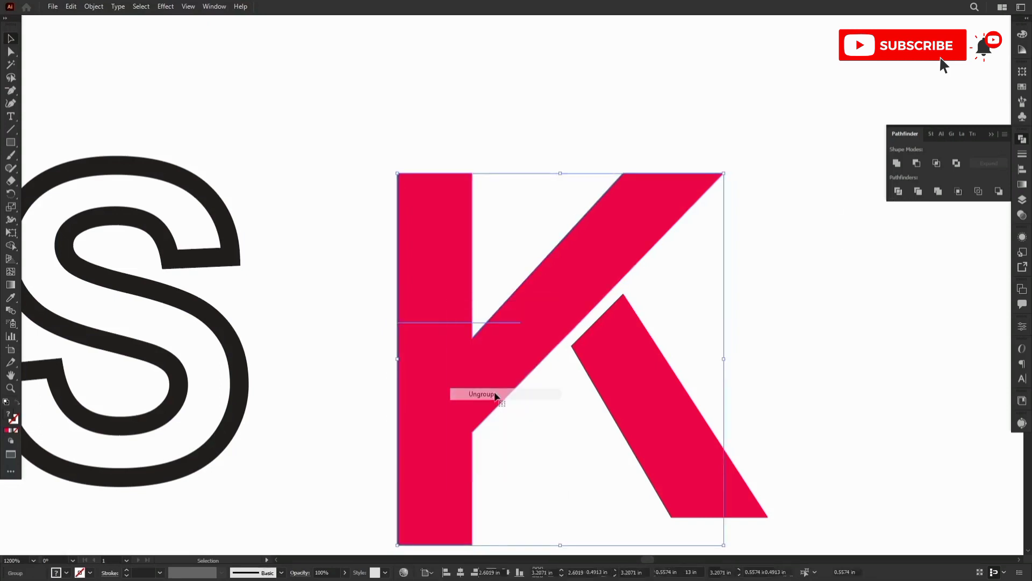
{"action": "right_click", "coordinate": [439, 261]}
{"action": "left_click", "coordinate": [844, 299]}
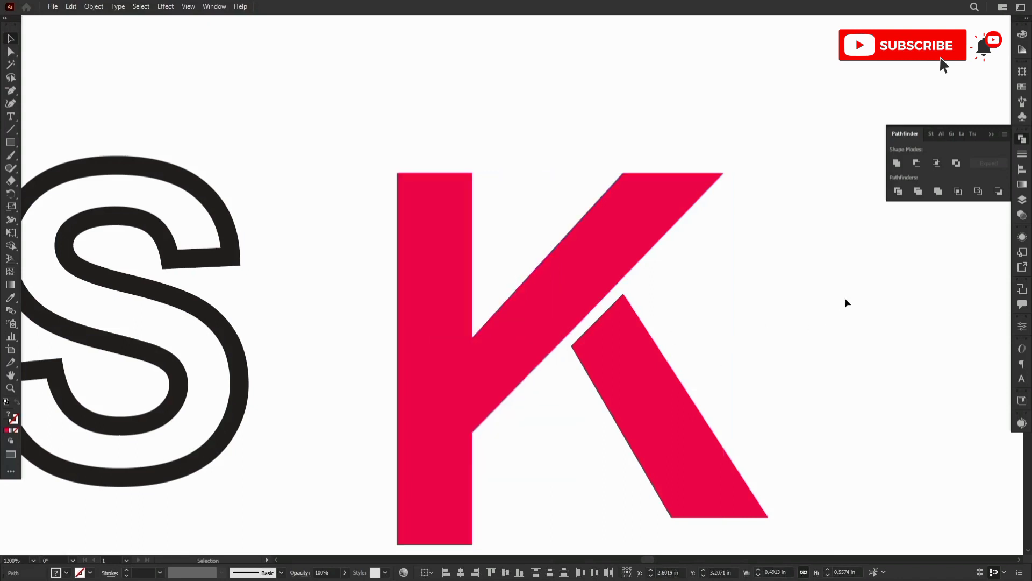
Nudge the upper piece of the K's stem up about 0.03 in to open a narrow gap above the lower part
{"action": "left_click", "coordinate": [423, 252]}
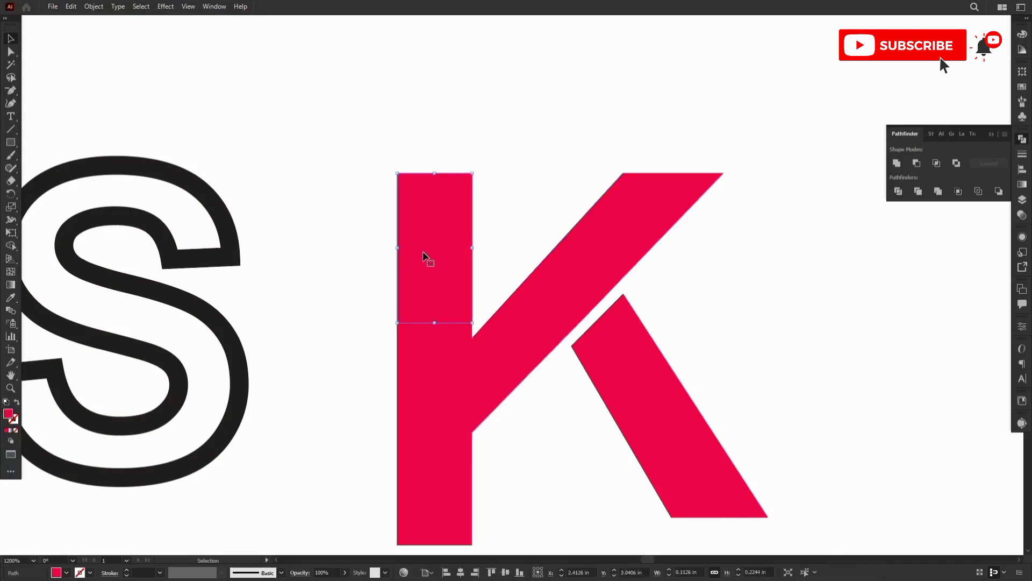
{"action": "key", "text": "Up"}
{"action": "key", "text": "Up"}
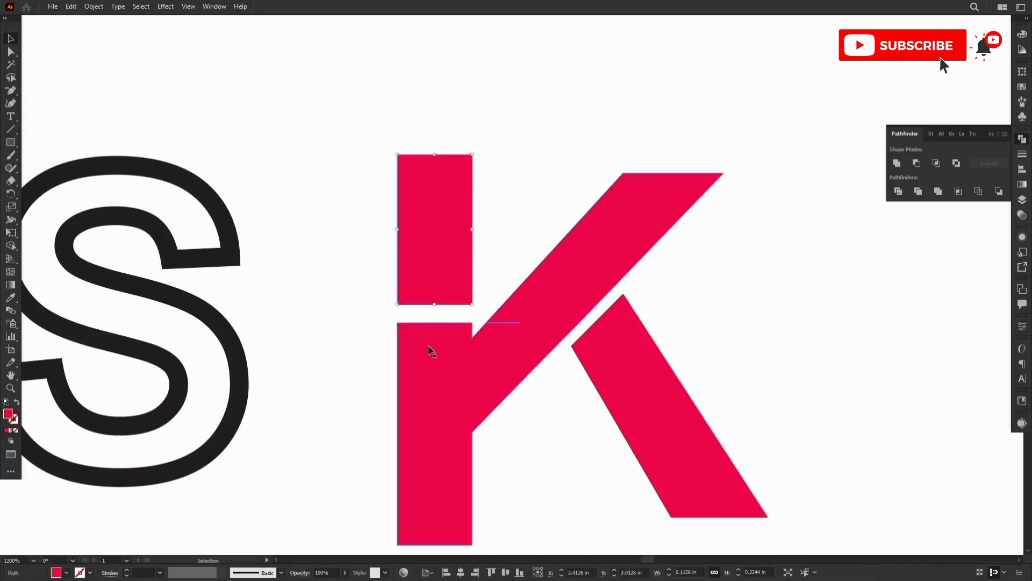
Delete the small unfilled triangle left in the inner corner between the K's stem and diagonal arm
{"action": "left_click", "coordinate": [457, 326]}
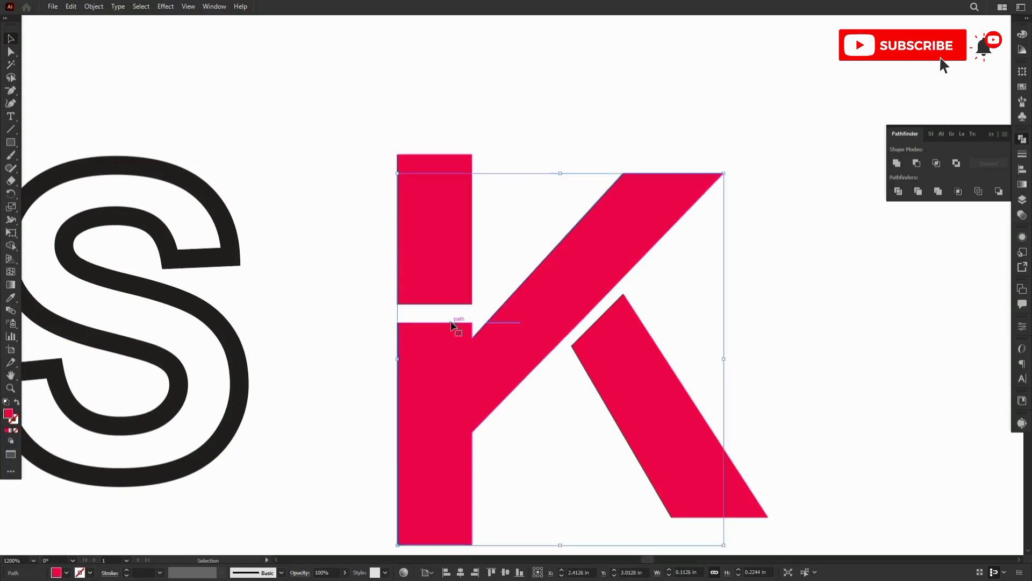
{"action": "left_click", "coordinate": [321, 298]}
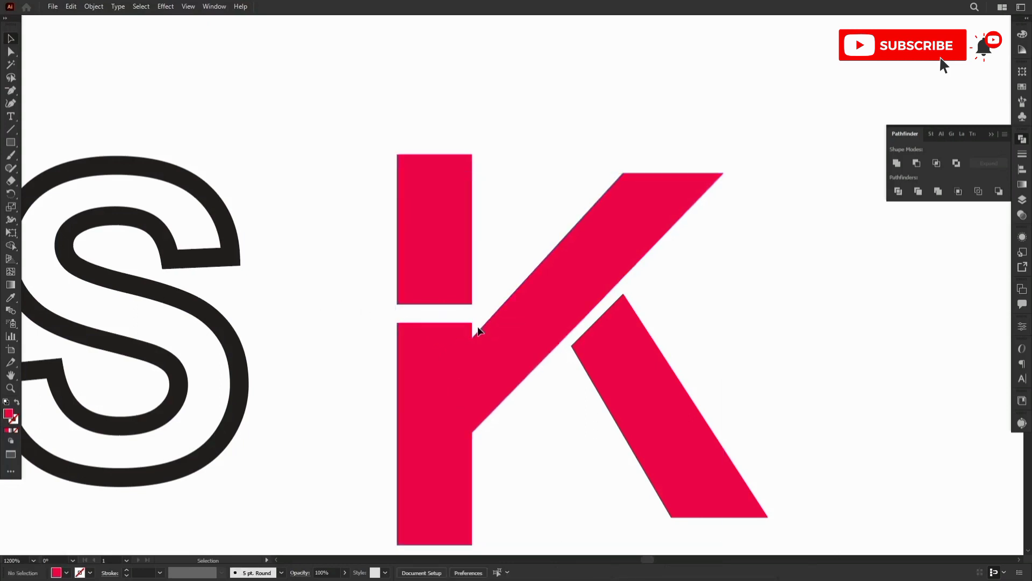
{"action": "left_click", "coordinate": [478, 326]}
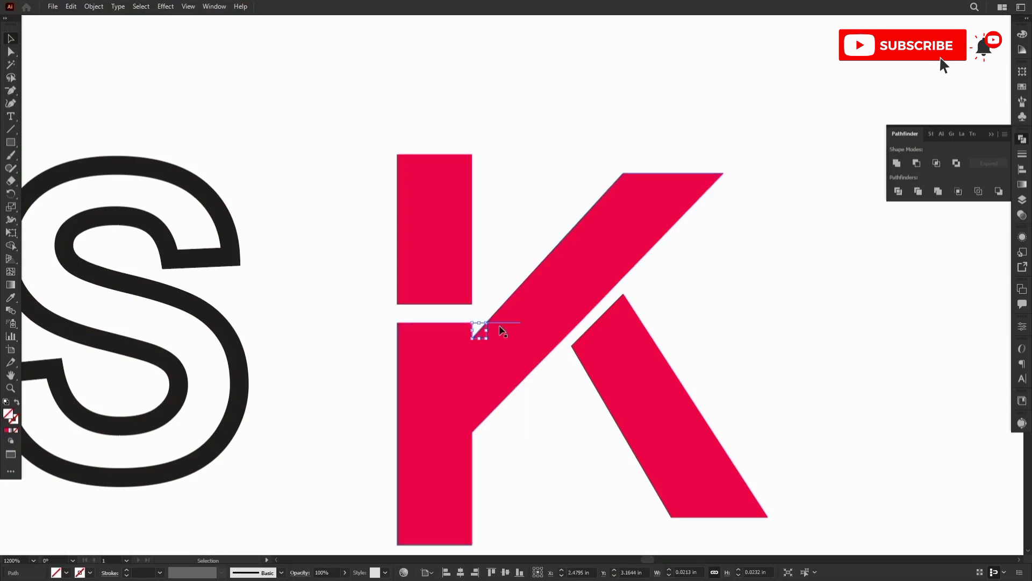
{"action": "key", "text": "Up"}
{"action": "key", "text": "Up"}
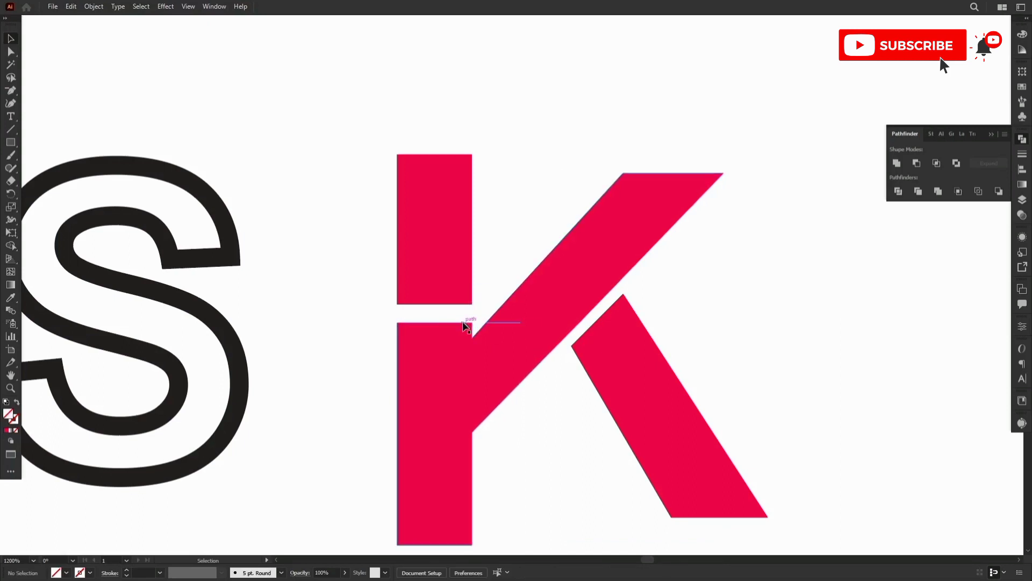
{"action": "left_click", "coordinate": [472, 324]}
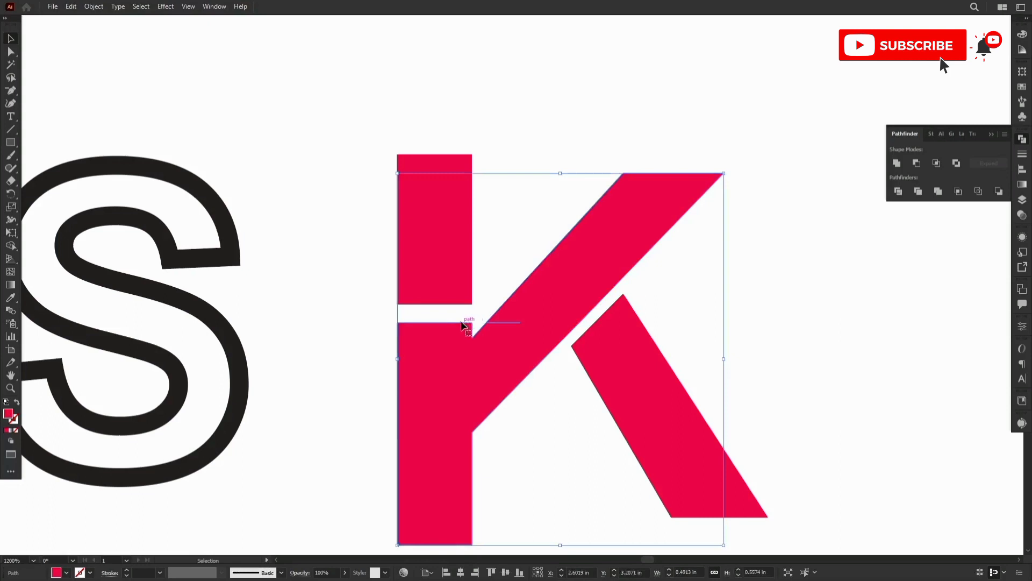
{"action": "left_click", "coordinate": [740, 327]}
{"action": "left_click", "coordinate": [506, 323]}
{"action": "left_click_drag", "start_coordinate": [506, 322], "coordinate": [509, 350]}
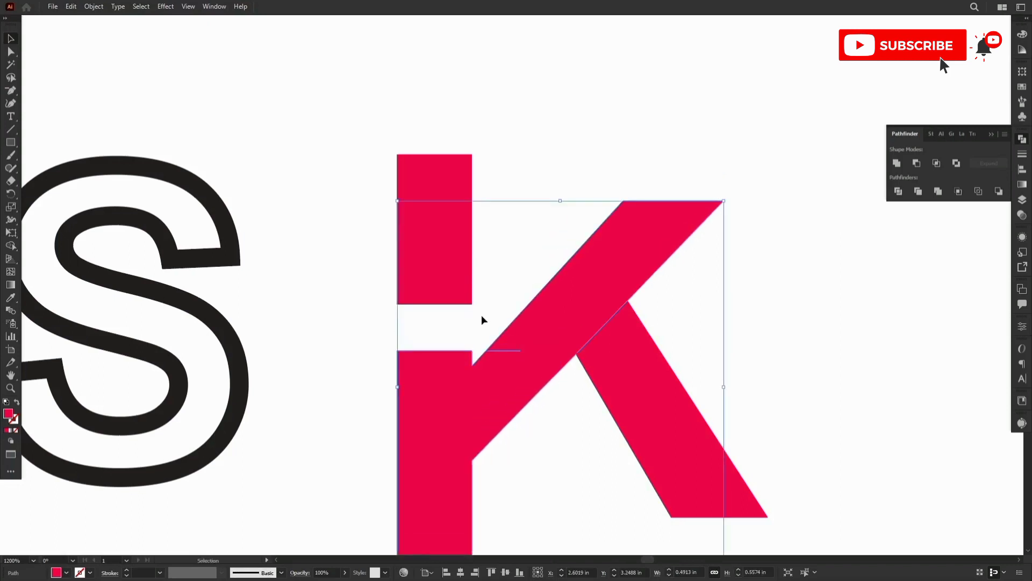
{"action": "key", "text": "ctrl+z"}
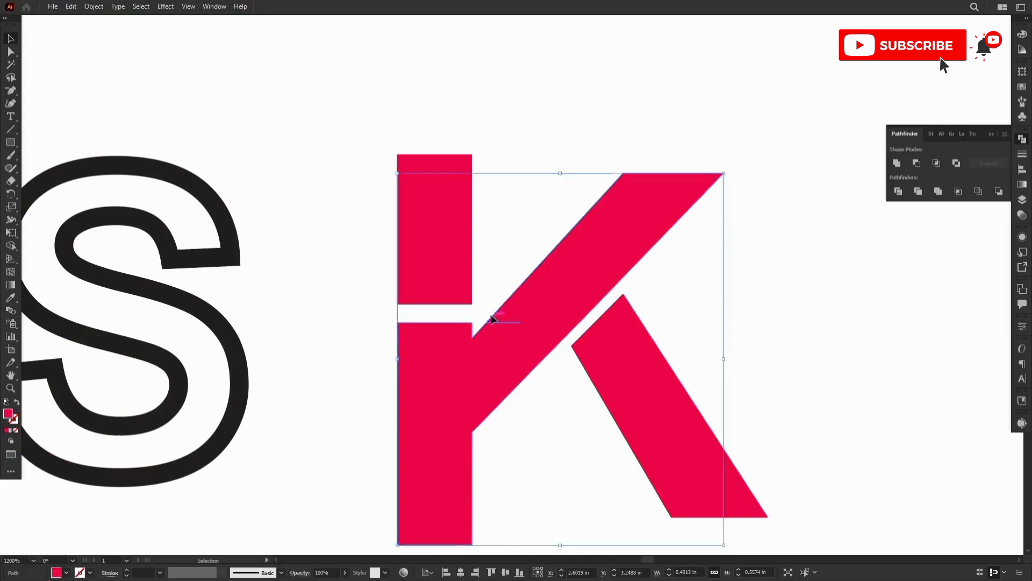
{"action": "left_click", "coordinate": [795, 316]}
Lower the top edge of the K's lower stem to the inner corner's level by adding a left-edge anchor and deleting the surplus anchors
{"action": "left_click", "coordinate": [446, 363]}
{"action": "key", "text": "minus"}
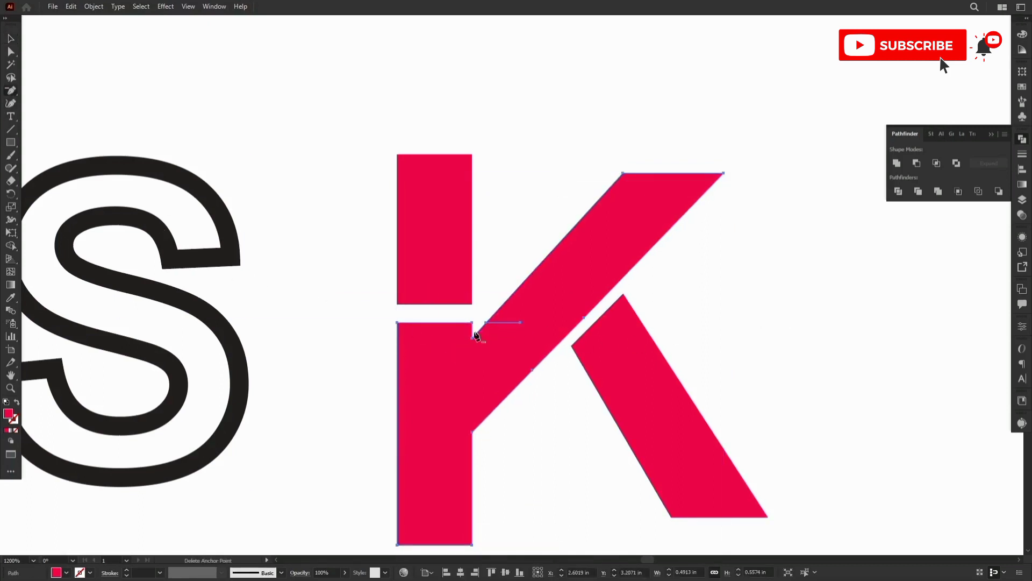
{"action": "left_click", "coordinate": [472, 325]}
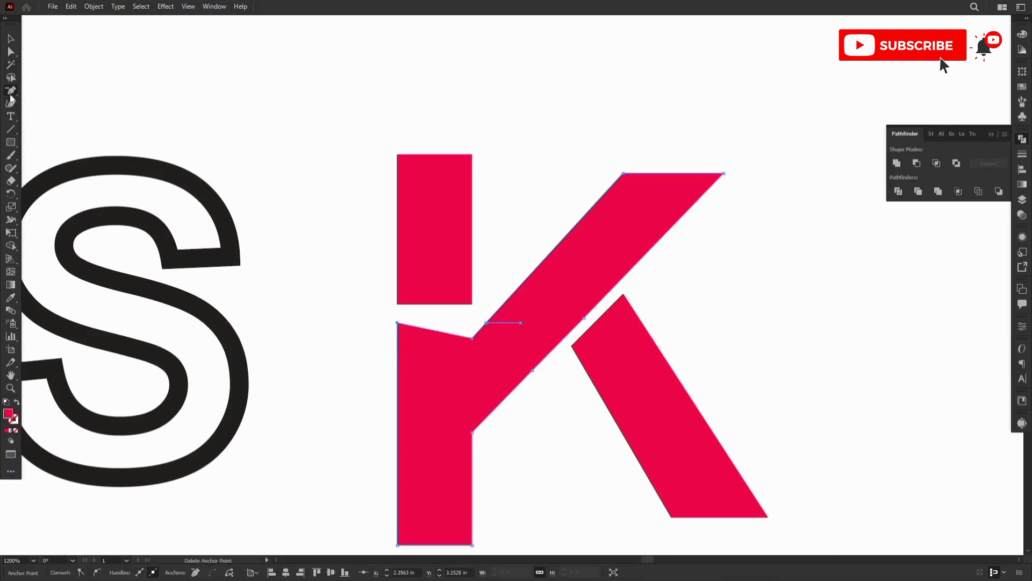
{"action": "left_click_drag", "start_coordinate": [11, 92], "coordinate": [88, 129]}
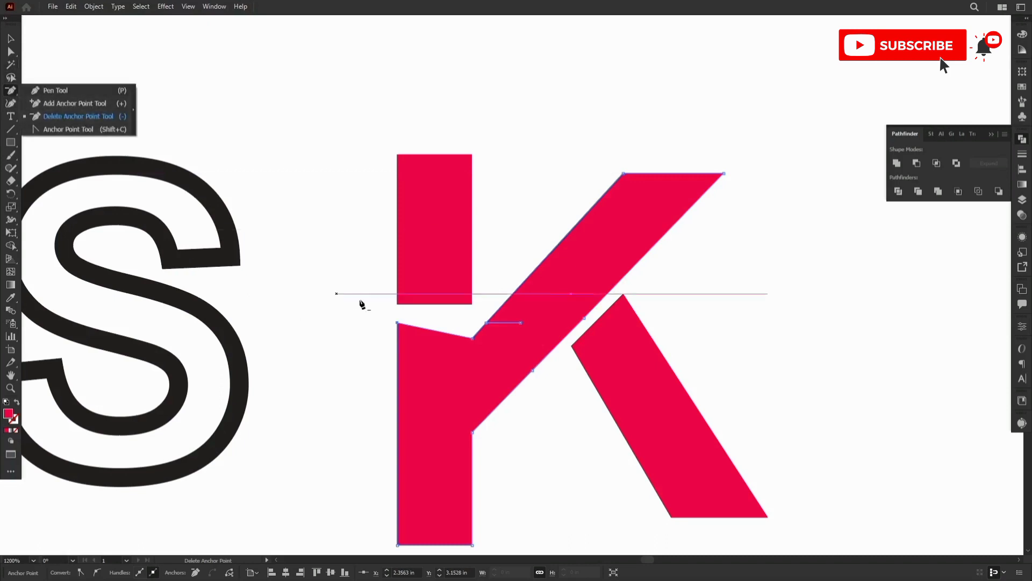
{"action": "left_click", "coordinate": [397, 338]}
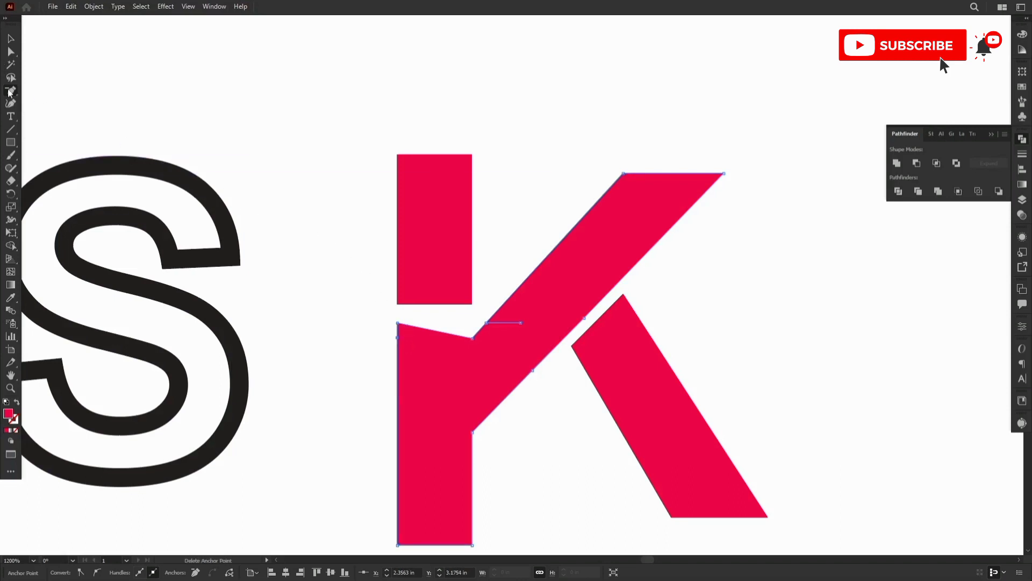
{"action": "left_click", "coordinate": [397, 323]}
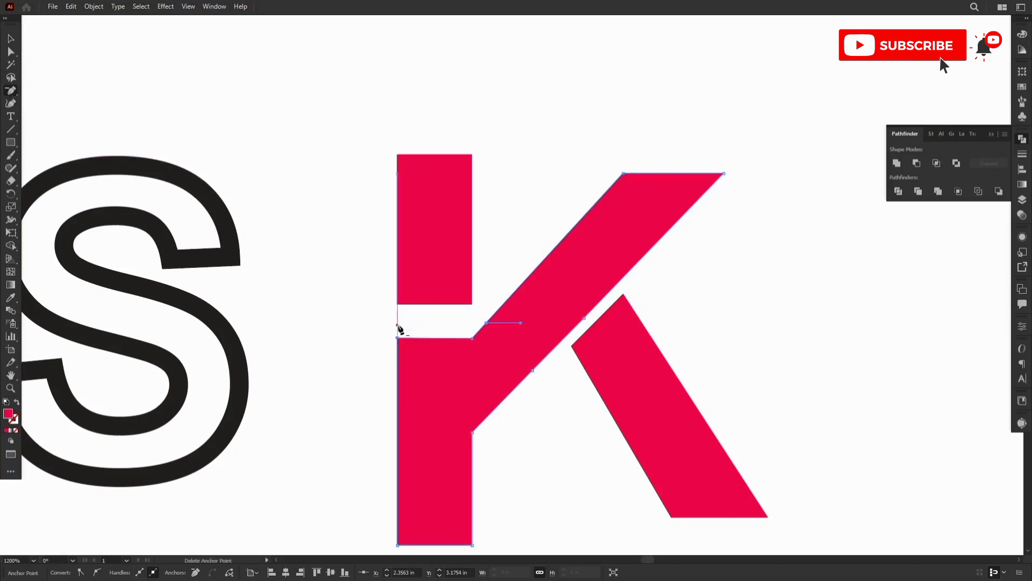
{"action": "left_click", "coordinate": [487, 323]}
{"action": "left_click", "coordinate": [10, 38]}
{"action": "left_click", "coordinate": [224, 108]}
Move the K's upper stem piece down about 0.06 in to meet the lower stem
{"action": "left_click", "coordinate": [415, 167]}
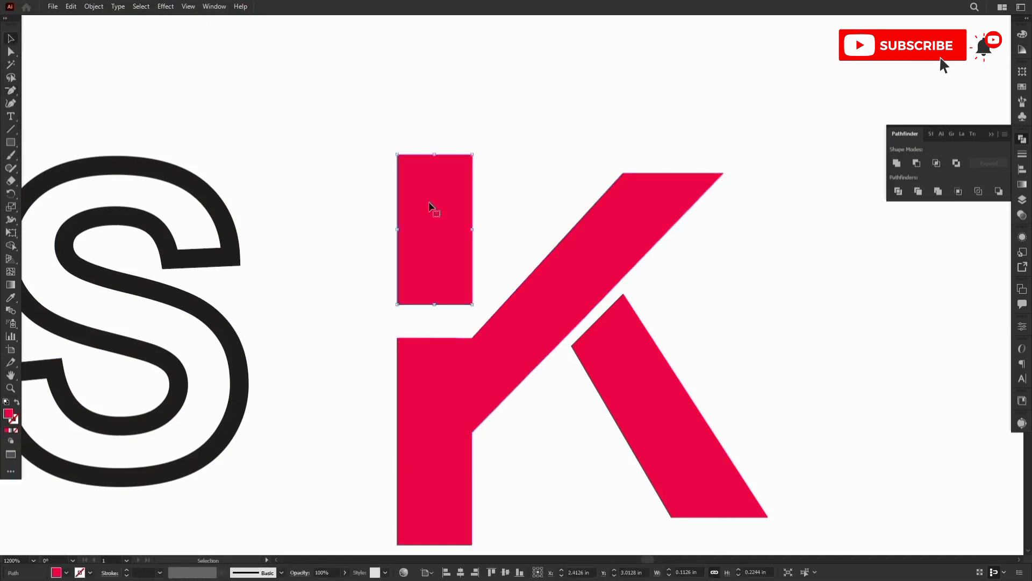
{"action": "left_click_drag", "start_coordinate": [428, 203], "coordinate": [431, 237]}
{"action": "scroll", "coordinate": [511, 169], "scroll_direction": "down", "scroll_amount": 3}
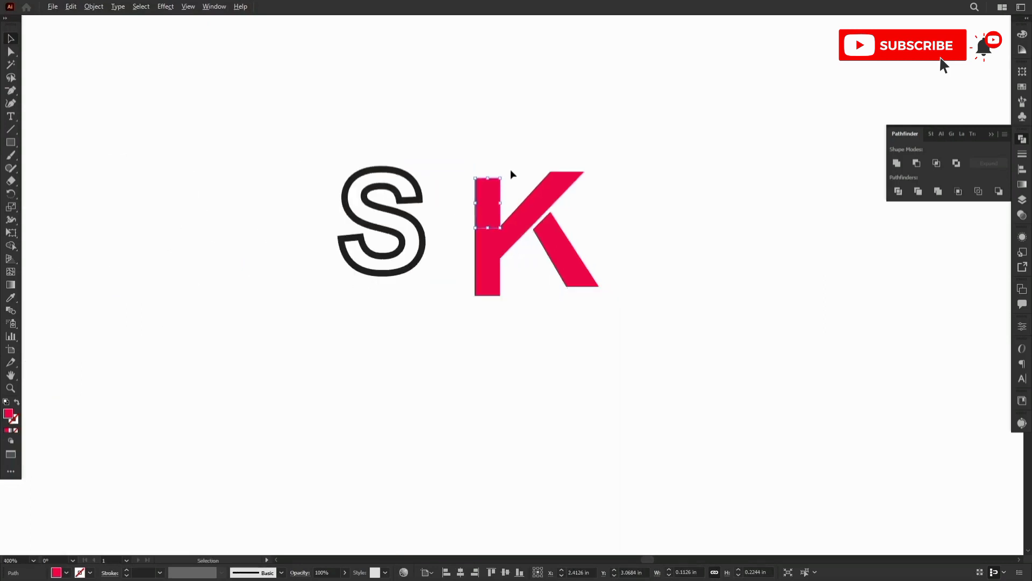
Move the S outline onto the K's stem and bring it to the front
{"action": "left_click", "coordinate": [438, 278]}
{"action": "scroll", "coordinate": [468, 225], "scroll_direction": "up", "scroll_amount": 2}
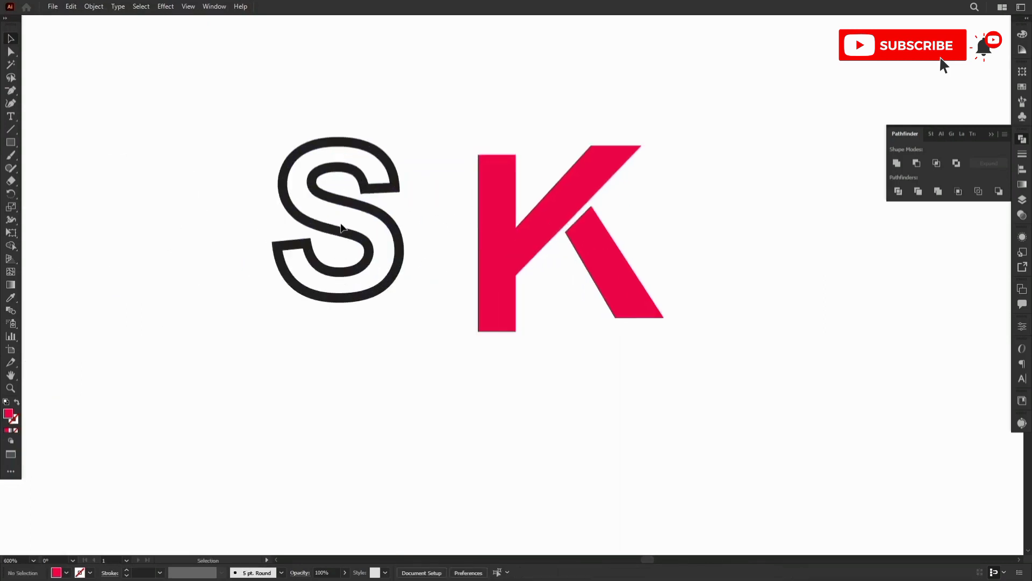
{"action": "left_click_drag", "start_coordinate": [344, 231], "coordinate": [462, 249]}
{"action": "right_click", "coordinate": [462, 249]}
{"action": "mouse_move", "coordinate": [544, 384]}
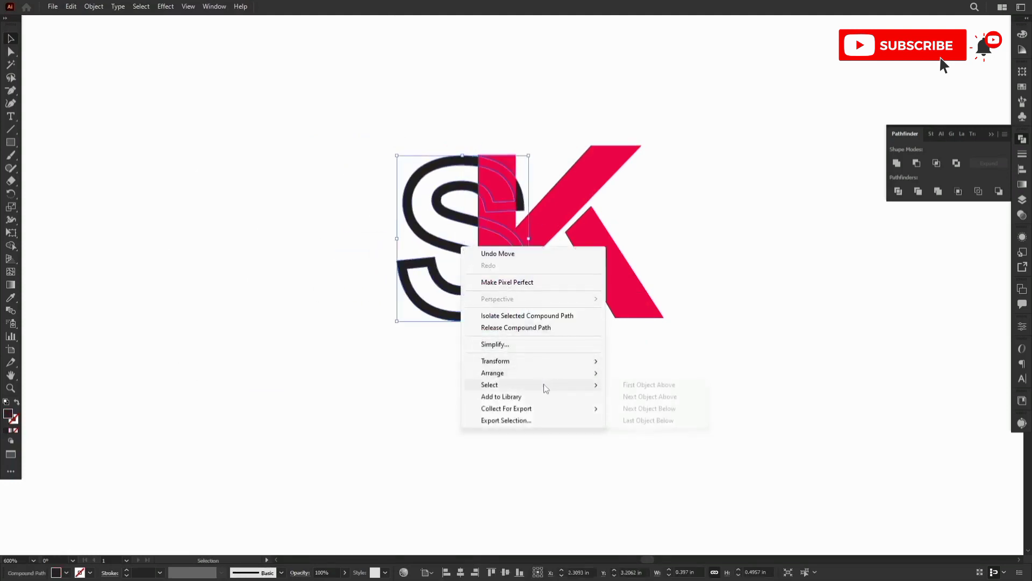
{"action": "mouse_move", "coordinate": [571, 373]}
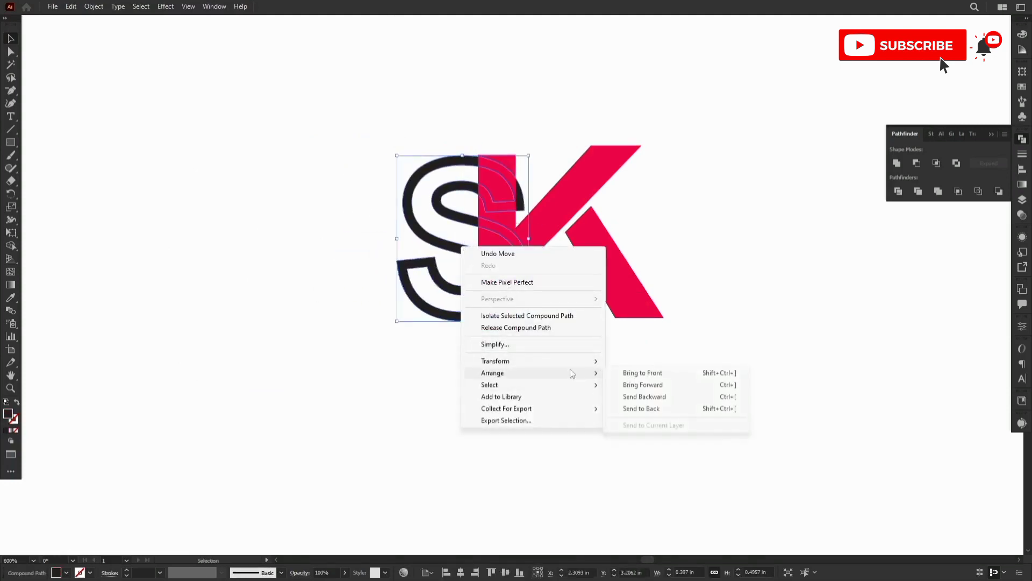
{"action": "left_click", "coordinate": [642, 373]}
{"action": "left_click", "coordinate": [738, 351]}
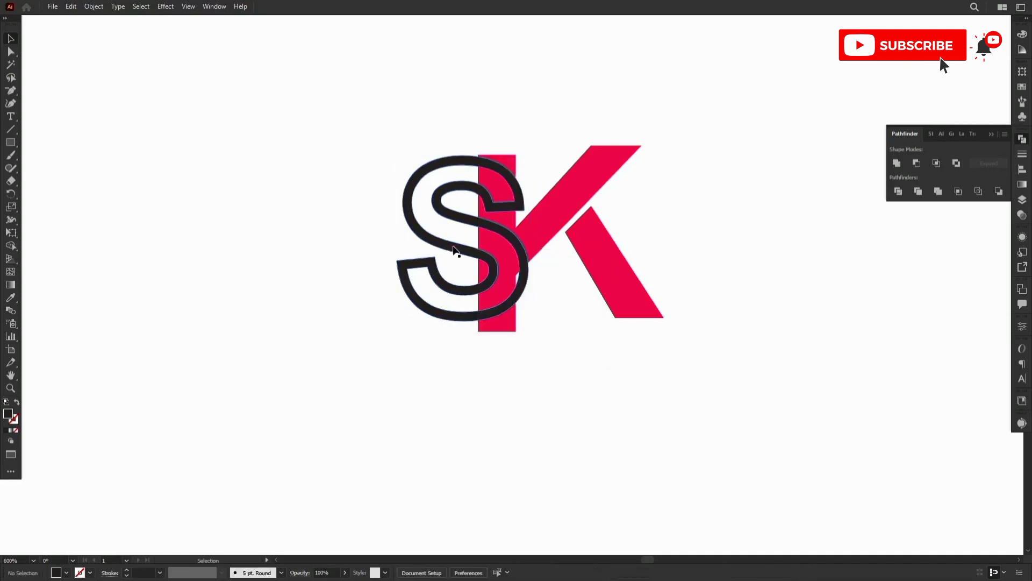
Shift the S outline about 0.10 in to the right and 0.06 in down, roughly centring it on the K's stem
{"action": "left_click_drag", "start_coordinate": [453, 246], "coordinate": [485, 255]}
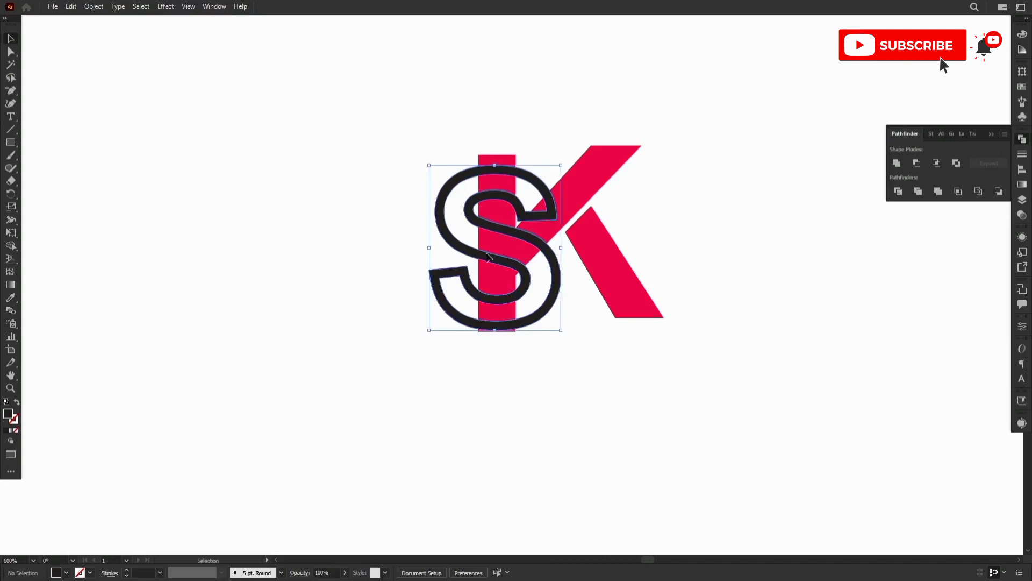
{"action": "left_click", "coordinate": [508, 158]}
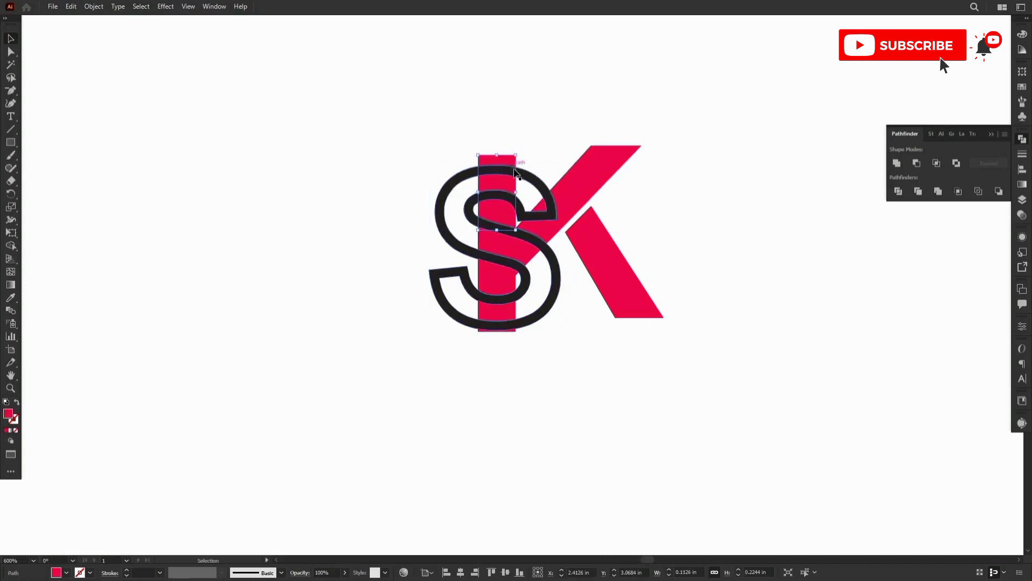
{"action": "left_click", "coordinate": [534, 185], "text": "shift"}
{"action": "left_click", "coordinate": [534, 185]}
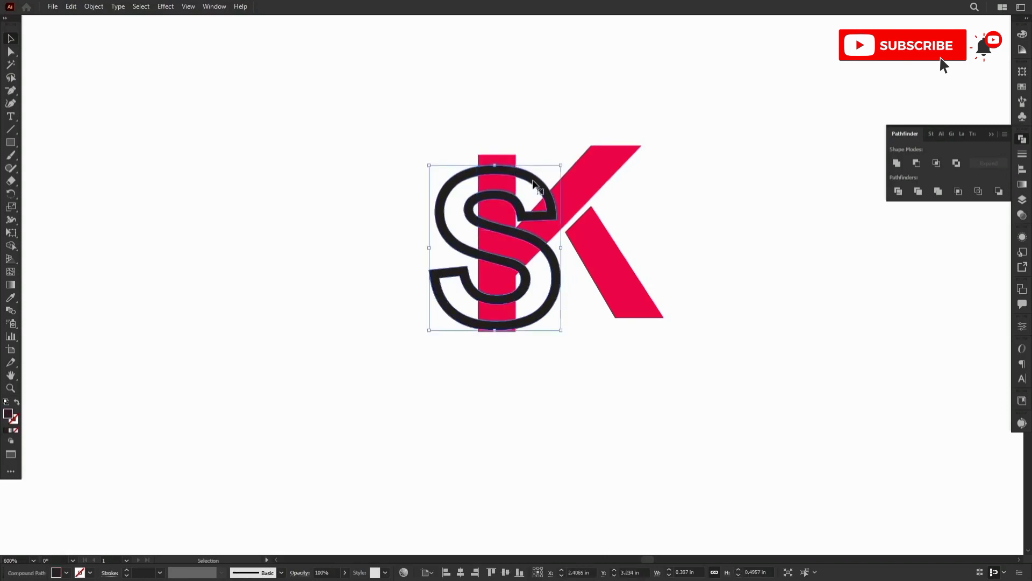
{"action": "key", "text": "Down"}
{"action": "key", "text": "Down"}
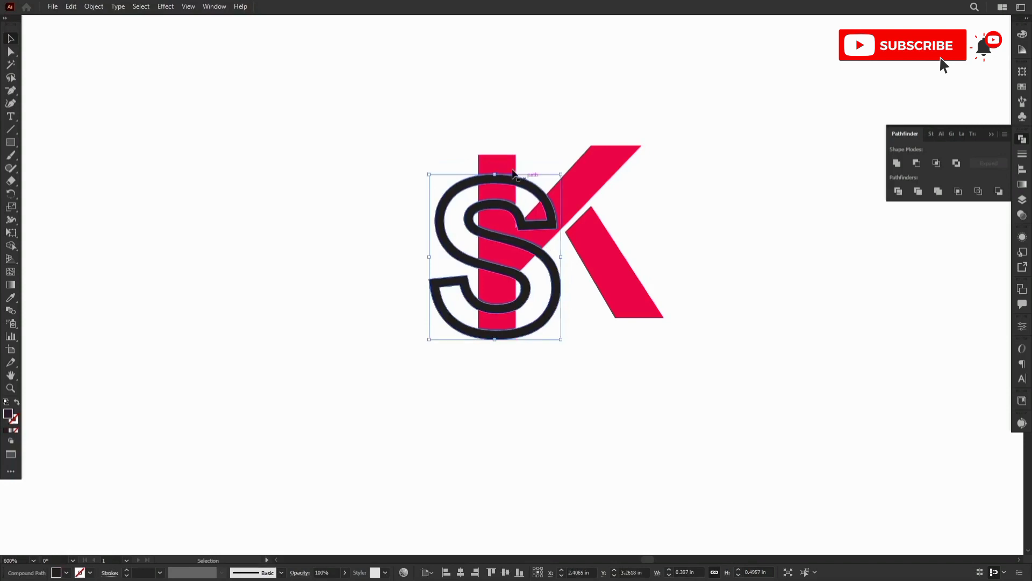
Bring the K's upper stem piece to the front, over the upper curve of the S
{"action": "left_click", "coordinate": [500, 162]}
{"action": "right_click", "coordinate": [498, 156]}
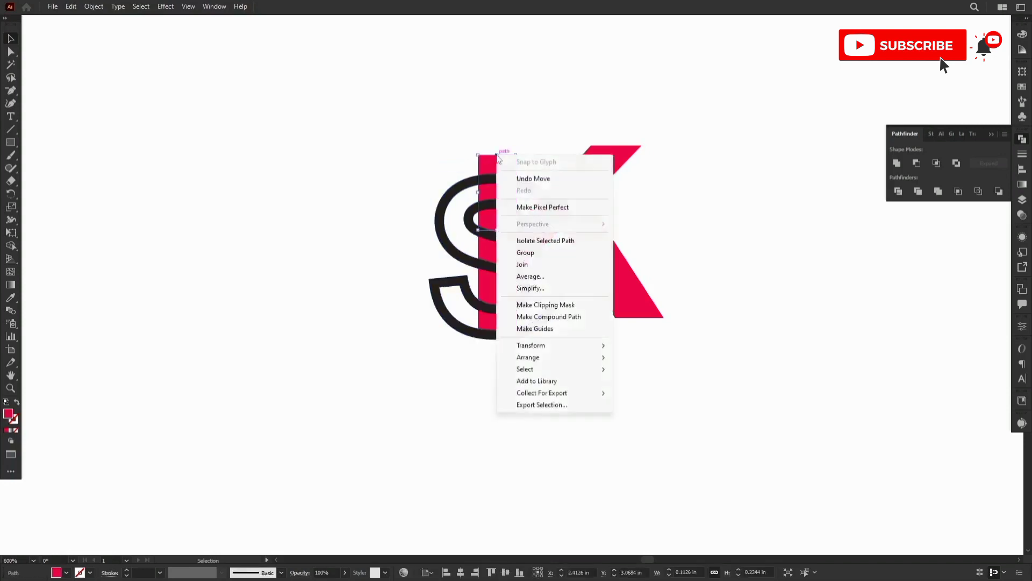
{"action": "mouse_move", "coordinate": [570, 368]}
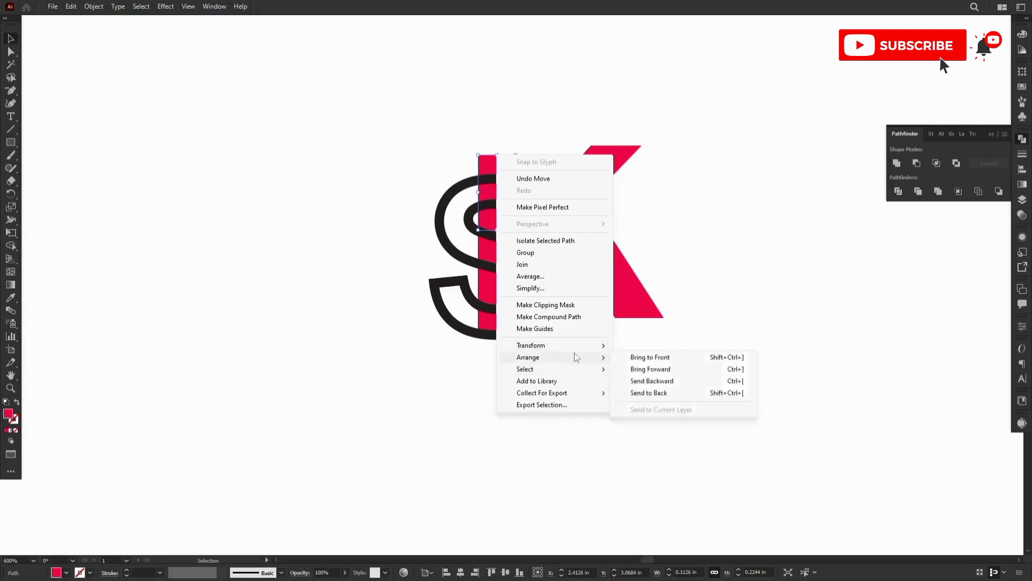
{"action": "left_click", "coordinate": [624, 357]}
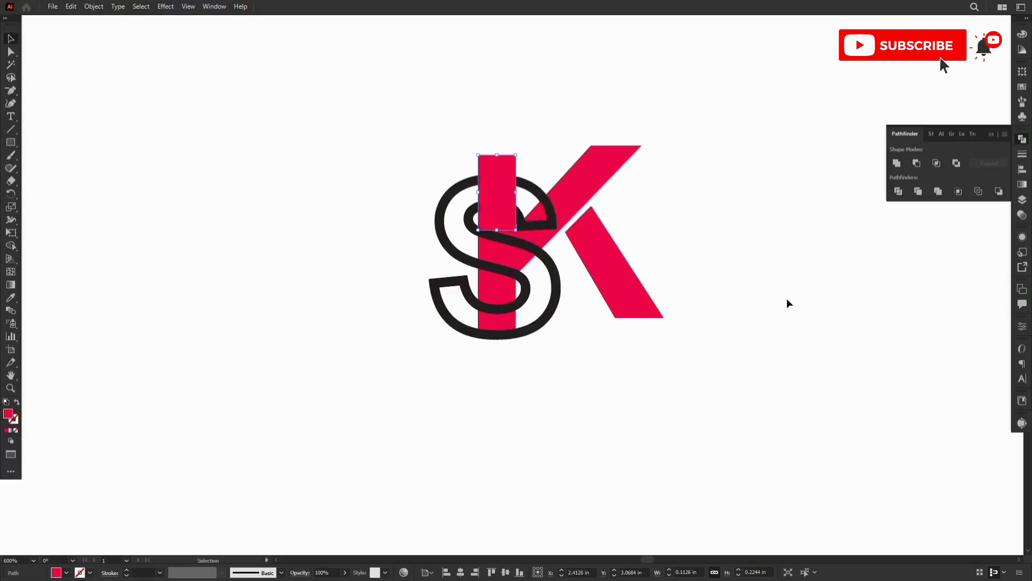
{"action": "left_click", "coordinate": [797, 279]}
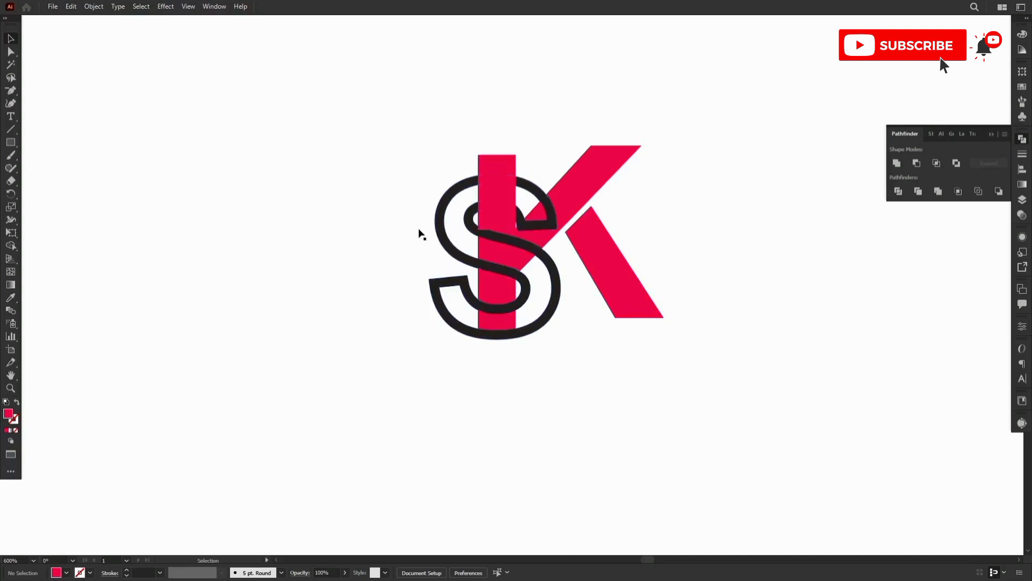
Use Shape Builder on the S and upper stem piece to merge the small lower-left overlap into the S's middle band
{"action": "left_click", "coordinate": [505, 207]}
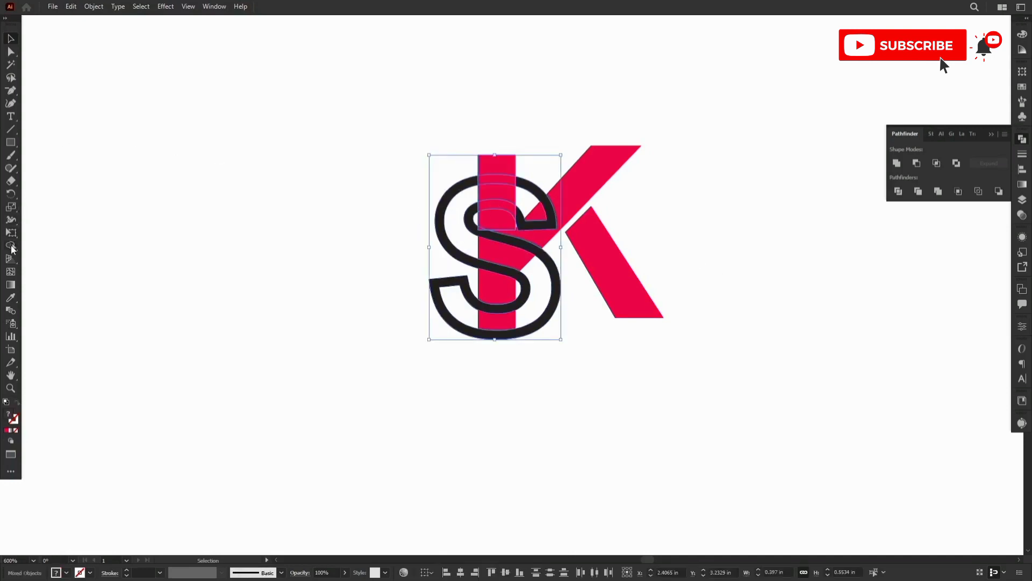
{"action": "left_click_drag", "start_coordinate": [11, 245], "coordinate": [86, 245]}
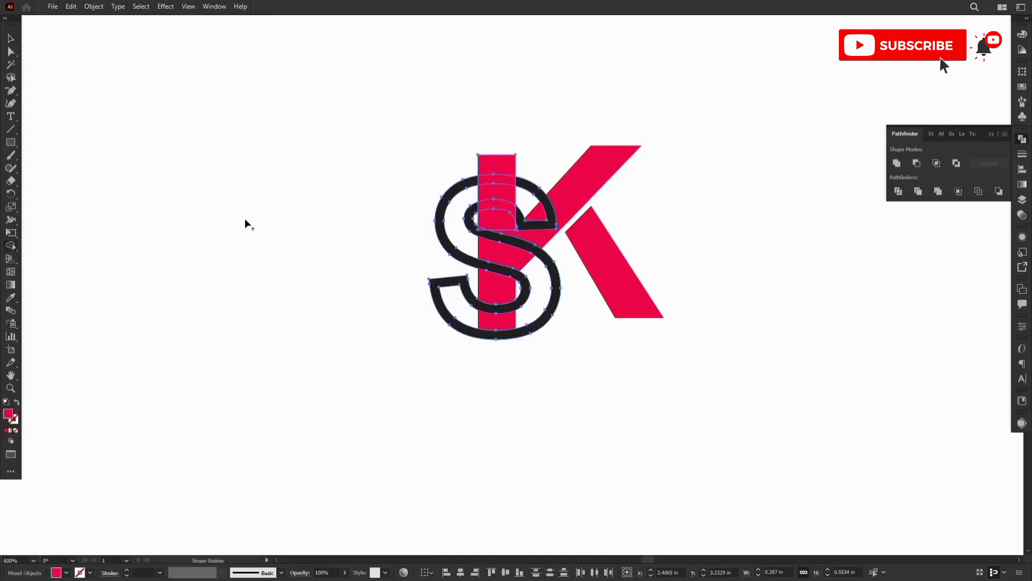
{"action": "scroll", "coordinate": [482, 246], "scroll_direction": "up", "scroll_amount": 3}
{"action": "scroll", "coordinate": [482, 246], "scroll_direction": "up", "scroll_amount": 6}
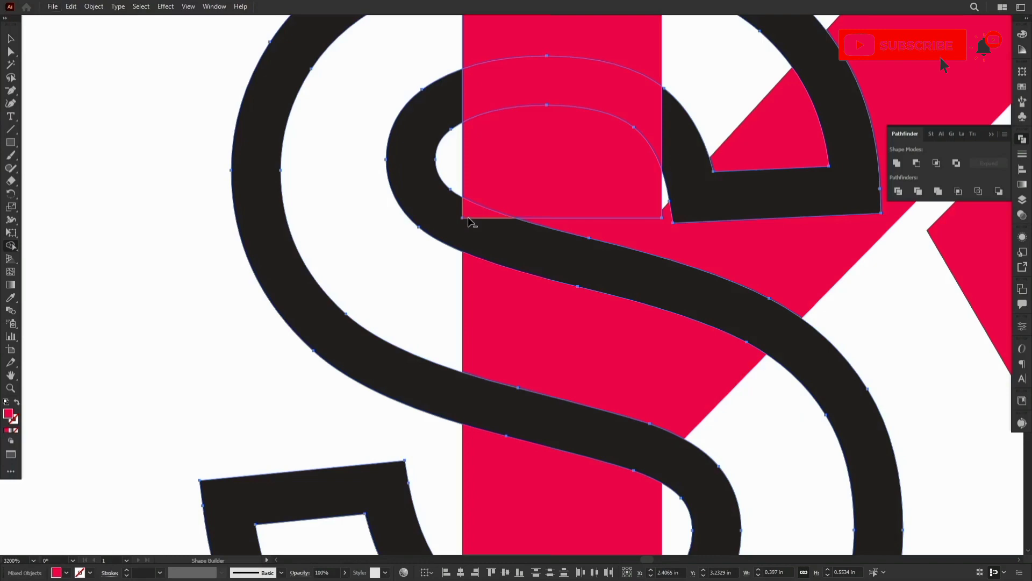
{"action": "left_click", "coordinate": [471, 221]}
{"action": "scroll", "coordinate": [468, 287], "scroll_direction": "down", "scroll_amount": 9}
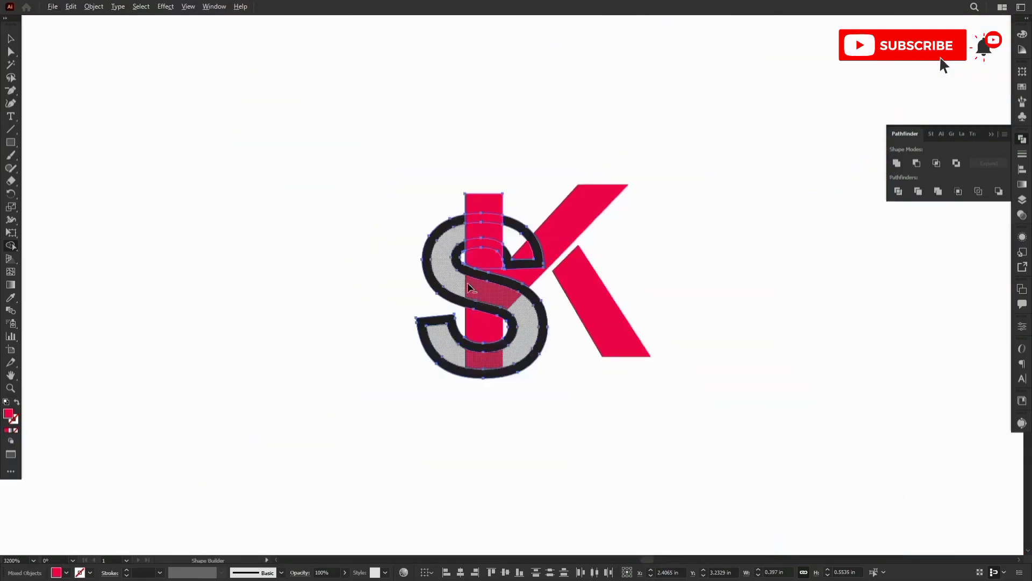
{"action": "left_click", "coordinate": [9, 40]}
{"action": "left_click", "coordinate": [393, 208]}
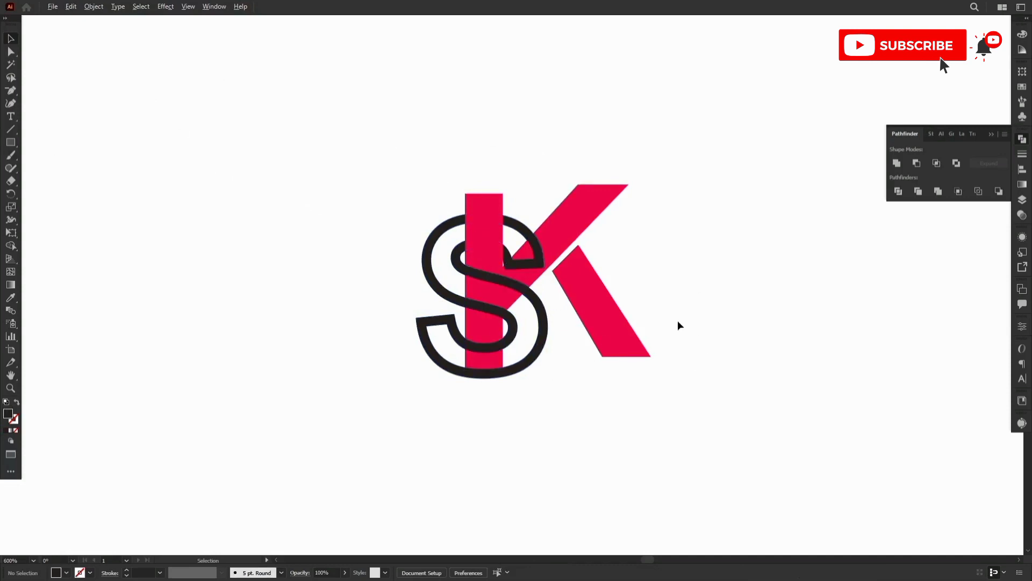
{"action": "scroll", "coordinate": [678, 321], "scroll_direction": "up", "scroll_amount": 1}
{"action": "left_click_drag", "start_coordinate": [503, 348], "coordinate": [521, 424]}
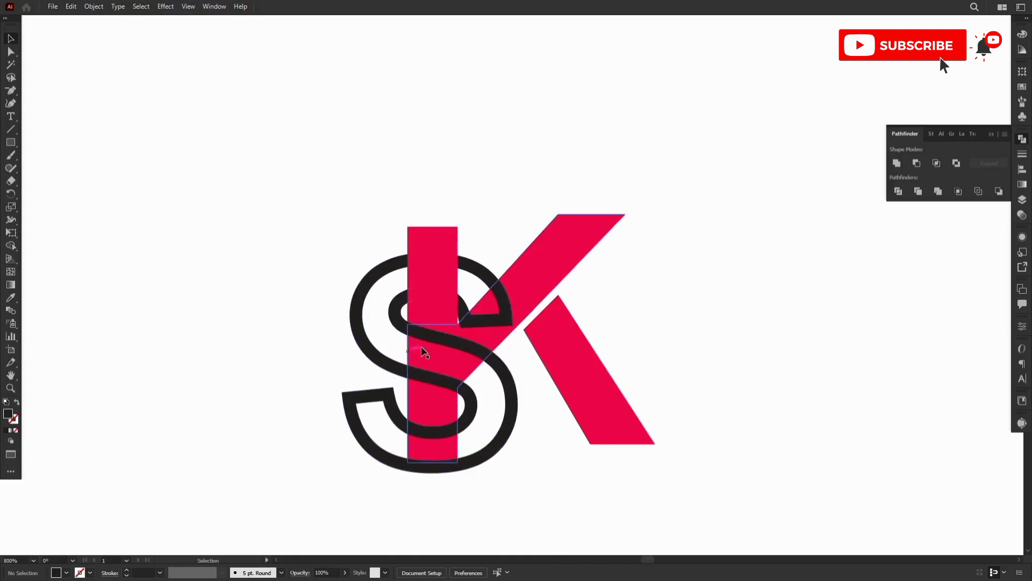
{"action": "scroll", "coordinate": [424, 351], "scroll_direction": "up", "scroll_amount": 1}
{"action": "scroll", "coordinate": [426, 348], "scroll_direction": "down", "scroll_amount": 2}
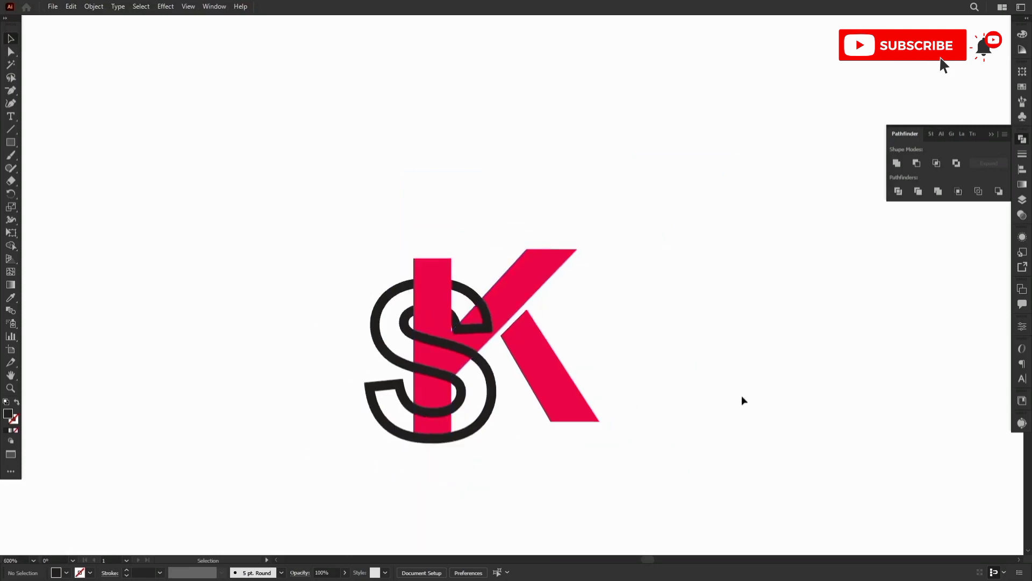
{"action": "left_click_drag", "start_coordinate": [534, 471], "coordinate": [533, 422]}
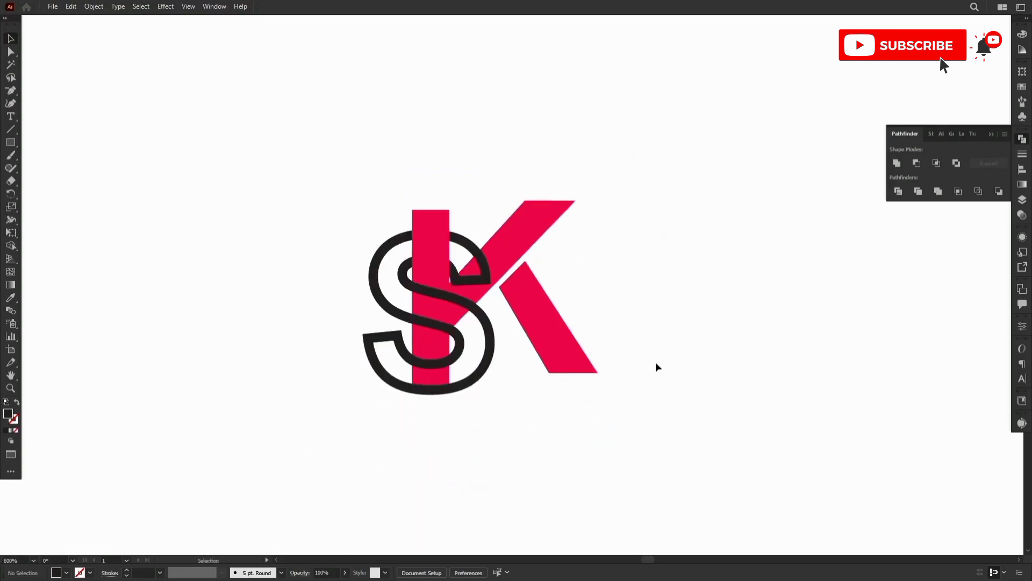
{"action": "scroll", "coordinate": [514, 364], "scroll_direction": "up", "scroll_amount": 2}
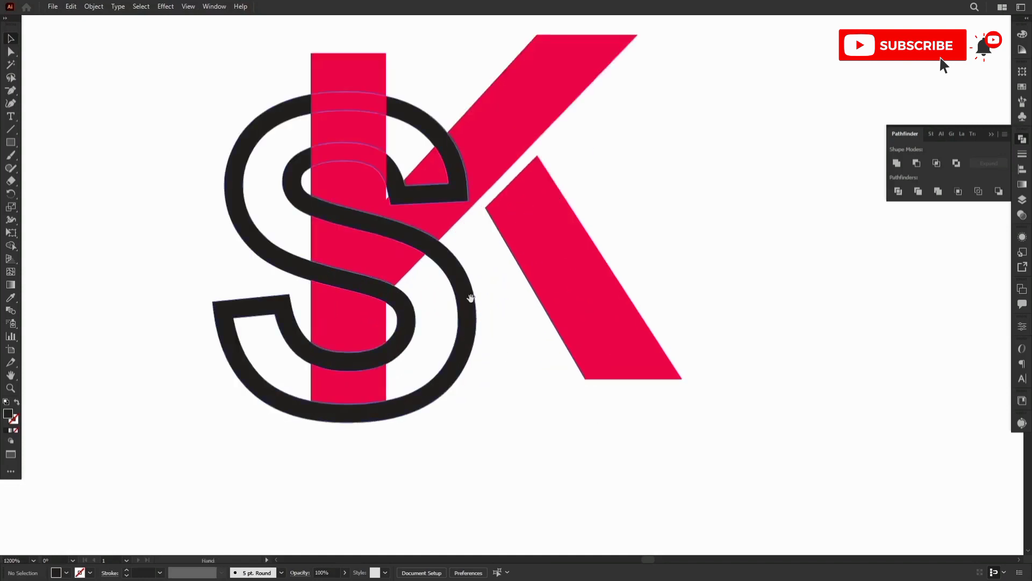
Select all the pieces of the S and K and group them into one object
{"action": "scroll", "coordinate": [478, 346], "scroll_direction": "up", "scroll_amount": 2}
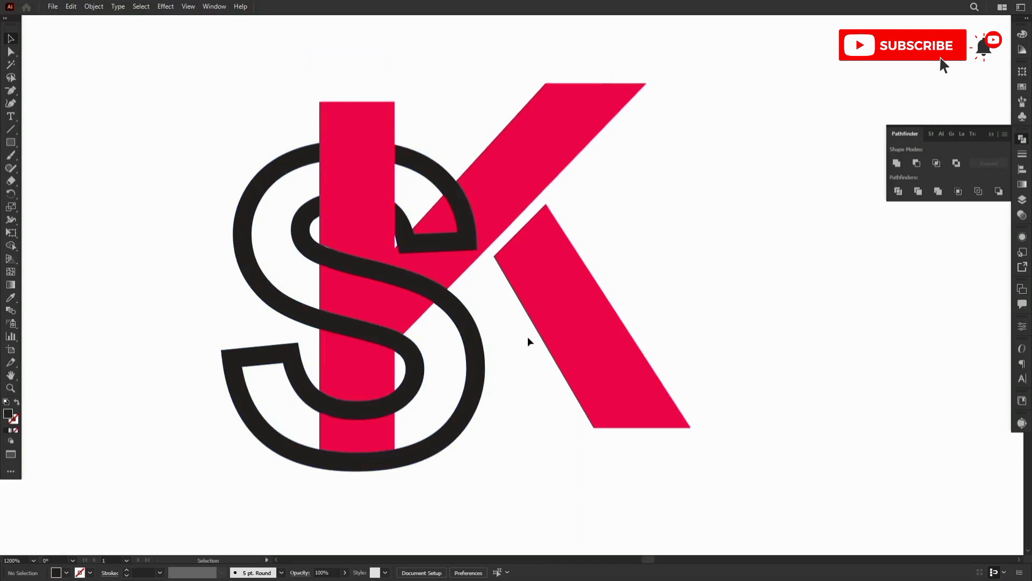
{"action": "key", "text": "space"}
{"action": "left_click_drag", "start_coordinate": [518, 328], "coordinate": [531, 354]}
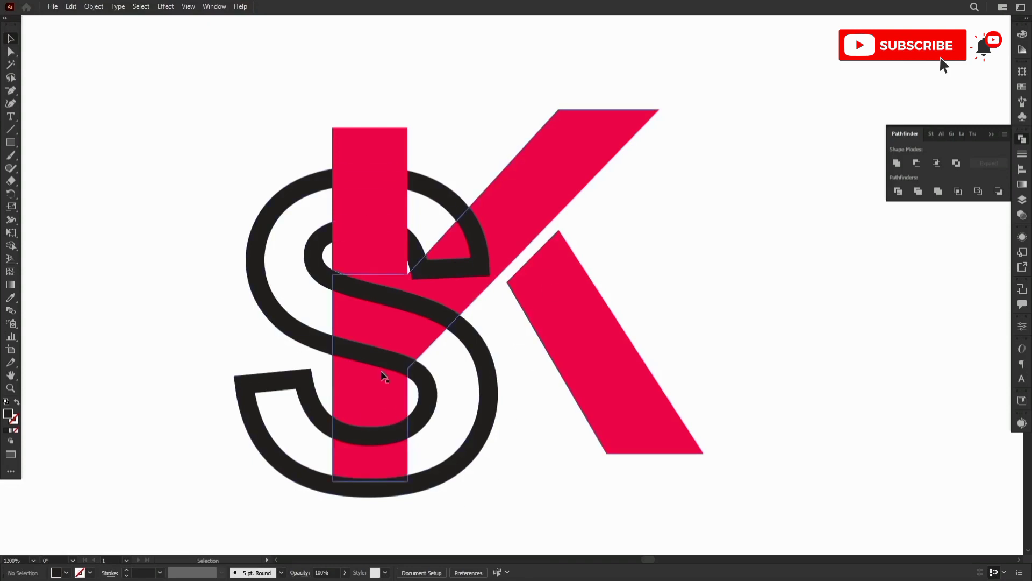
{"action": "scroll", "coordinate": [383, 375], "scroll_direction": "down", "scroll_amount": 2}
{"action": "scroll", "coordinate": [383, 375], "scroll_direction": "up", "scroll_amount": 2}
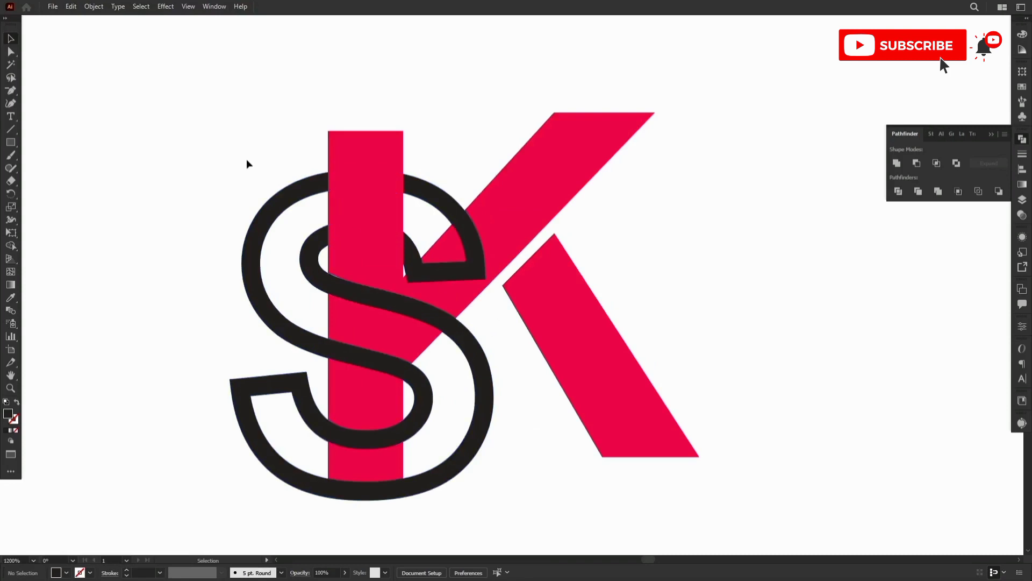
{"action": "left_click_drag", "start_coordinate": [118, 100], "coordinate": [779, 484]}
{"action": "key", "text": "a"}
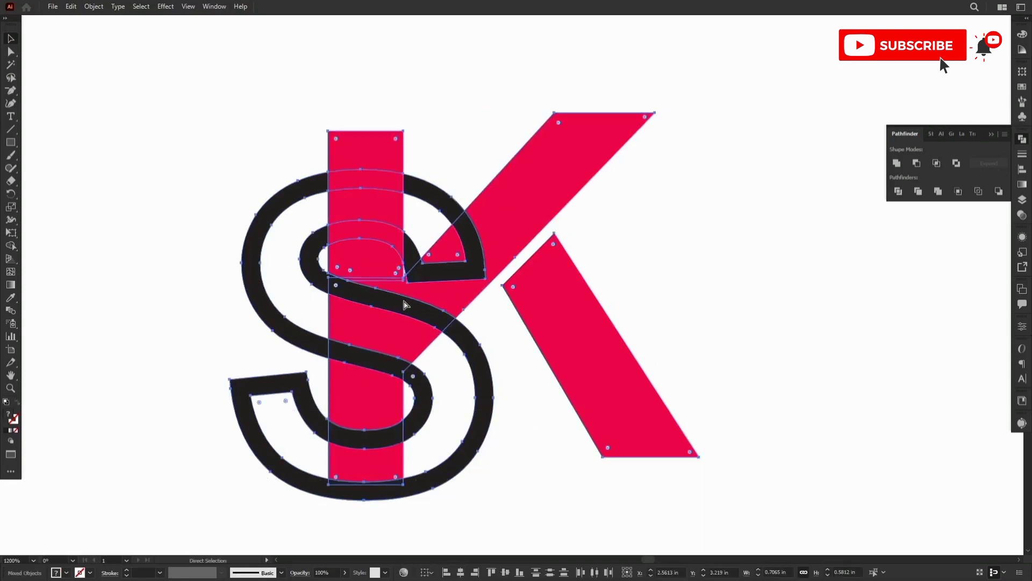
{"action": "key", "text": "v"}
{"action": "left_click", "coordinate": [768, 302]}
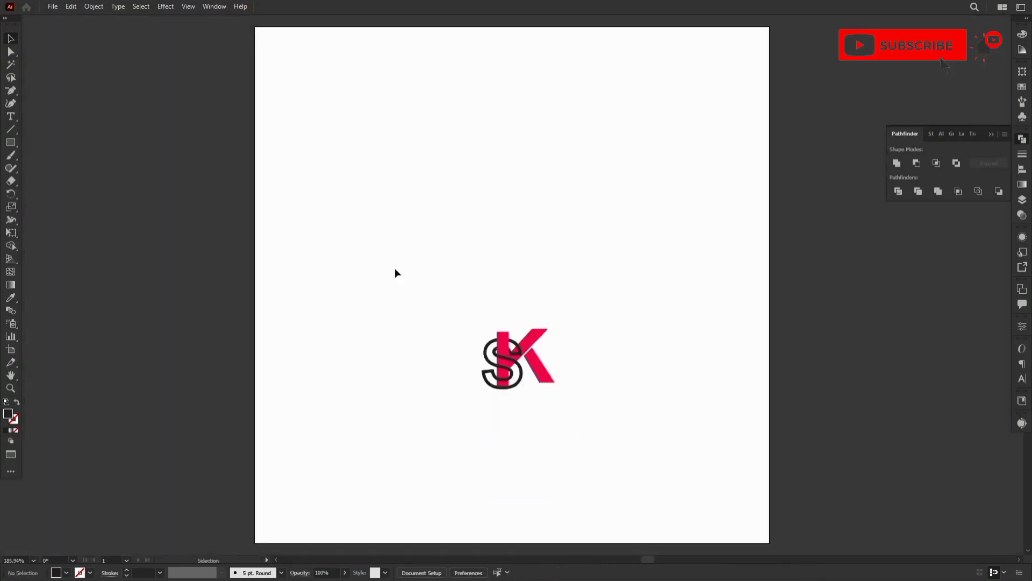
Scale the grouped SK logo up proportionally to about 4.57 by 3.76 in and move it fully inside the artboard
{"action": "left_click_drag", "start_coordinate": [350, 242], "coordinate": [632, 371]}
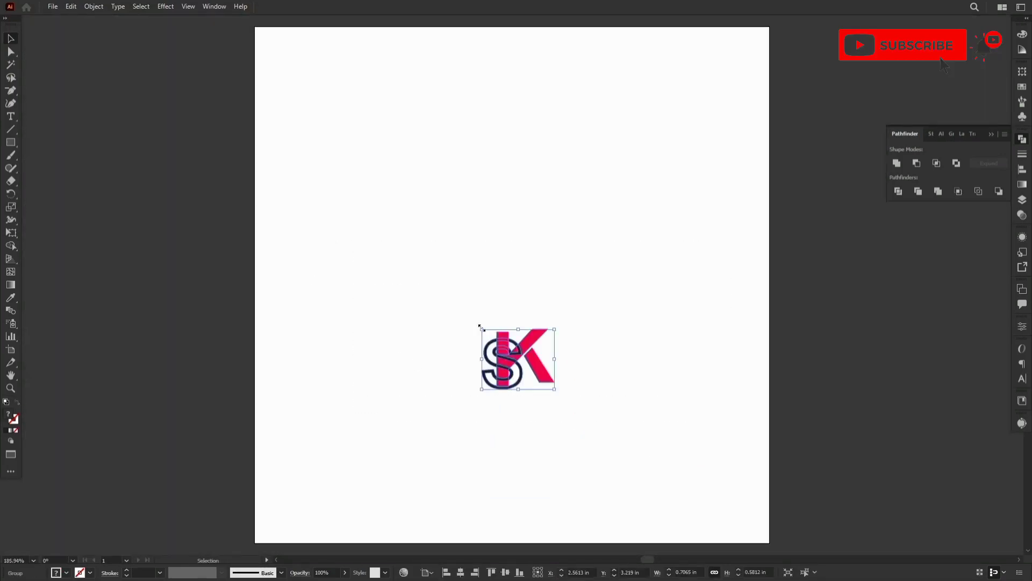
{"action": "left_click_drag", "start_coordinate": [480, 328], "coordinate": [244, 74]}
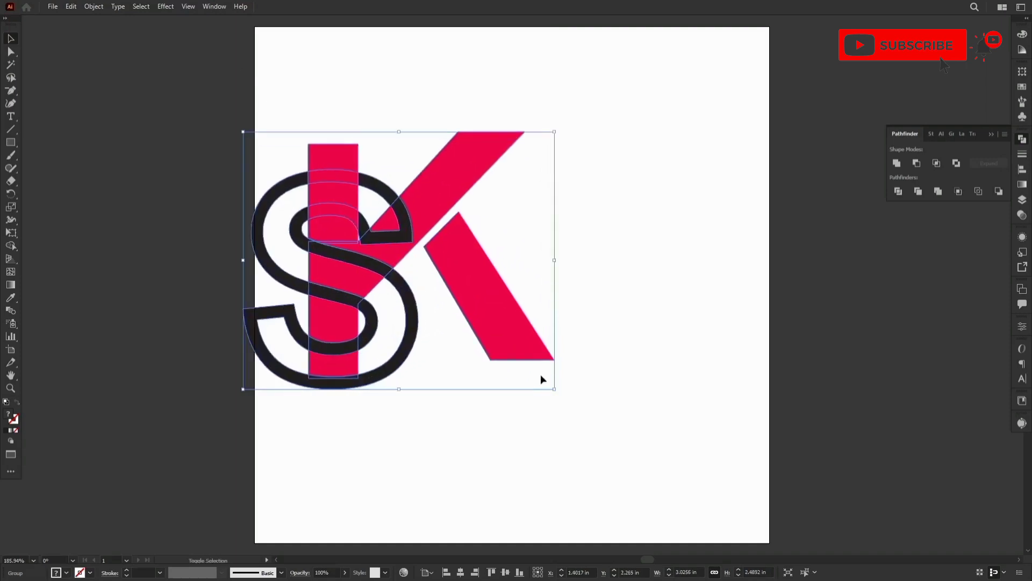
{"action": "left_click_drag", "start_coordinate": [556, 393], "coordinate": [774, 526]}
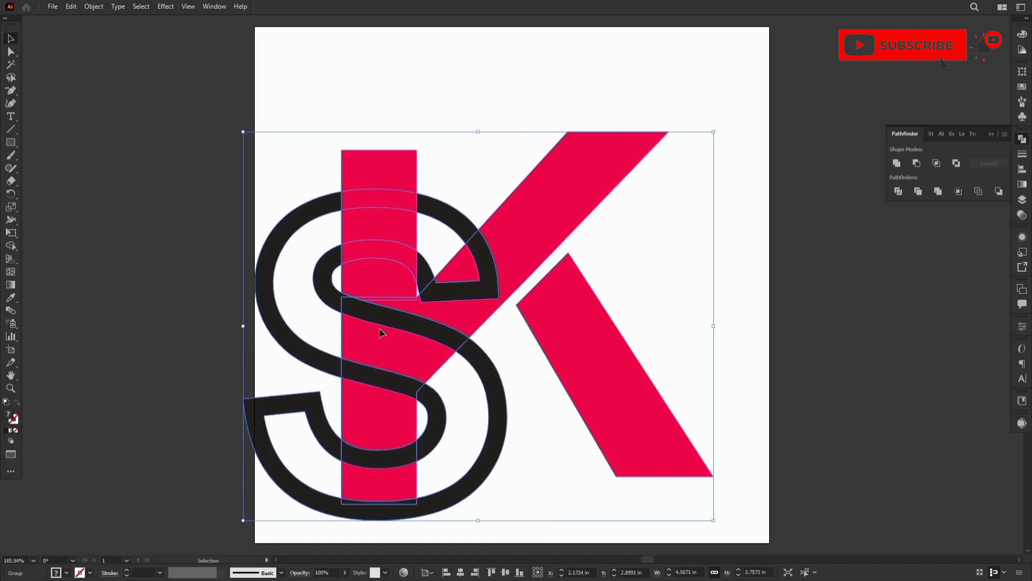
{"action": "left_click_drag", "start_coordinate": [379, 328], "coordinate": [423, 307]}
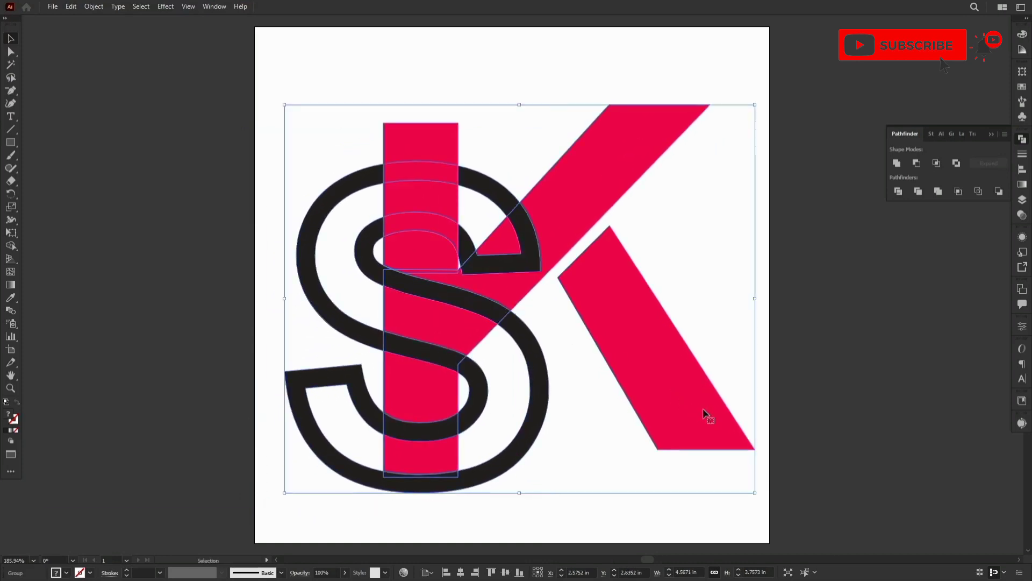
Centre the SK logo horizontally and vertically on the artboard, and deselect it
{"action": "left_click", "coordinate": [1023, 327]}
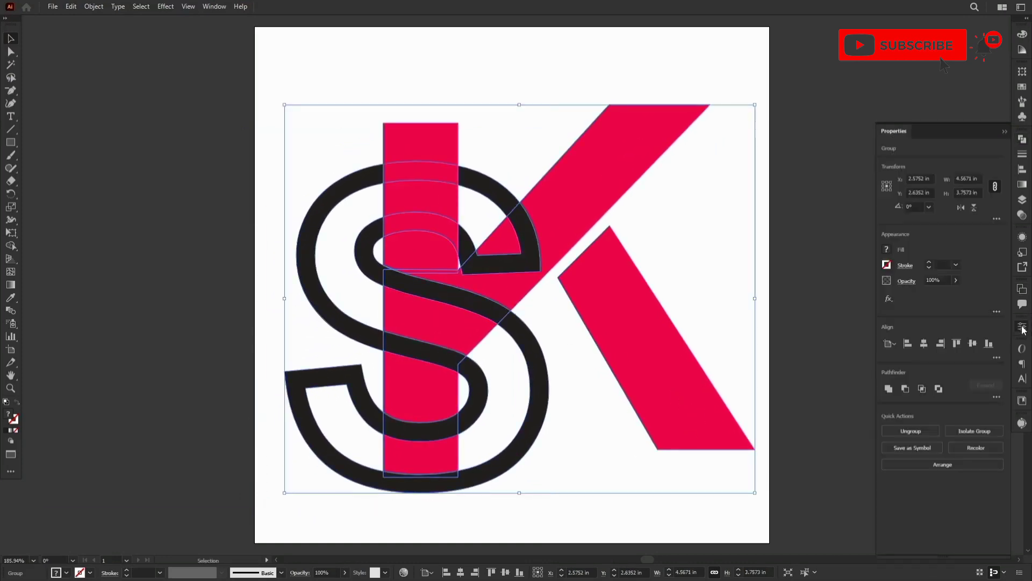
{"action": "left_click", "coordinate": [924, 343]}
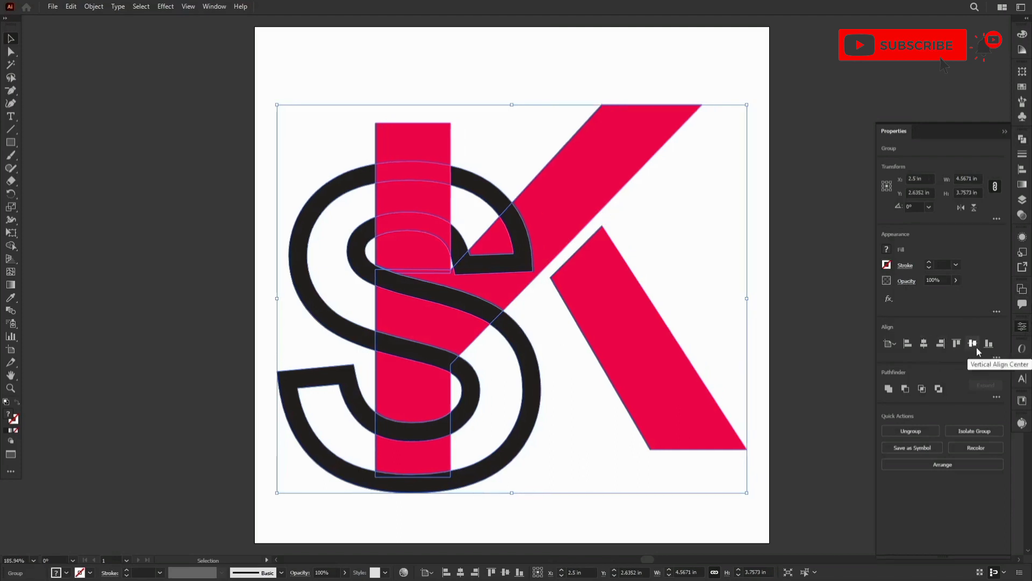
{"action": "left_click", "coordinate": [976, 347]}
{"action": "left_click", "coordinate": [839, 285]}
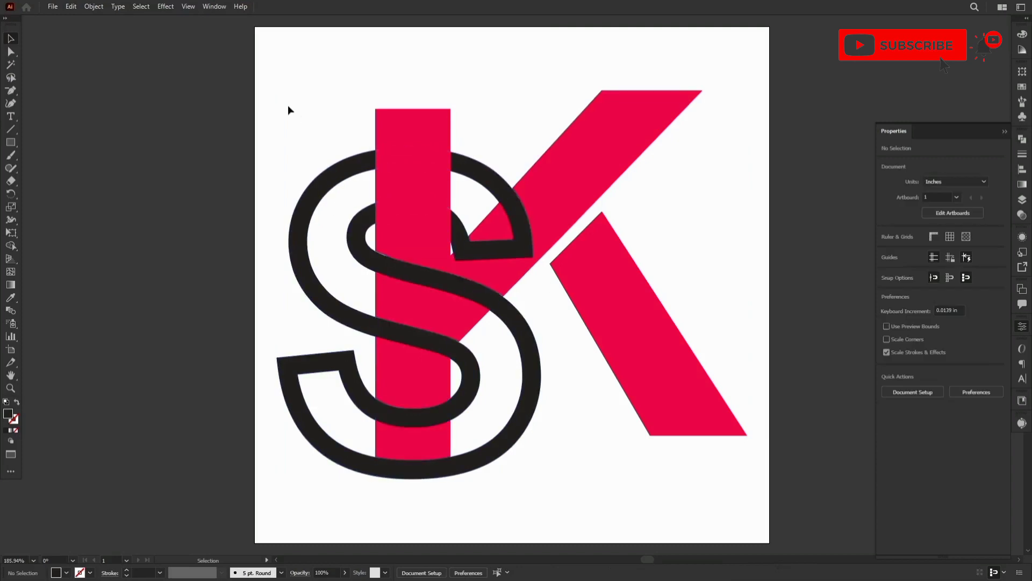
Set up a PNG export named "Untitled-2 kgjmnfdjng" that uses all artboards
{"action": "left_click", "coordinate": [53, 6]}
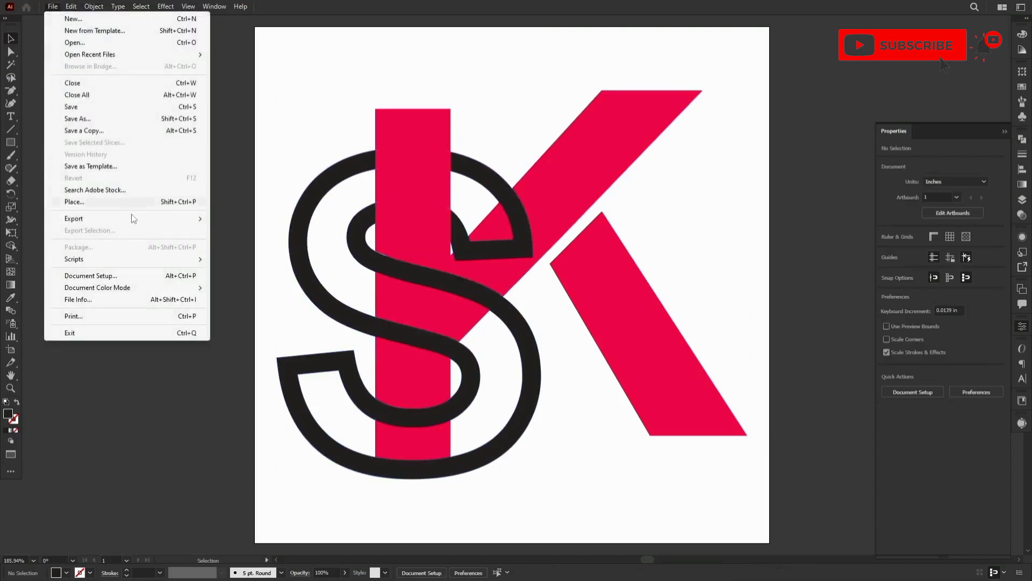
{"action": "mouse_move", "coordinate": [136, 224]}
{"action": "left_click", "coordinate": [261, 229]}
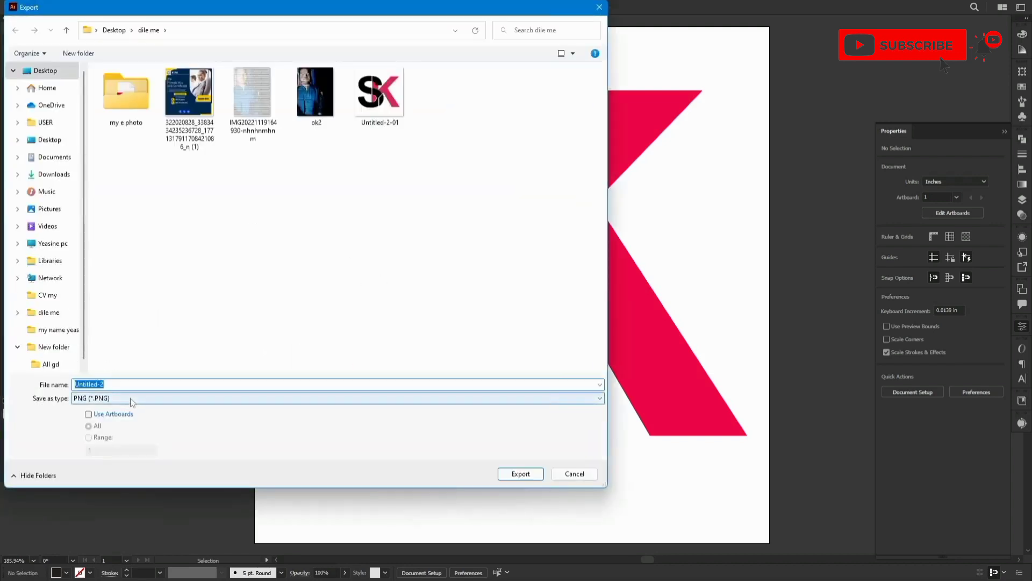
{"action": "left_click", "coordinate": [127, 384]}
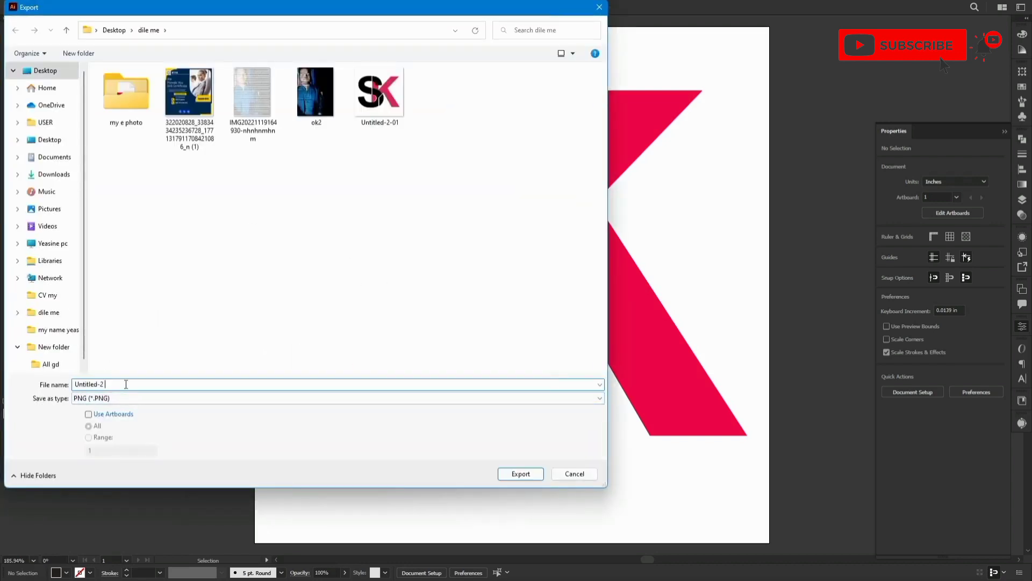
{"action": "type", "text": "kgjmnfdjng"}
{"action": "left_click", "coordinate": [88, 415]}
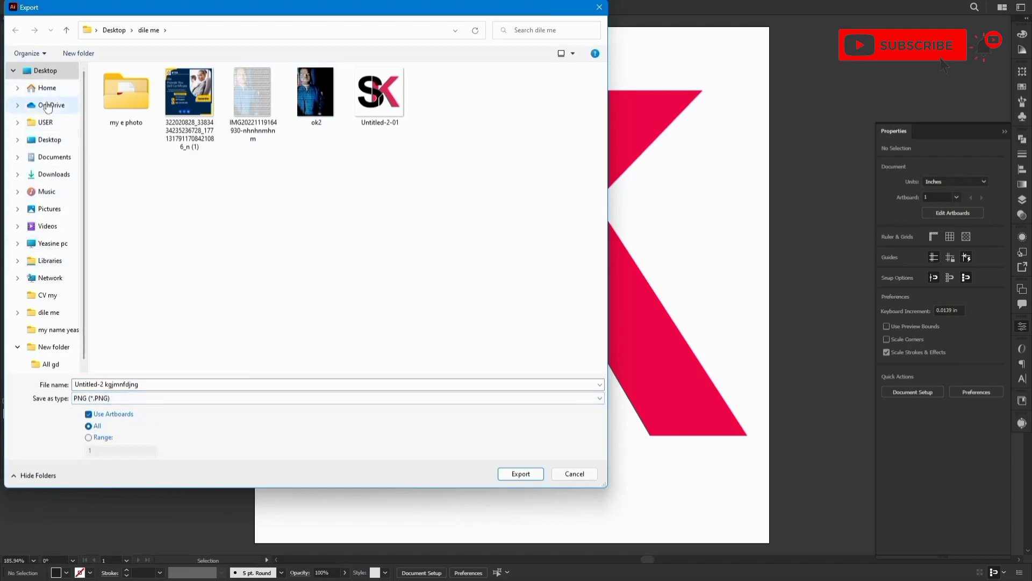
Export the PNG into the Desktop's "dile me" folder at High (300 ppi) with a transparent background
{"action": "left_click", "coordinate": [48, 140]}
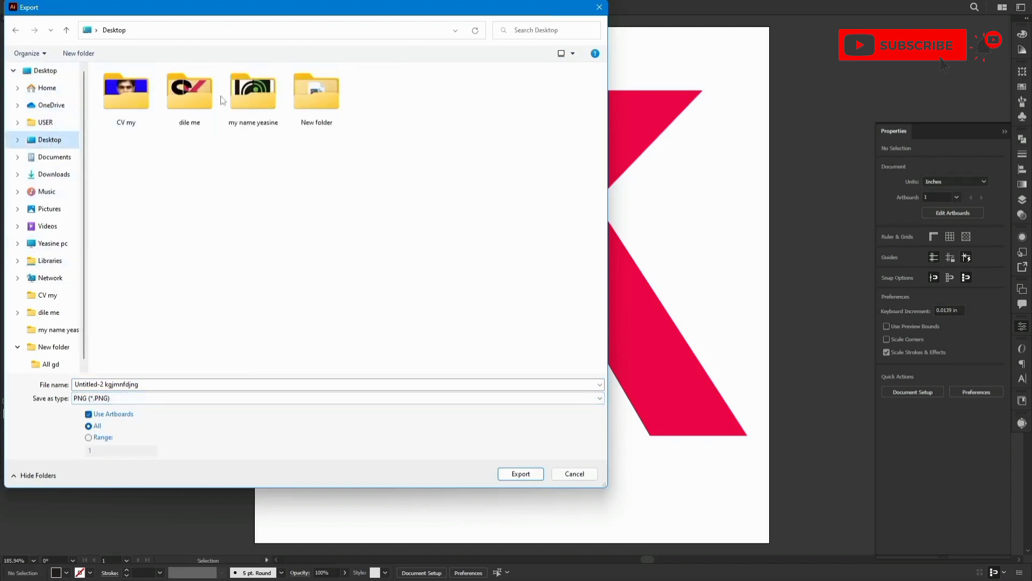
{"action": "double_click", "coordinate": [184, 98]}
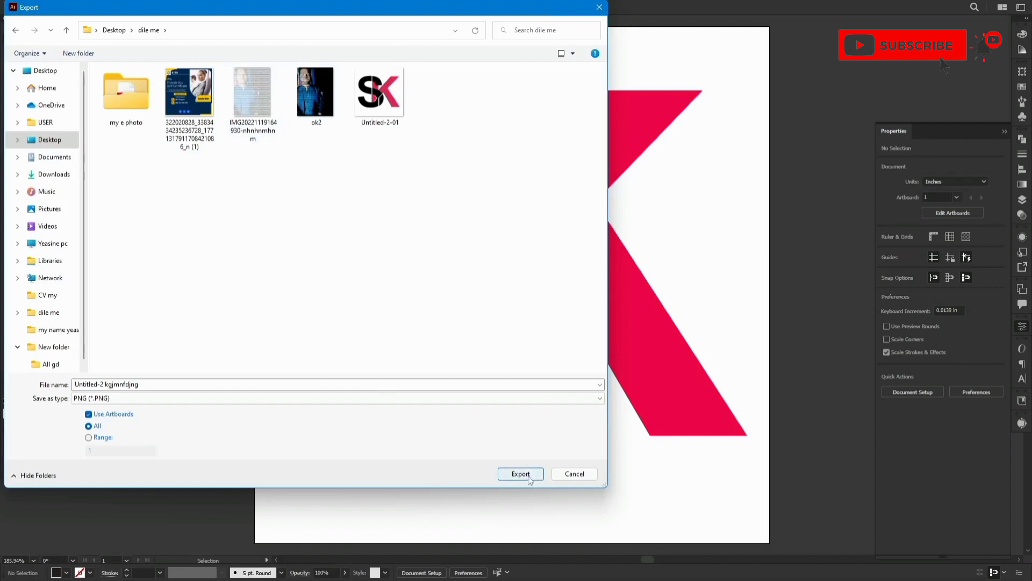
{"action": "left_click", "coordinate": [530, 476]}
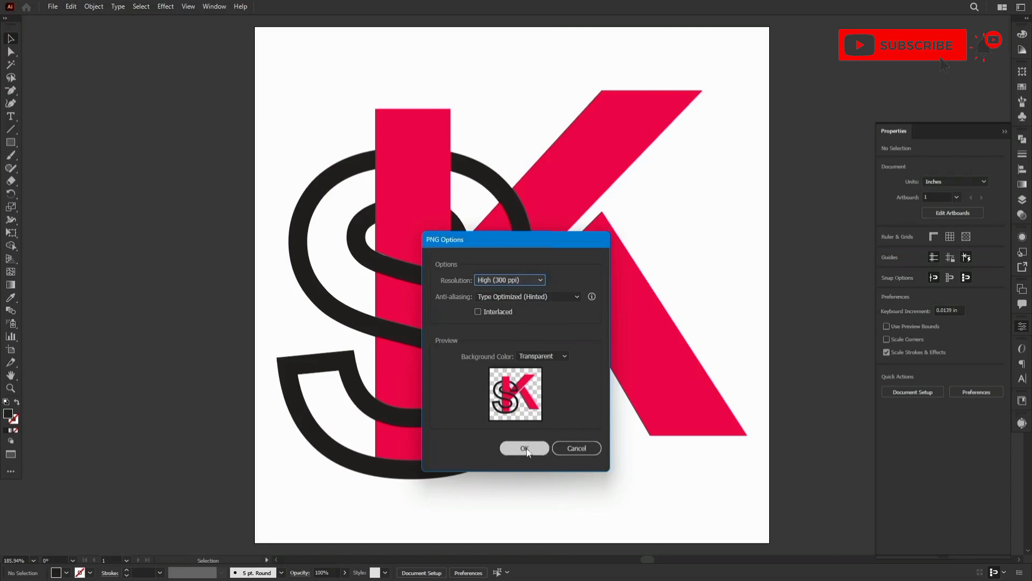
{"action": "left_click", "coordinate": [537, 448]}
Return to the normal screen mode and switch to the letterpress logo mockup in Photoshop
{"action": "key", "text": "f"}
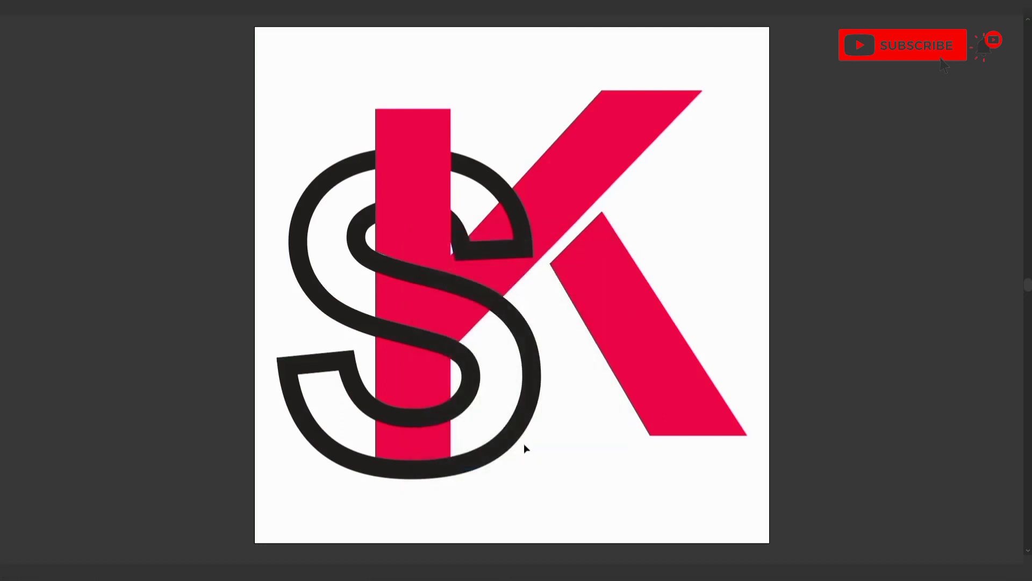
{"action": "key", "text": "f"}
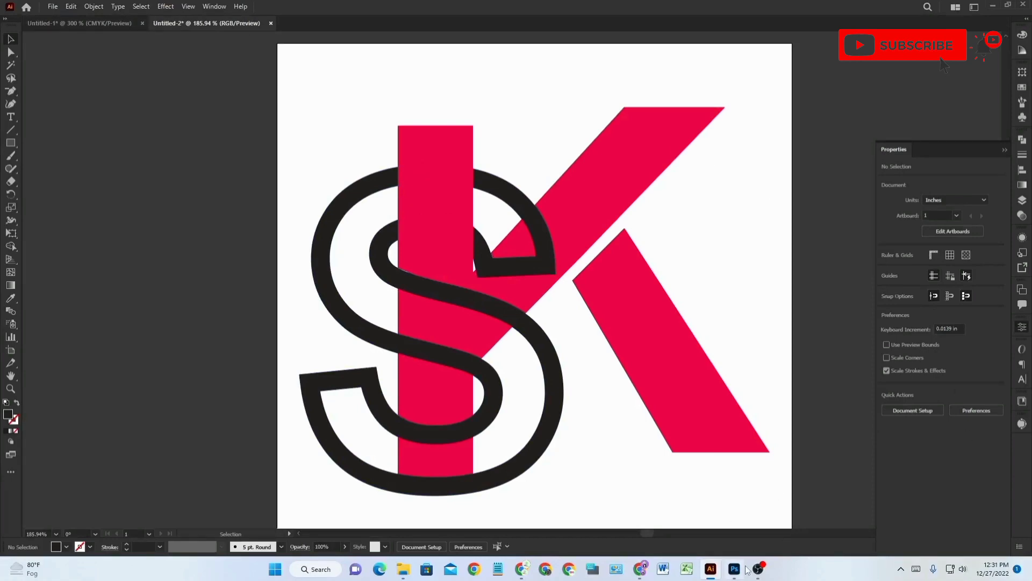
{"action": "left_click", "coordinate": [736, 513]}
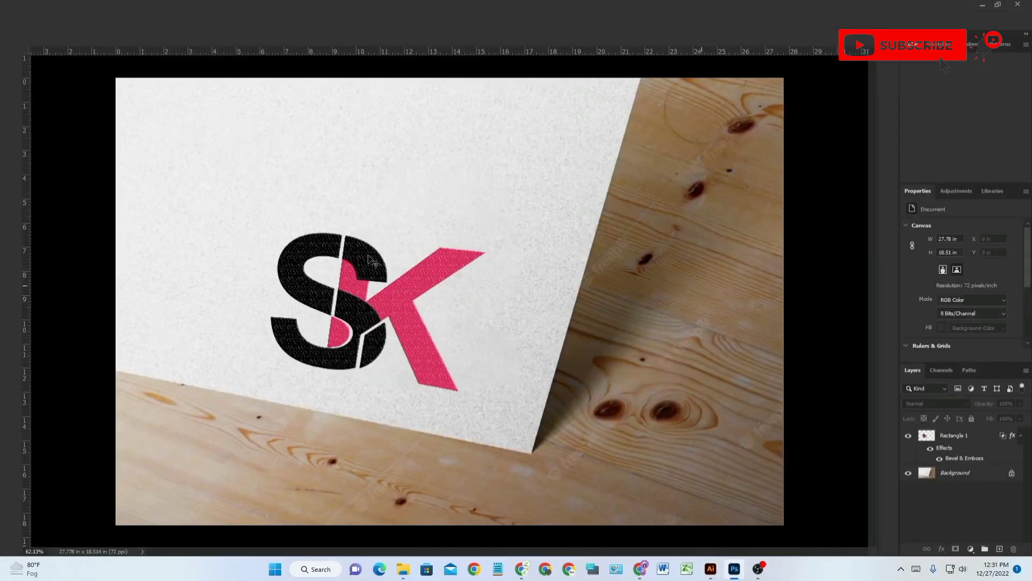
{"action": "left_click", "coordinate": [364, 322]}
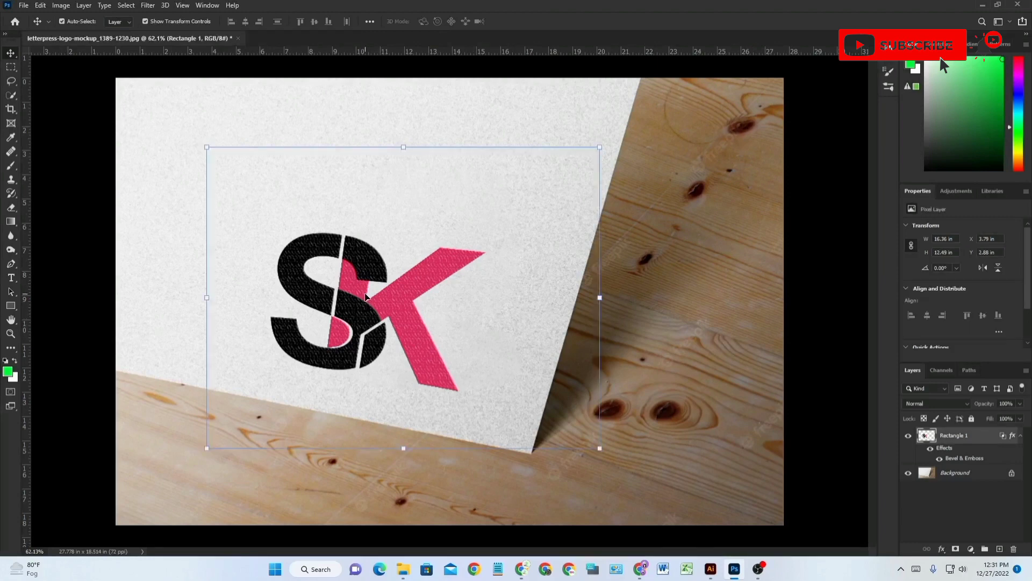
{"action": "double_click", "coordinate": [928, 437]}
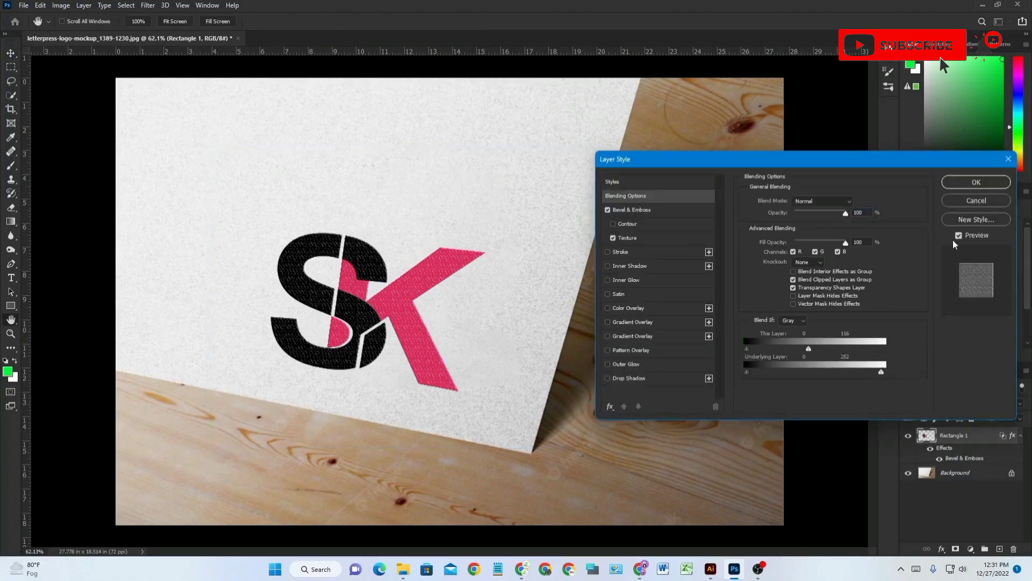
{"action": "left_click", "coordinate": [986, 203]}
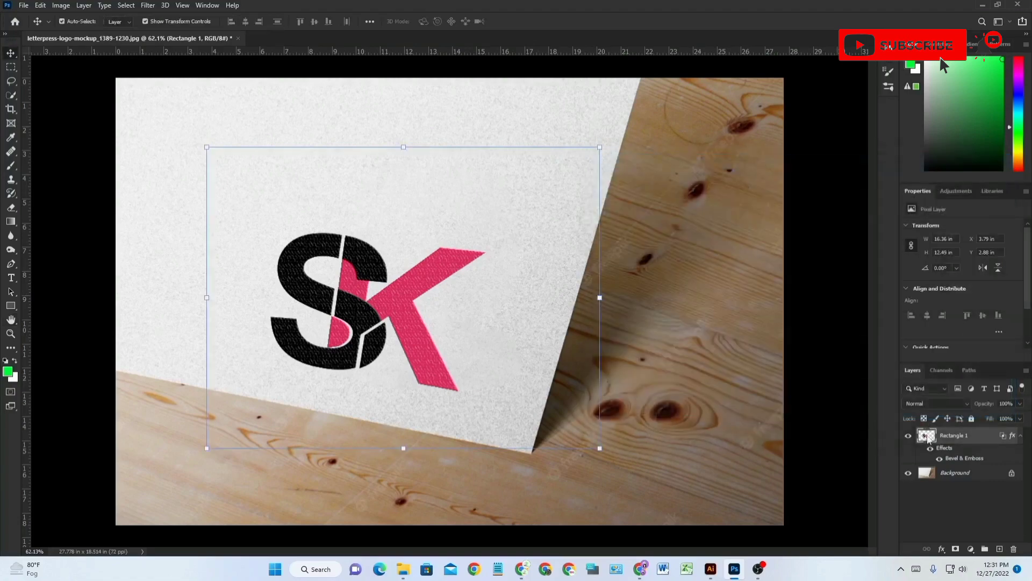
Open "Untitled-2 kgjmnfdjng-01" from the Desktop's "dile me" folder as its own document and close it again
{"action": "key", "text": "ctrl+o"}
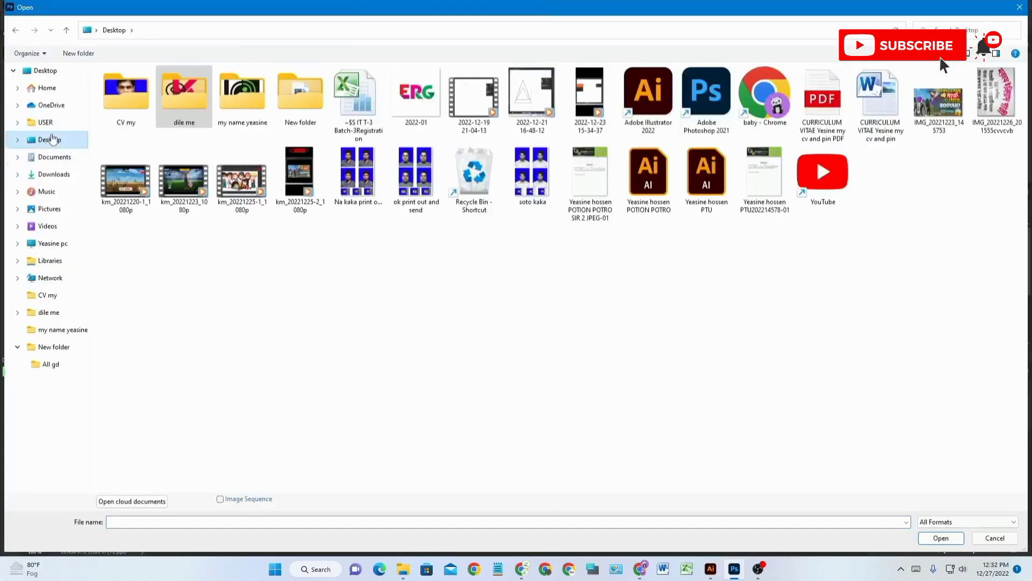
{"action": "double_click", "coordinate": [195, 92]}
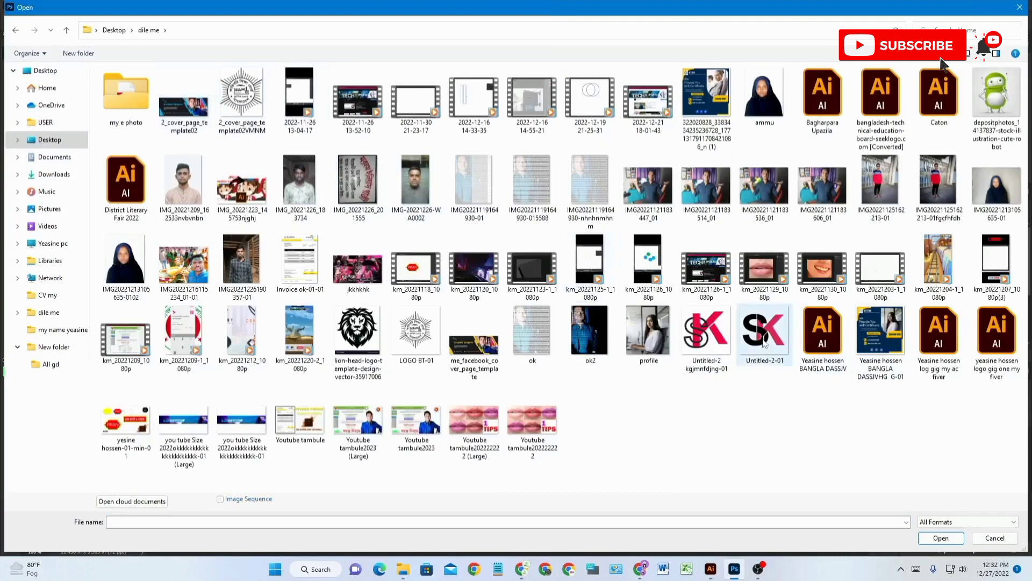
{"action": "left_click", "coordinate": [707, 336]}
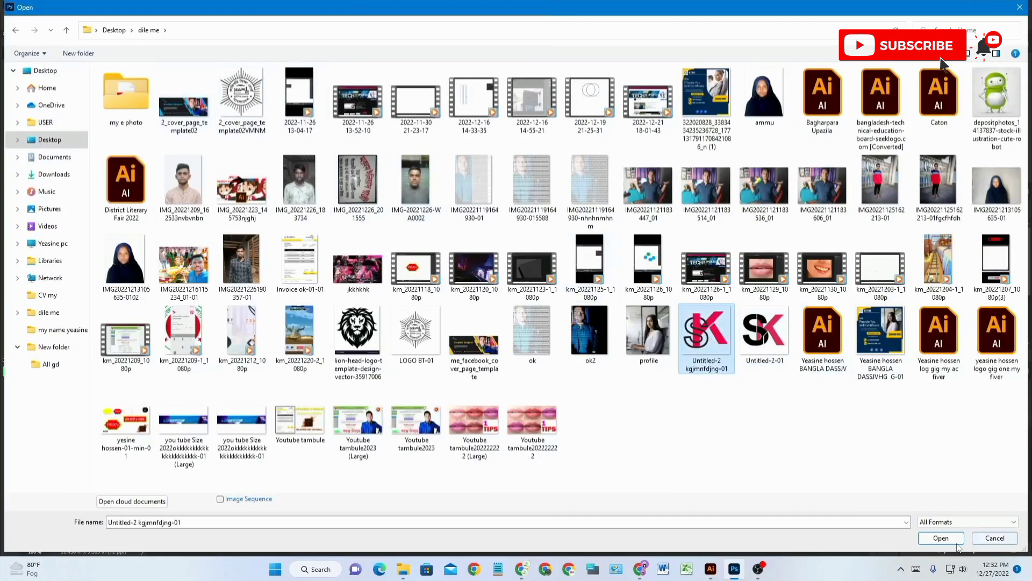
{"action": "left_click", "coordinate": [941, 538]}
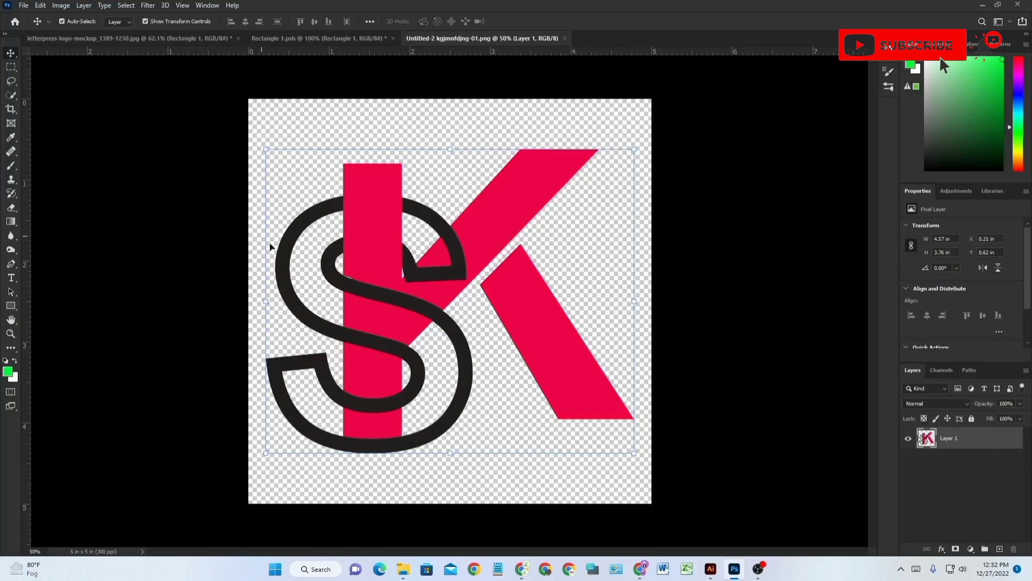
{"action": "left_click", "coordinate": [565, 38]}
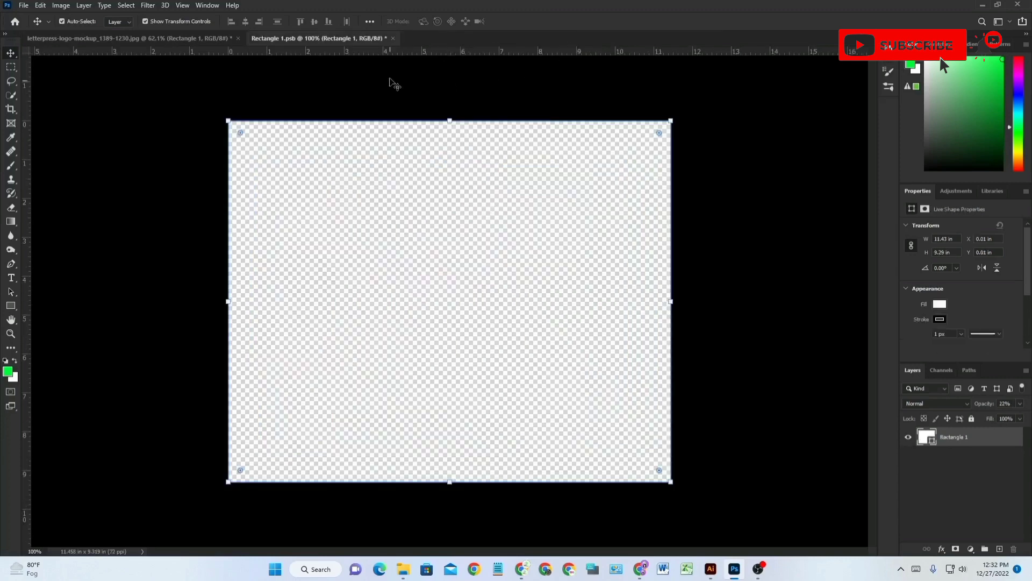
{"action": "key", "text": "ctrl+v"}
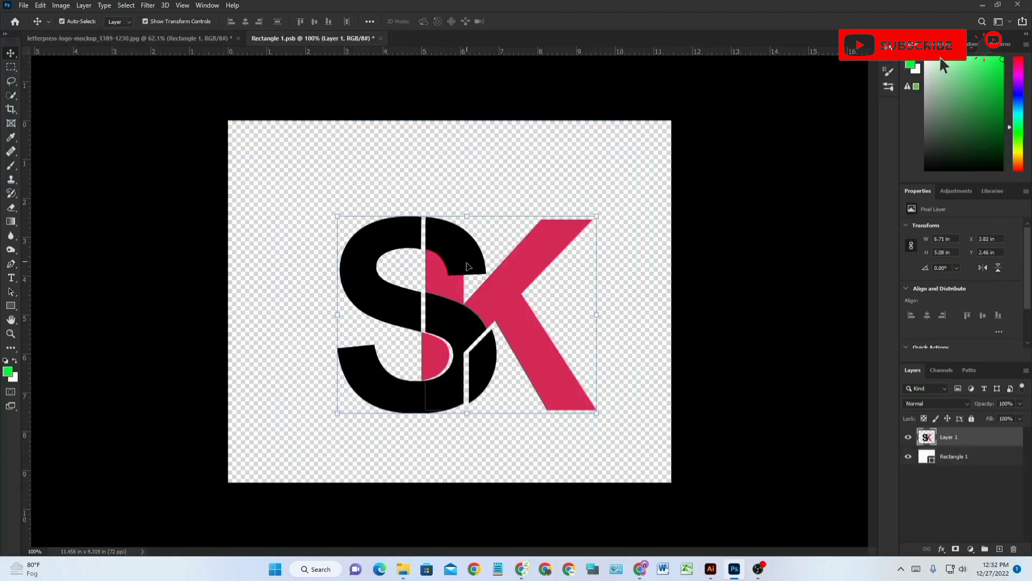
{"action": "key", "text": "ctrl+z"}
{"action": "left_click", "coordinate": [24, 5]}
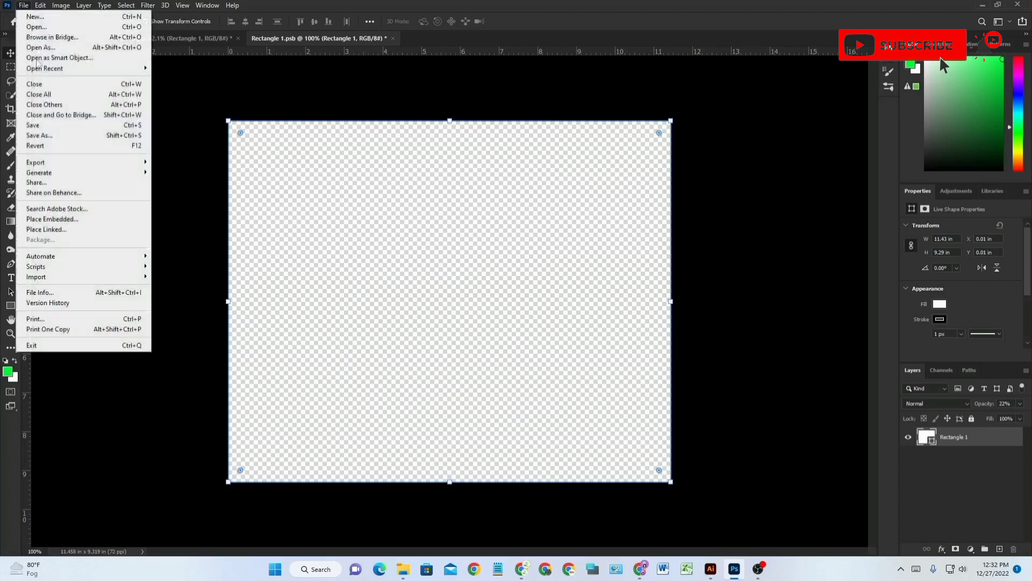
{"action": "left_click", "coordinate": [51, 17]}
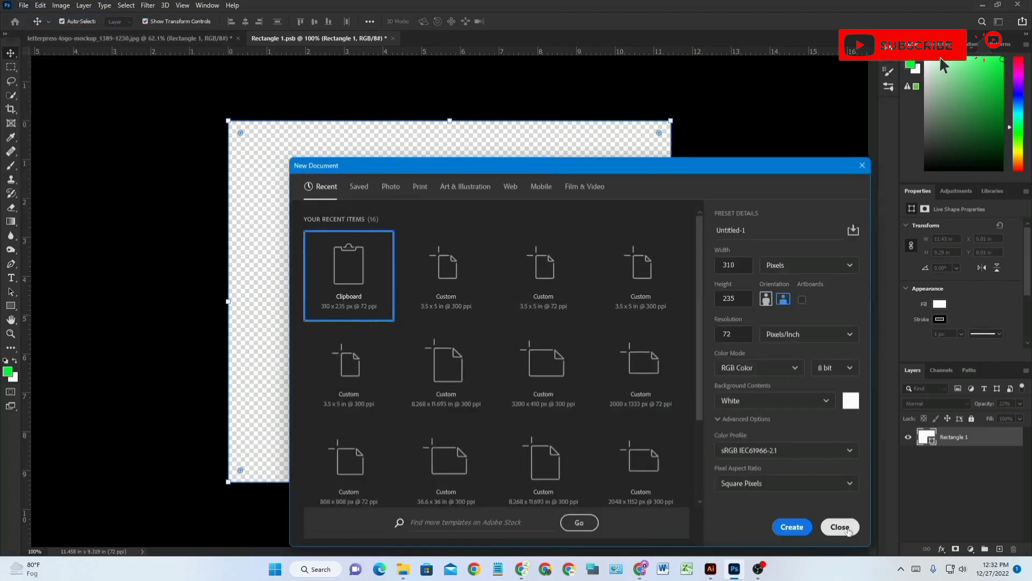
{"action": "left_click", "coordinate": [839, 527]}
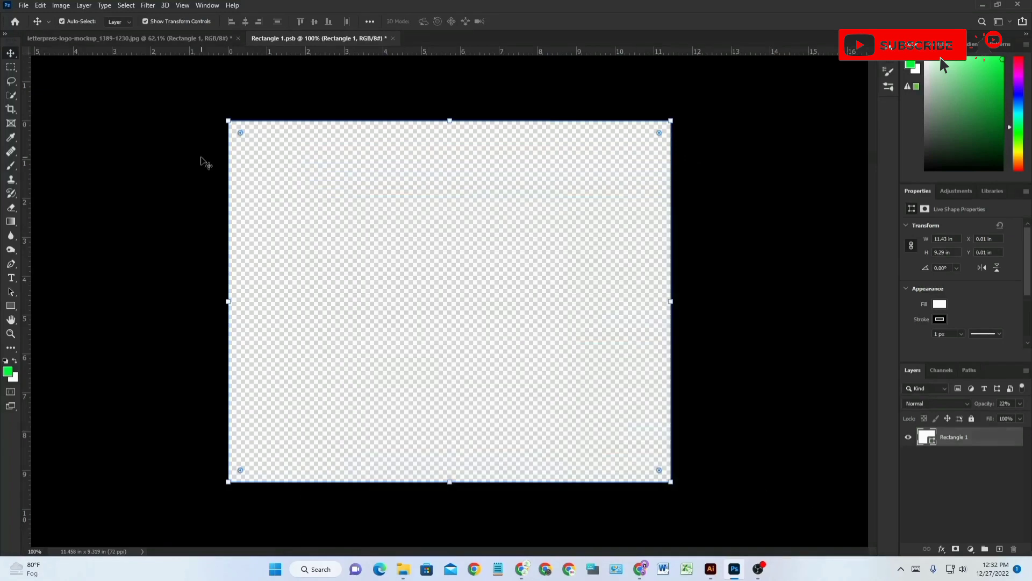
Open the exported "Untitled-2 kgjmnfdjng-01" PNG from the Desktop's "dile me" folder
{"action": "left_click", "coordinate": [24, 5]}
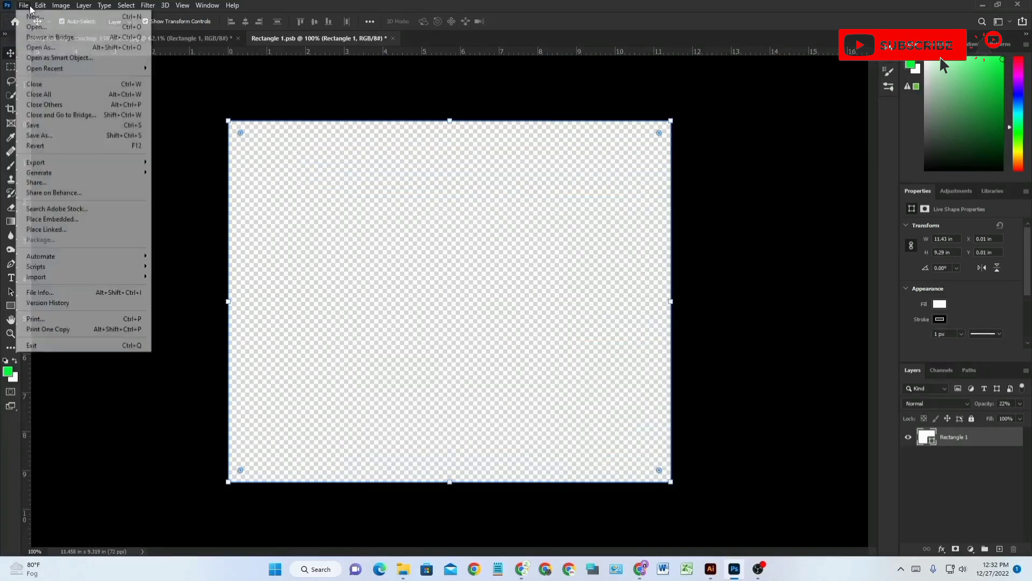
{"action": "left_click", "coordinate": [48, 29]}
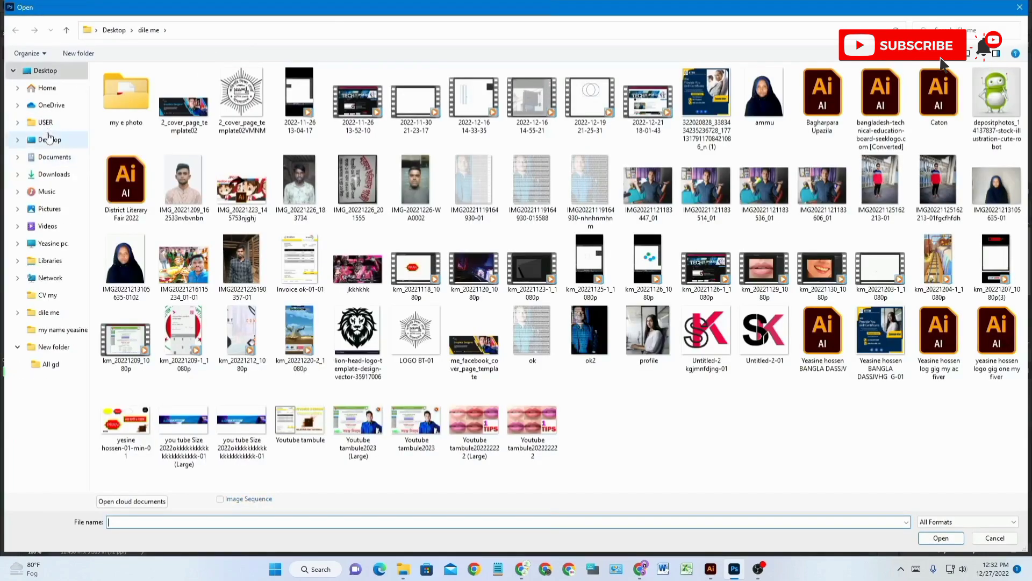
{"action": "left_click", "coordinate": [47, 139]}
{"action": "double_click", "coordinate": [208, 96]}
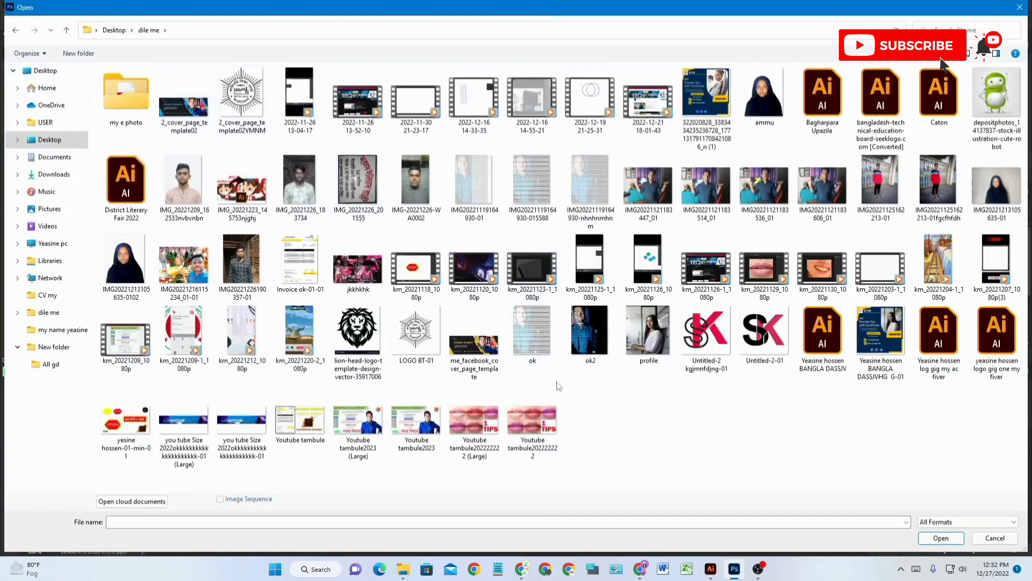
{"action": "left_click", "coordinate": [708, 353]}
{"action": "left_click", "coordinate": [931, 538]}
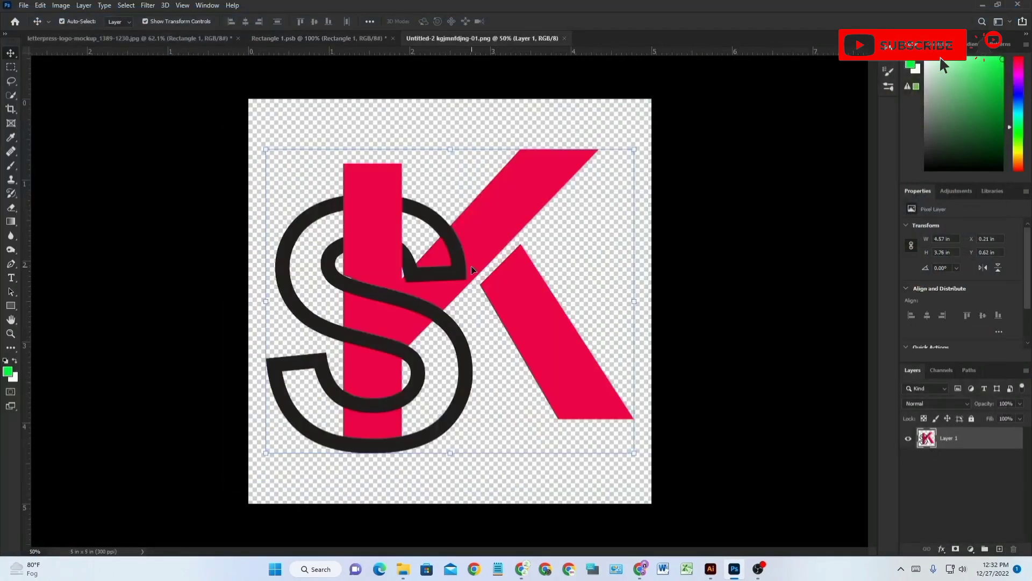
Bring the SK logo into Rectangle 1.psb and scale it to 46.98%, vertically centred within the canvas
{"action": "left_click_drag", "start_coordinate": [471, 265], "coordinate": [414, 269]}
{"action": "scroll", "coordinate": [419, 294], "scroll_direction": "down", "scroll_amount": 5}
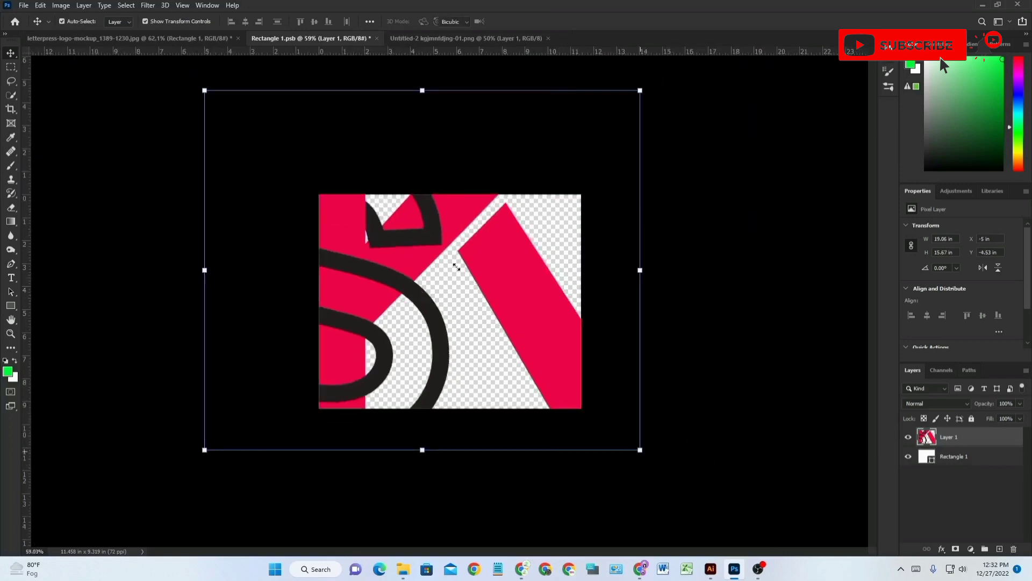
{"action": "left_click_drag", "start_coordinate": [639, 451], "coordinate": [410, 258]}
{"action": "left_click_drag", "start_coordinate": [375, 217], "coordinate": [527, 344]}
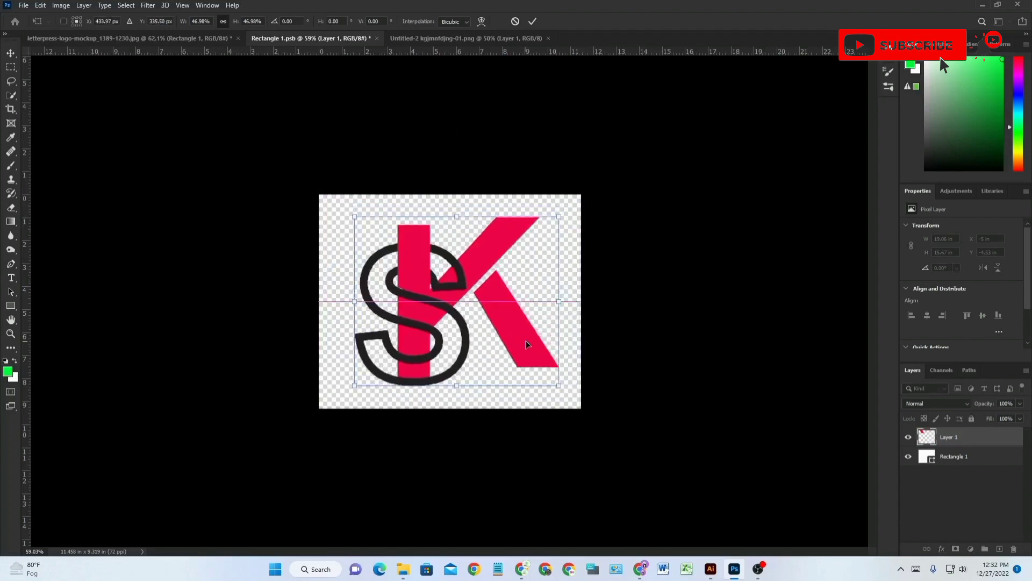
{"action": "scroll", "coordinate": [527, 344], "scroll_direction": "up", "scroll_amount": 4}
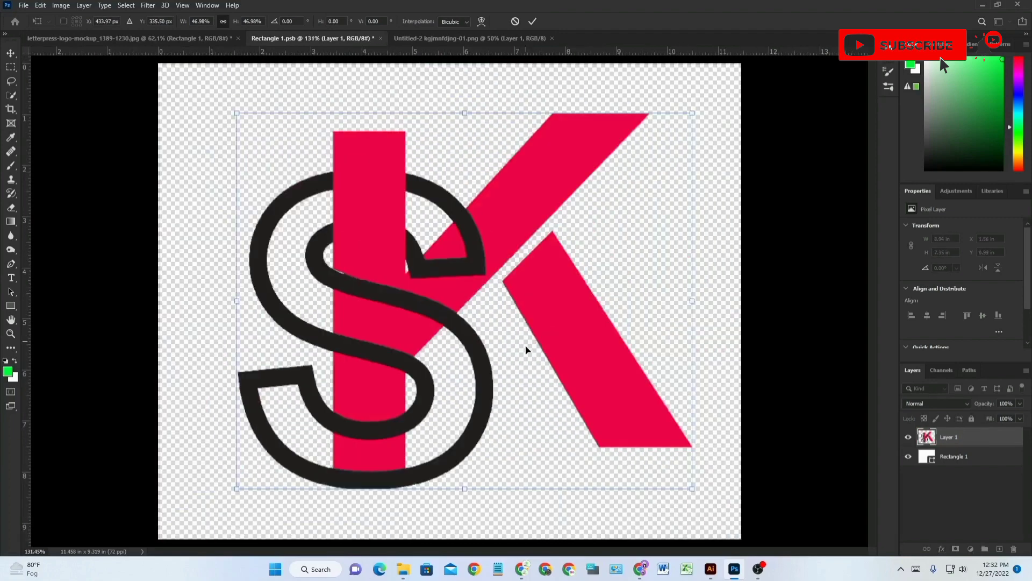
{"action": "key", "text": "Return"}
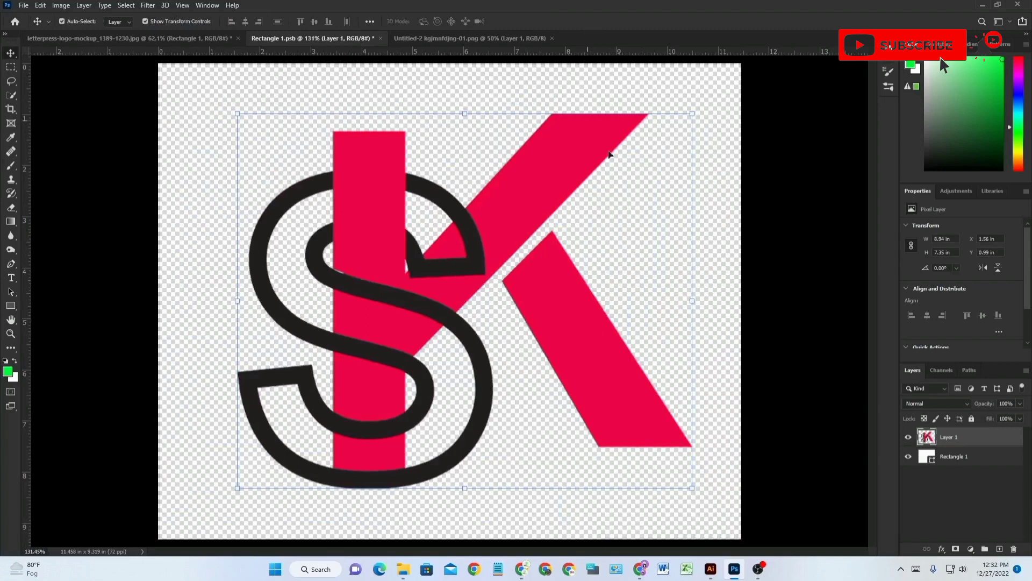
{"action": "left_click", "coordinate": [792, 257]}
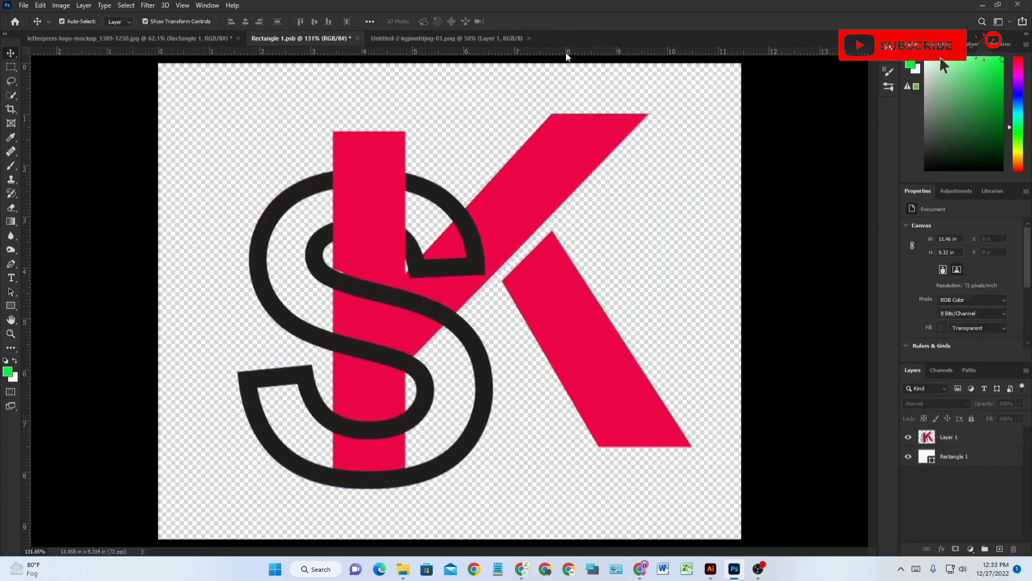
Close the logo PNG document and close Rectangle 1.psb with its changes saved
{"action": "left_click", "coordinate": [529, 38]}
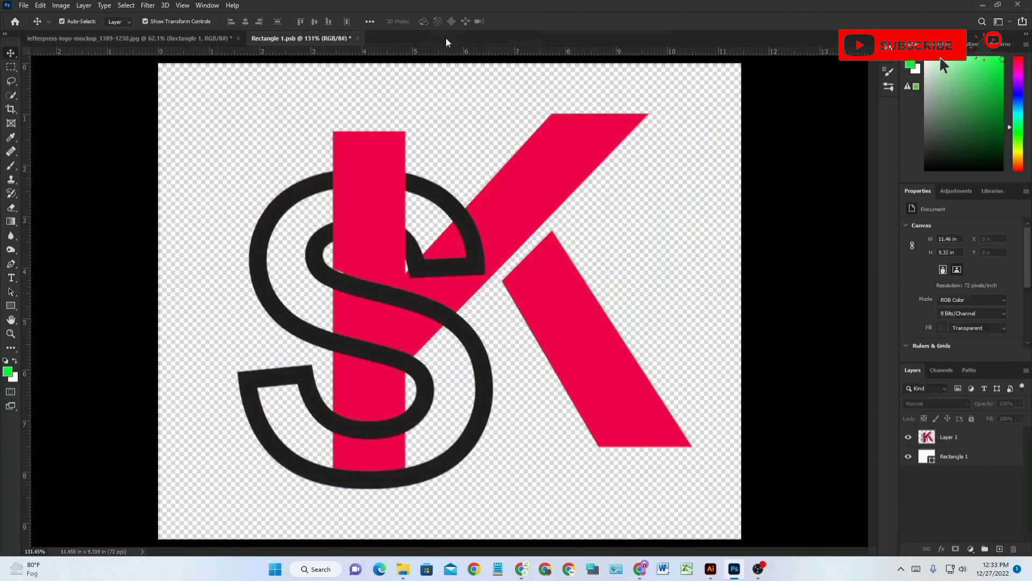
{"action": "left_click", "coordinate": [357, 38]}
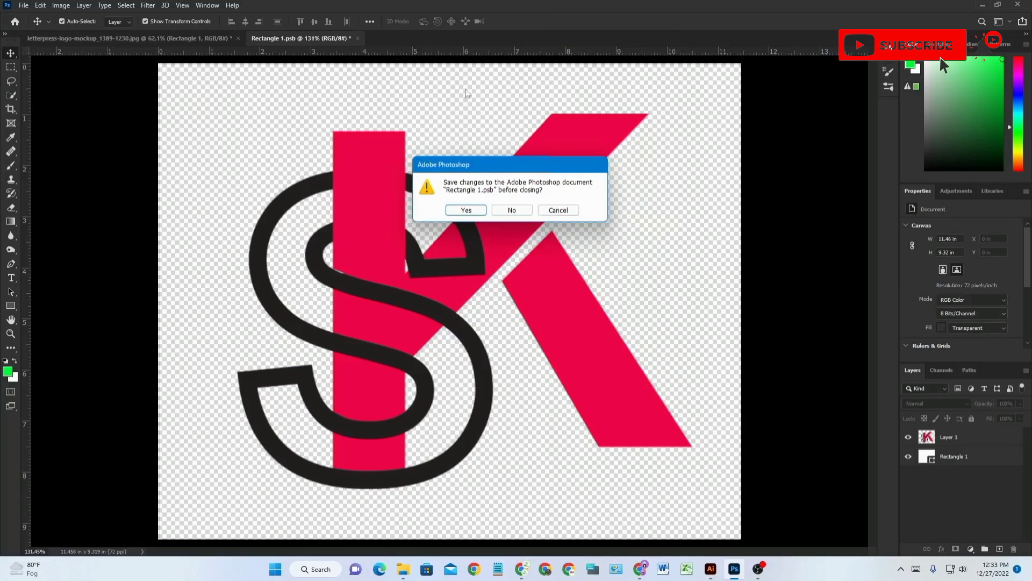
{"action": "left_click", "coordinate": [480, 215]}
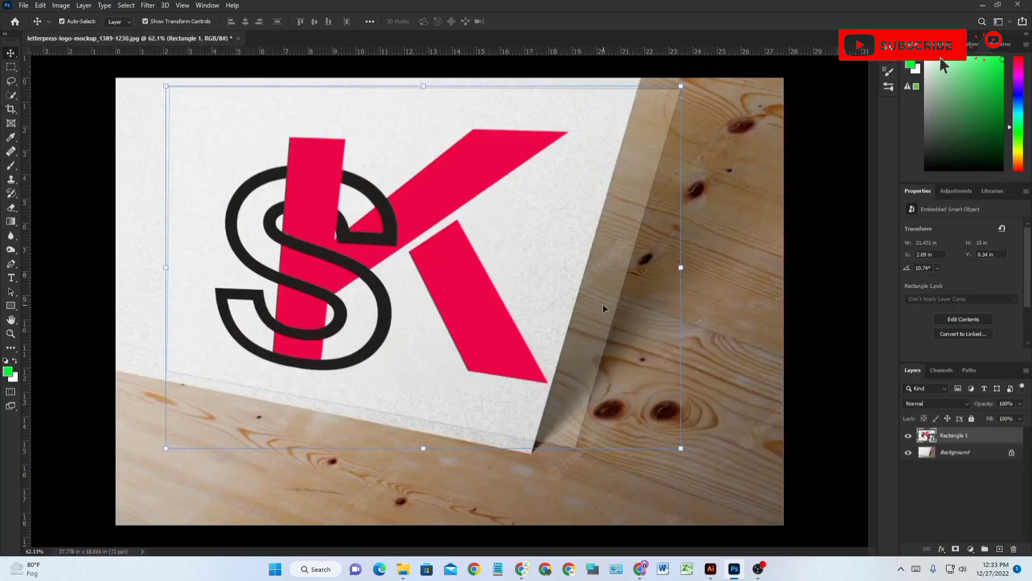
Move the Rectangle 1 smart object to the mockup's upper-left corner, at X 0 in and Y 0 in
{"action": "key", "text": "ctrl+0"}
{"action": "left_click", "coordinate": [768, 330]}
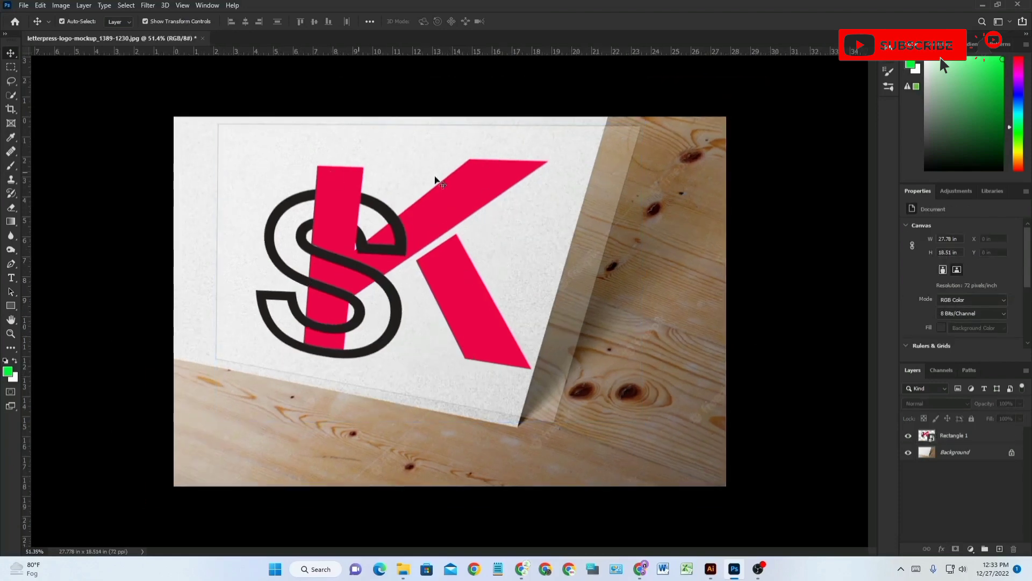
{"action": "left_click", "coordinate": [444, 240]}
{"action": "left_click_drag", "start_coordinate": [445, 240], "coordinate": [428, 242]}
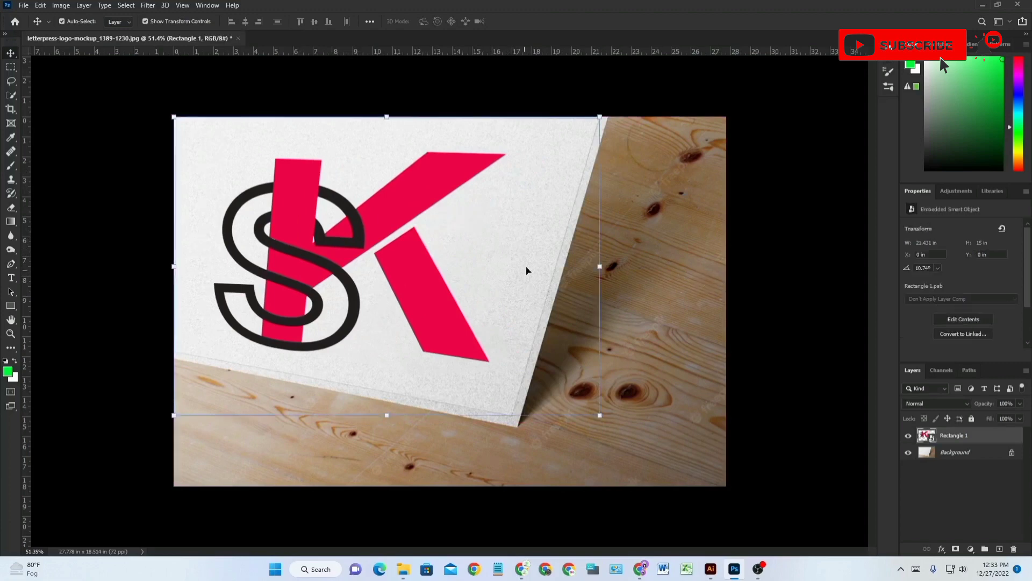
Rasterize the Rectangle 1 smart object and erase its faint rectangle outline along the card's edges with the Eraser tool
{"action": "right_click", "coordinate": [11, 207]}
{"action": "left_click", "coordinate": [30, 205]}
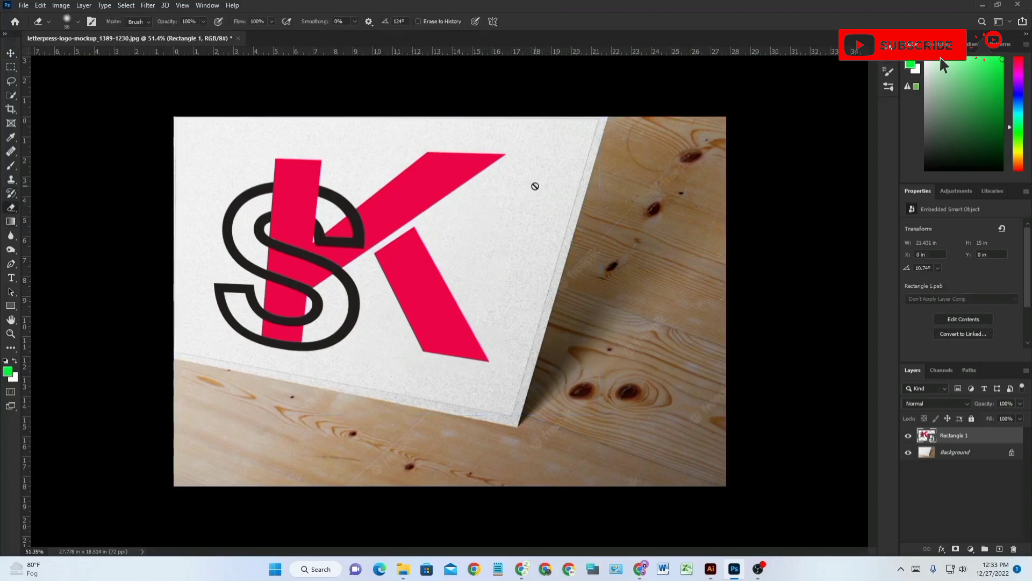
{"action": "left_click", "coordinate": [565, 178]}
{"action": "left_click", "coordinate": [517, 216]}
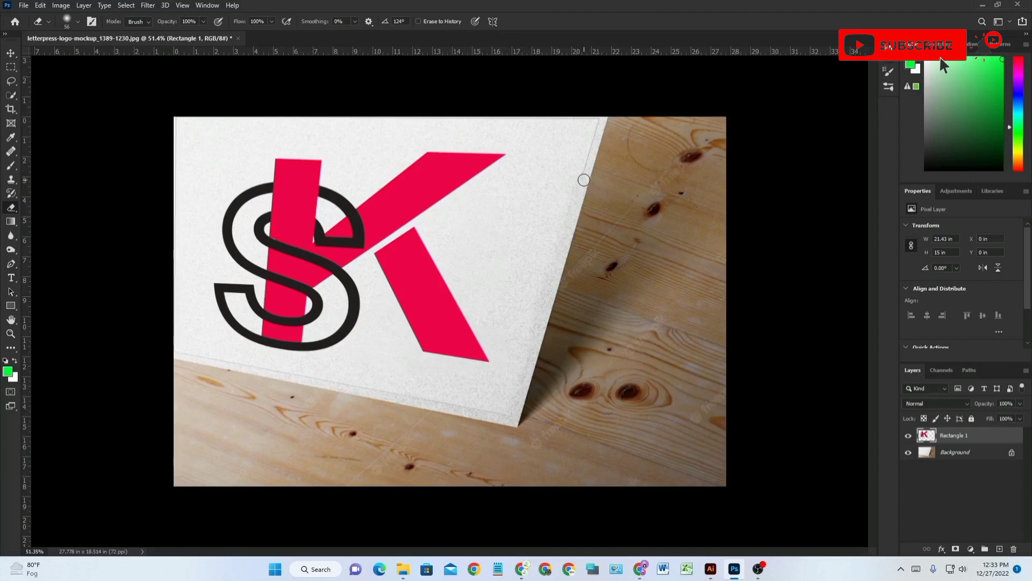
{"action": "left_click_drag", "start_coordinate": [599, 124], "coordinate": [600, 115]}
{"action": "key", "text": "ctrl+plus"}
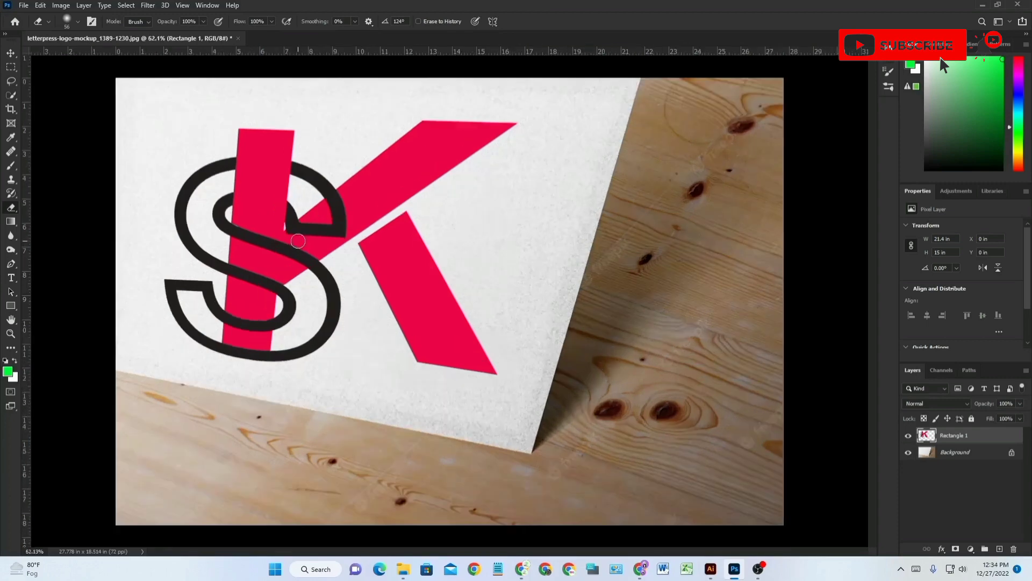
{"action": "scroll", "coordinate": [297, 241], "scroll_direction": "down", "scroll_amount": 3}
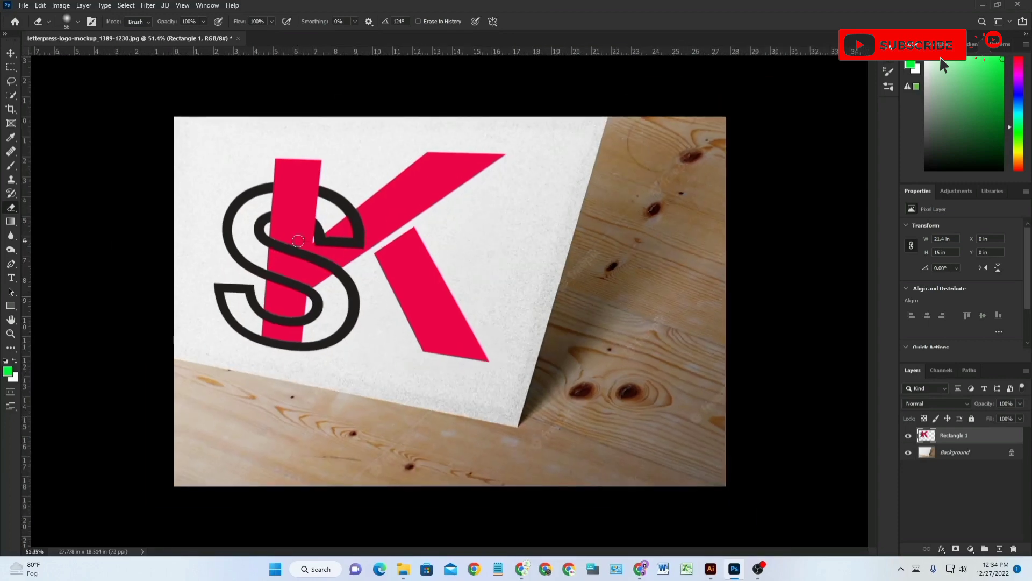
{"action": "scroll", "coordinate": [298, 241], "scroll_direction": "up", "scroll_amount": 4}
{"action": "scroll", "coordinate": [298, 239], "scroll_direction": "down", "scroll_amount": 2}
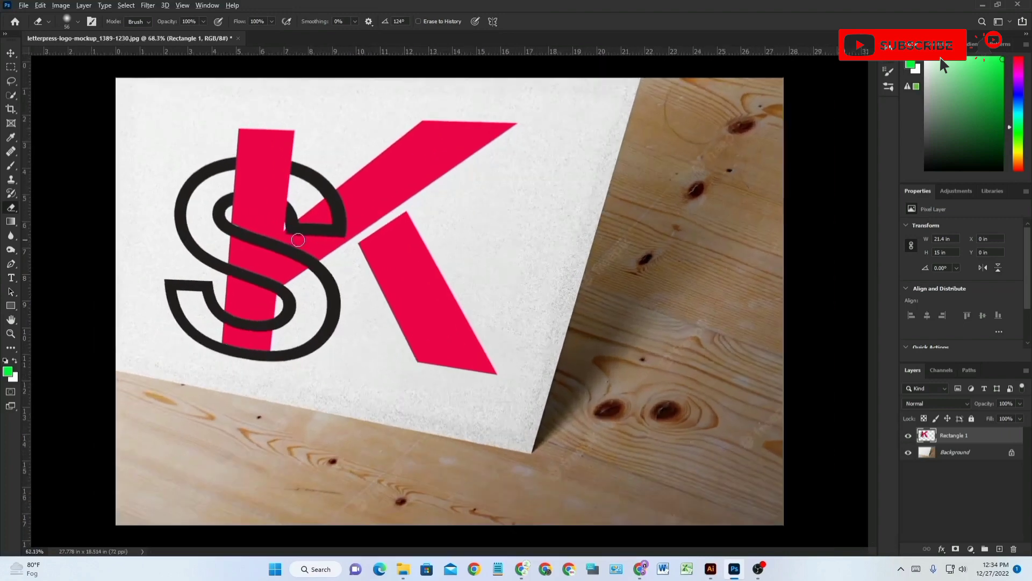
{"action": "scroll", "coordinate": [461, 326], "scroll_direction": "down", "scroll_amount": 2}
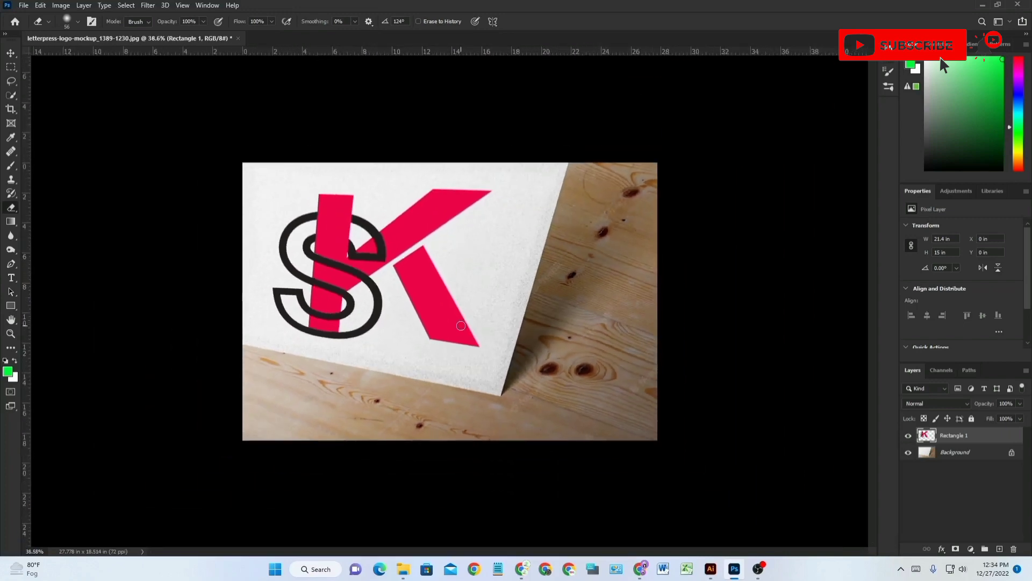